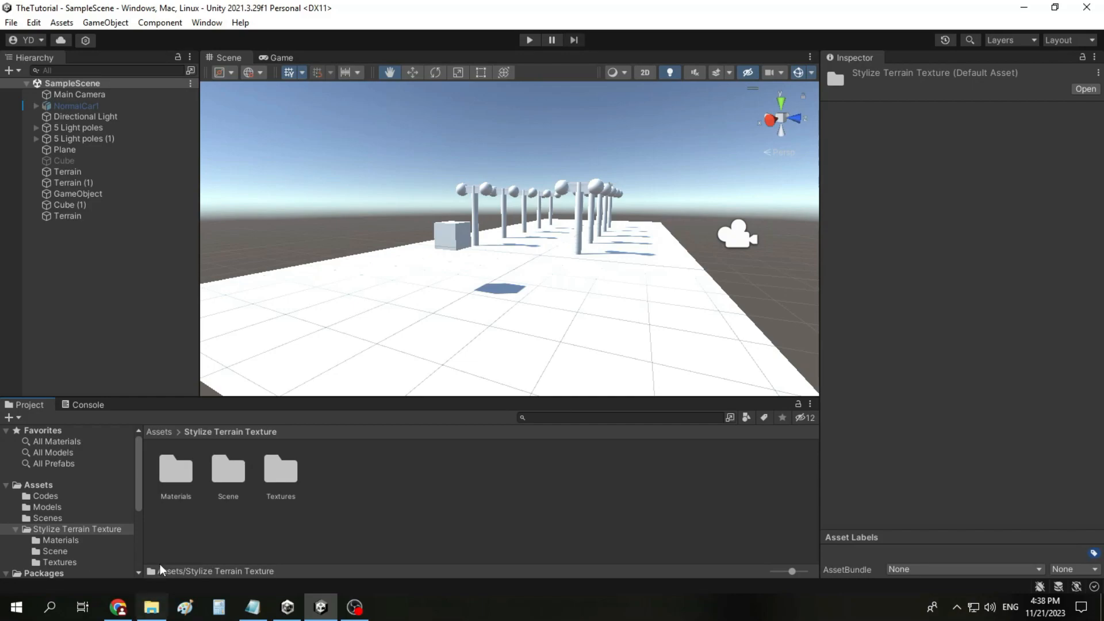
Switch to the browser and look through the first page of LowlyPoly's assets on the Unity Asset Store
{"action": "left_click", "coordinate": [118, 607]}
{"action": "scroll", "coordinate": [920, 144], "scroll_direction": "up", "scroll_amount": 3}
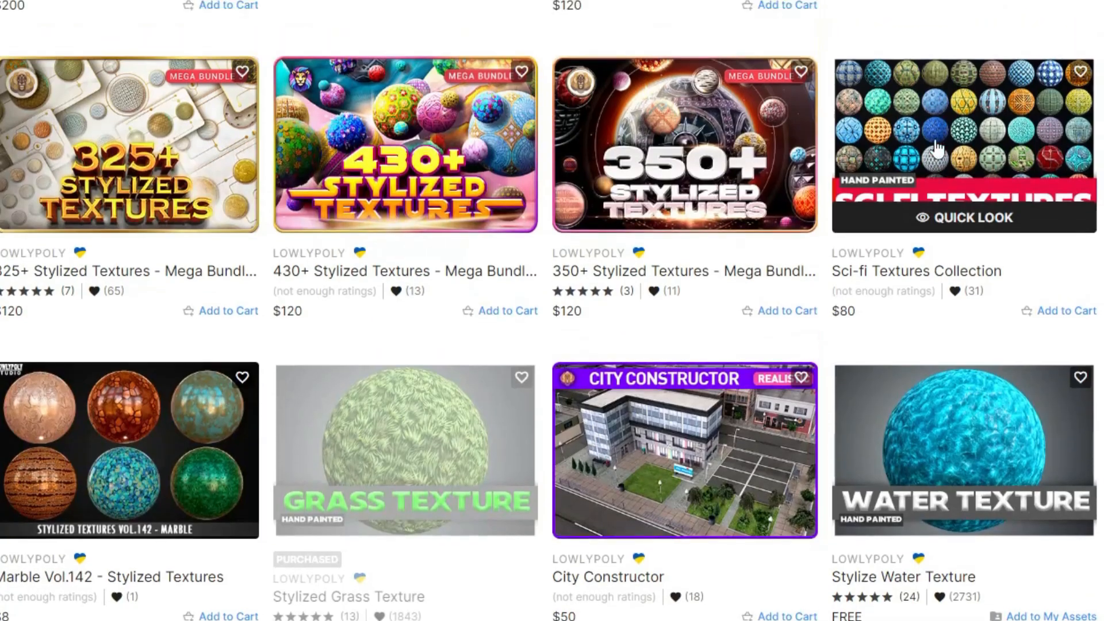
{"action": "scroll", "coordinate": [592, 358], "scroll_direction": "up", "scroll_amount": 3}
{"action": "scroll", "coordinate": [460, 367], "scroll_direction": "down", "scroll_amount": 15}
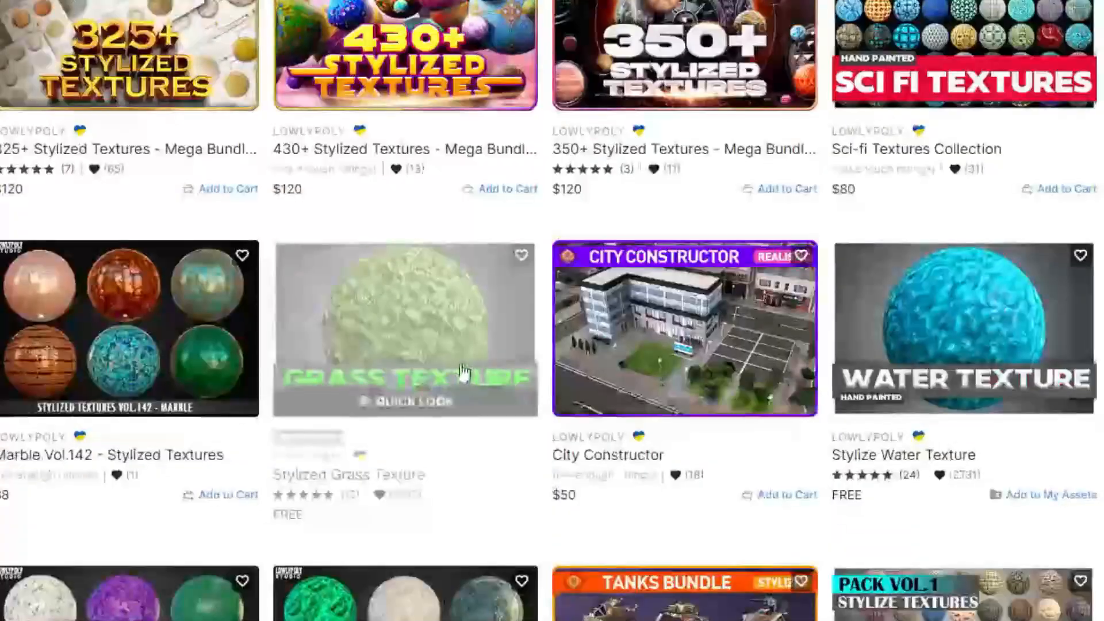
{"action": "scroll", "coordinate": [460, 366], "scroll_direction": "down", "scroll_amount": 2}
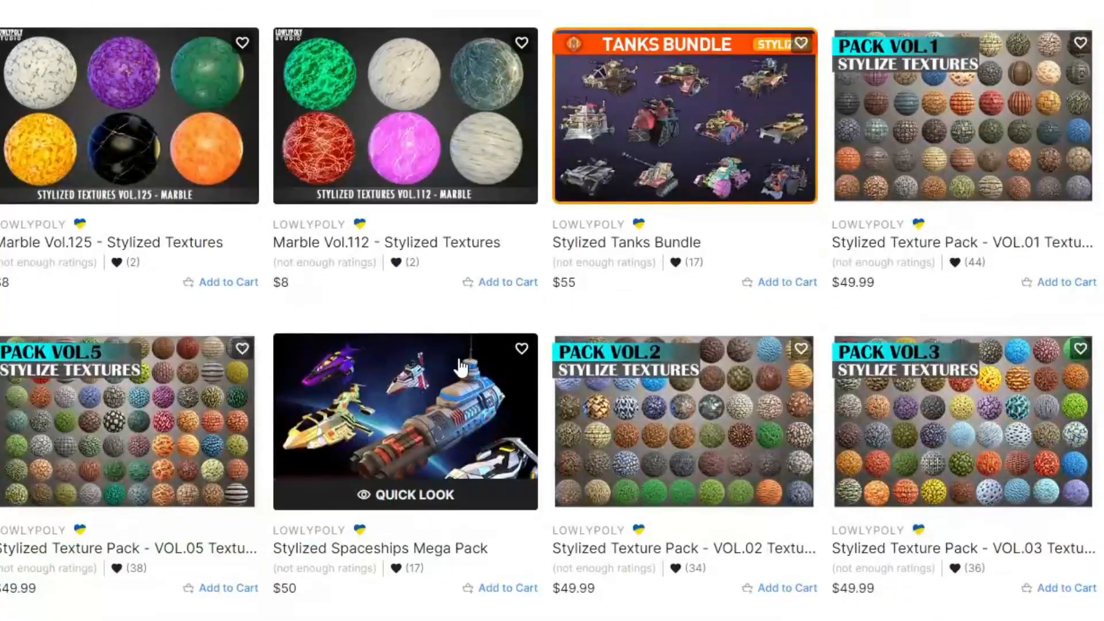
{"action": "scroll", "coordinate": [460, 366], "scroll_direction": "up", "scroll_amount": 6}
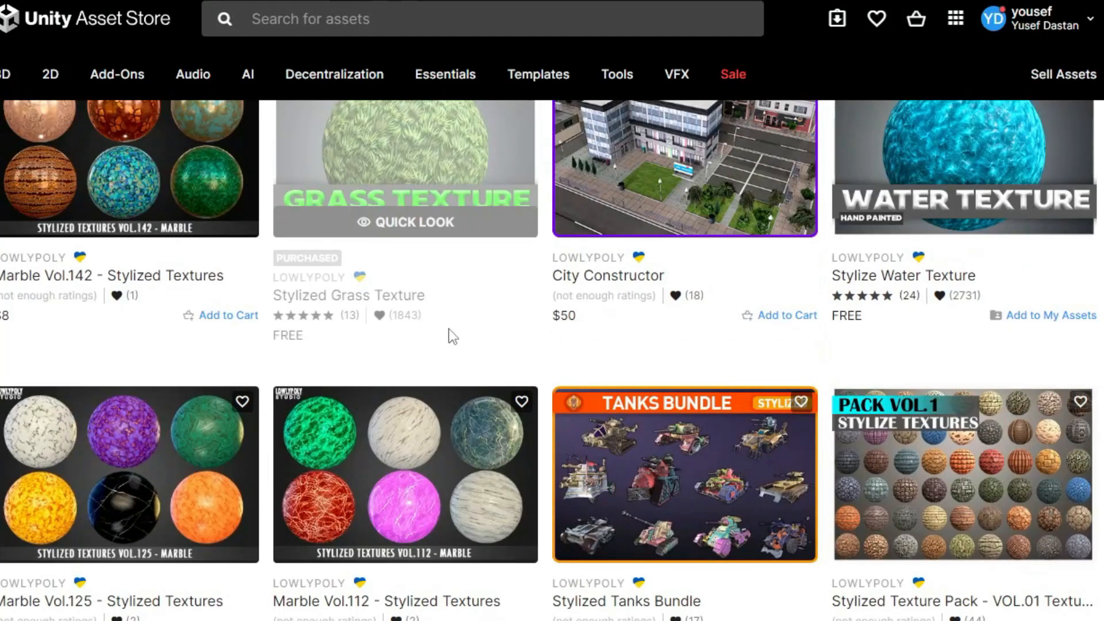
{"action": "scroll", "coordinate": [448, 329], "scroll_direction": "up", "scroll_amount": 2}
{"action": "scroll", "coordinate": [447, 339], "scroll_direction": "up", "scroll_amount": 4}
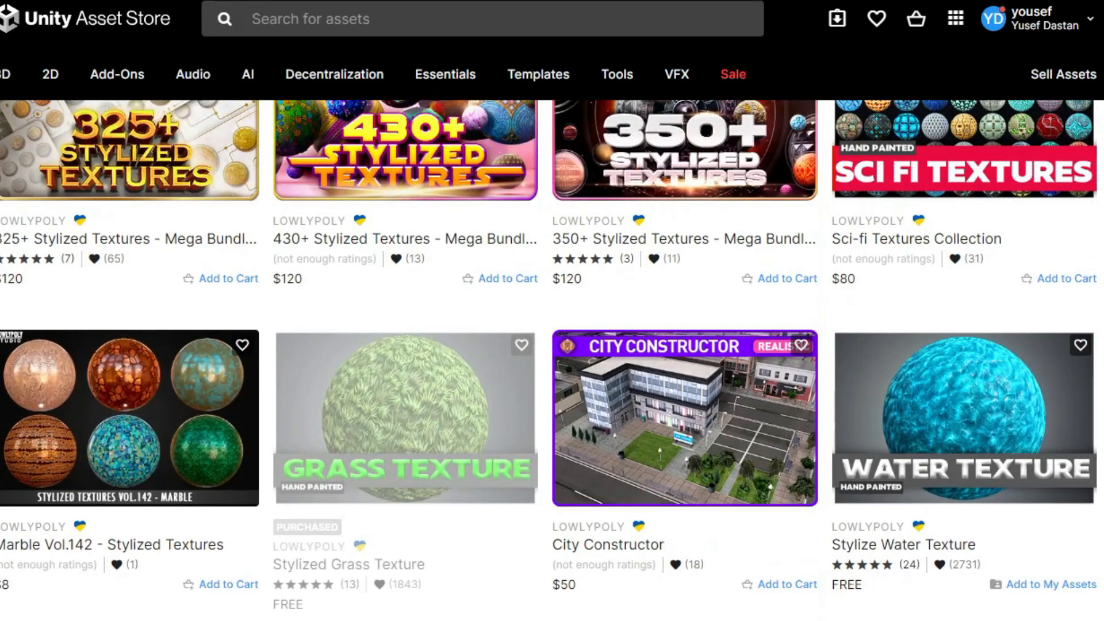
{"action": "scroll", "coordinate": [446, 339], "scroll_direction": "up", "scroll_amount": 8}
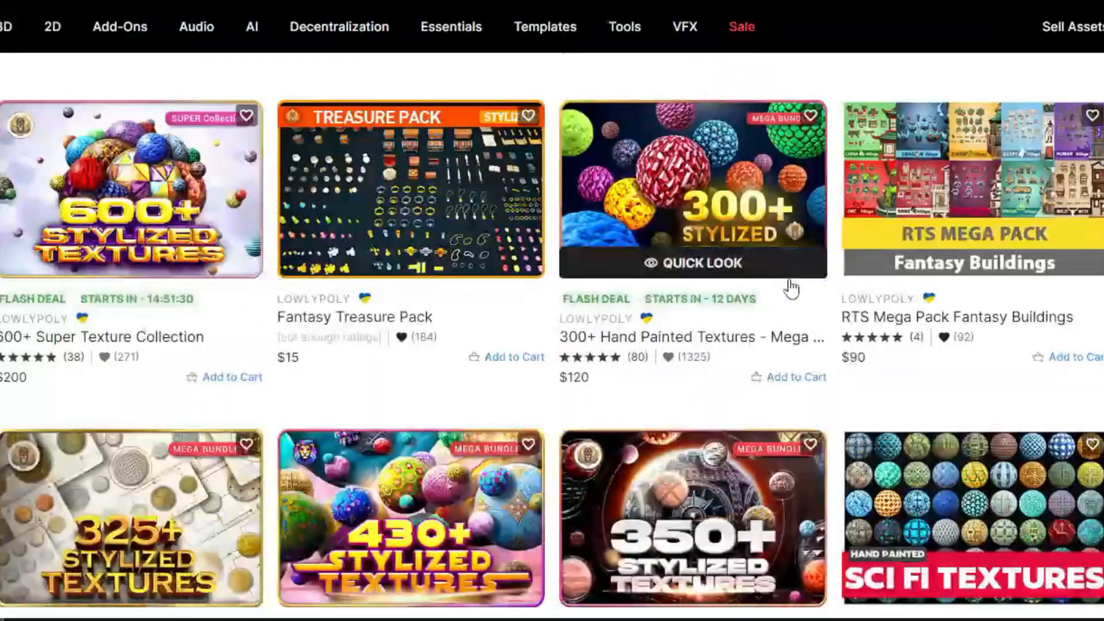
{"action": "scroll", "coordinate": [791, 288], "scroll_direction": "down", "scroll_amount": 15}
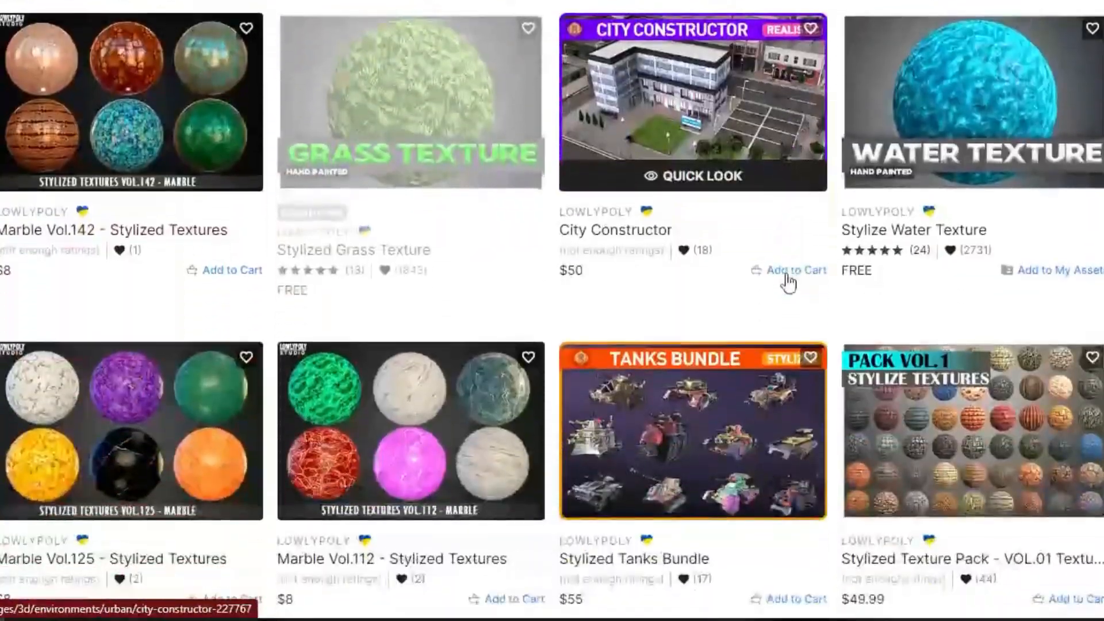
{"action": "scroll", "coordinate": [789, 282], "scroll_direction": "down", "scroll_amount": 8}
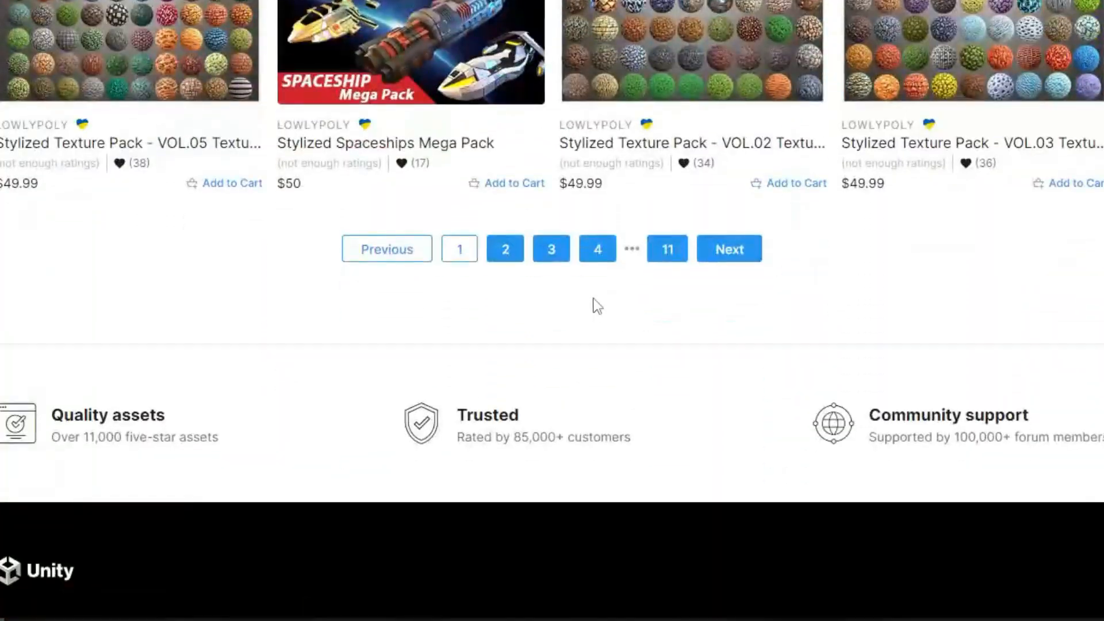
Open page 2 of LowlyPoly's asset listings and look through its texture and model packs
{"action": "left_click", "coordinate": [511, 264]}
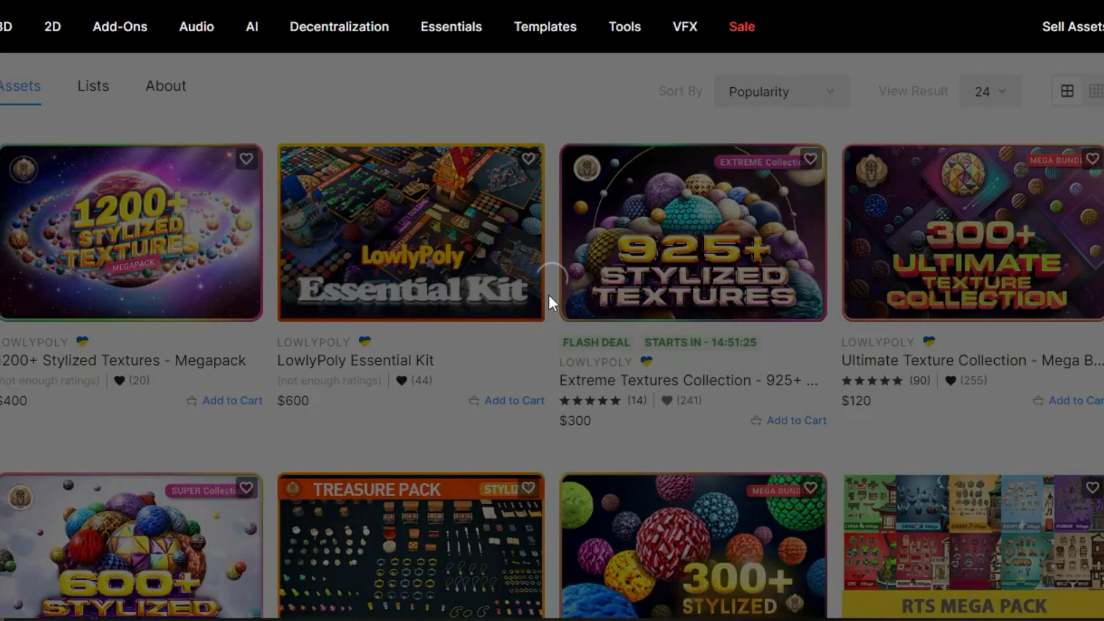
{"action": "scroll", "coordinate": [1092, 316], "scroll_direction": "down", "scroll_amount": 3}
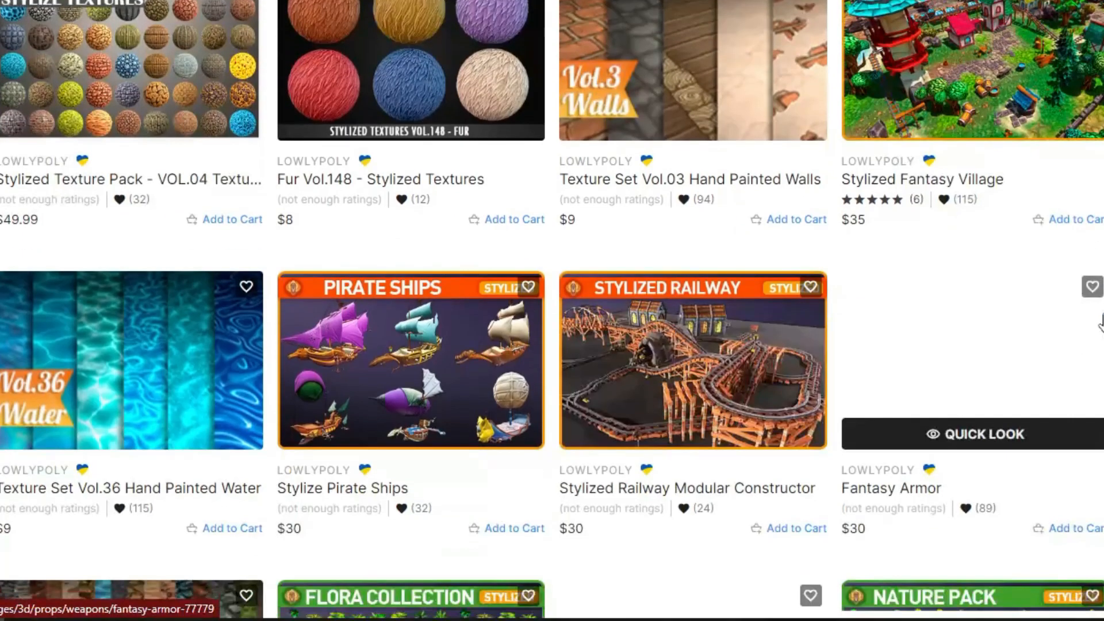
{"action": "scroll", "coordinate": [1100, 322], "scroll_direction": "down", "scroll_amount": 15}
{"action": "scroll", "coordinate": [1093, 322], "scroll_direction": "down", "scroll_amount": 8}
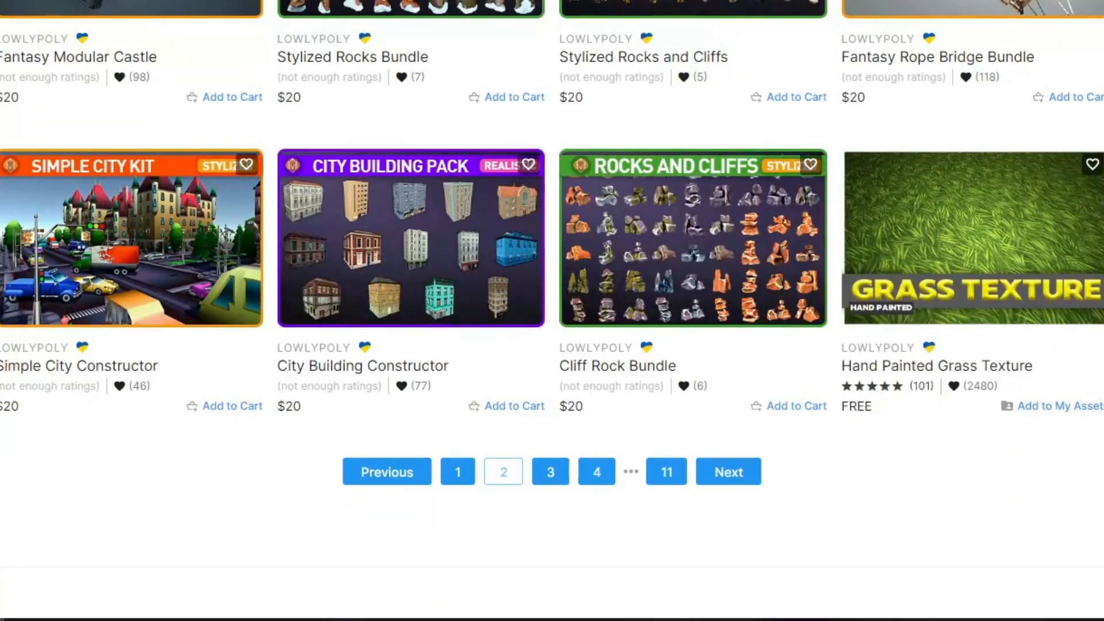
Set the asset listing to 96 results per page and look through the publisher's packs for free textures
{"action": "scroll", "coordinate": [1092, 322], "scroll_direction": "up", "scroll_amount": 20}
{"action": "scroll", "coordinate": [1091, 322], "scroll_direction": "down", "scroll_amount": 6}
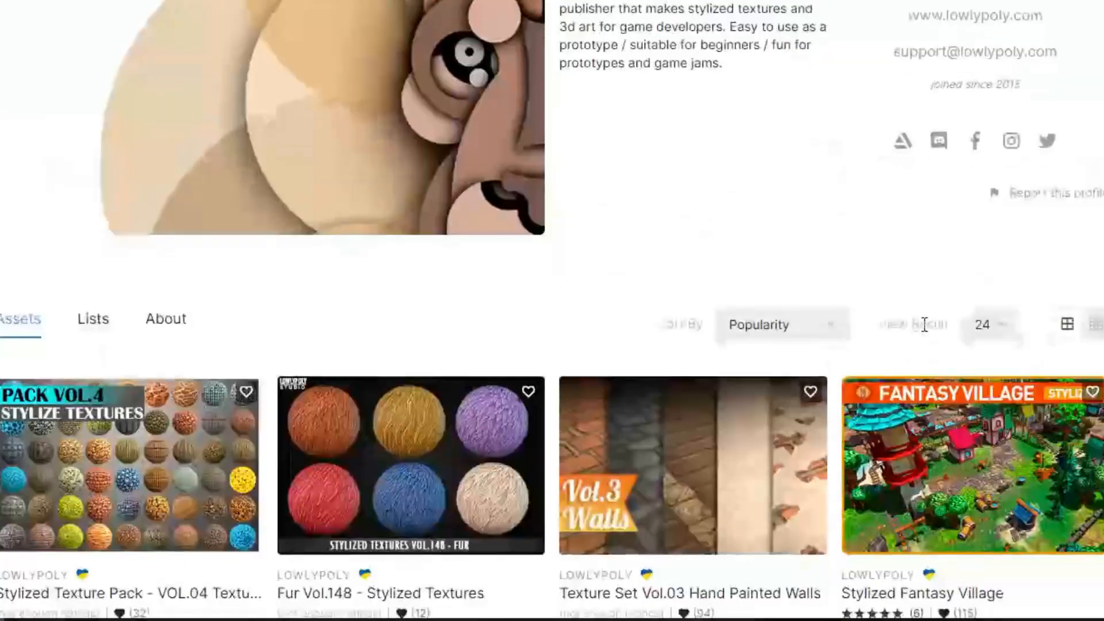
{"action": "left_click", "coordinate": [990, 323]}
{"action": "left_click", "coordinate": [984, 443]}
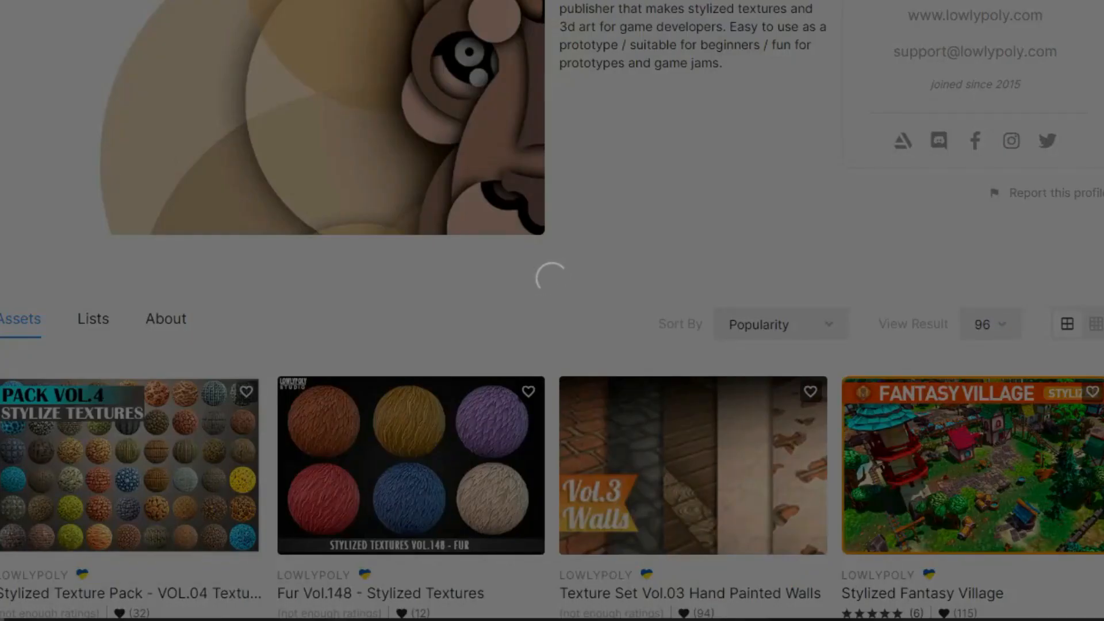
{"action": "scroll", "coordinate": [1034, 329], "scroll_direction": "down", "scroll_amount": 20}
{"action": "scroll", "coordinate": [552, 311], "scroll_direction": "down", "scroll_amount": 20}
{"action": "scroll", "coordinate": [552, 310], "scroll_direction": "down", "scroll_amount": 20}
{"action": "scroll", "coordinate": [552, 310], "scroll_direction": "down", "scroll_amount": 20}
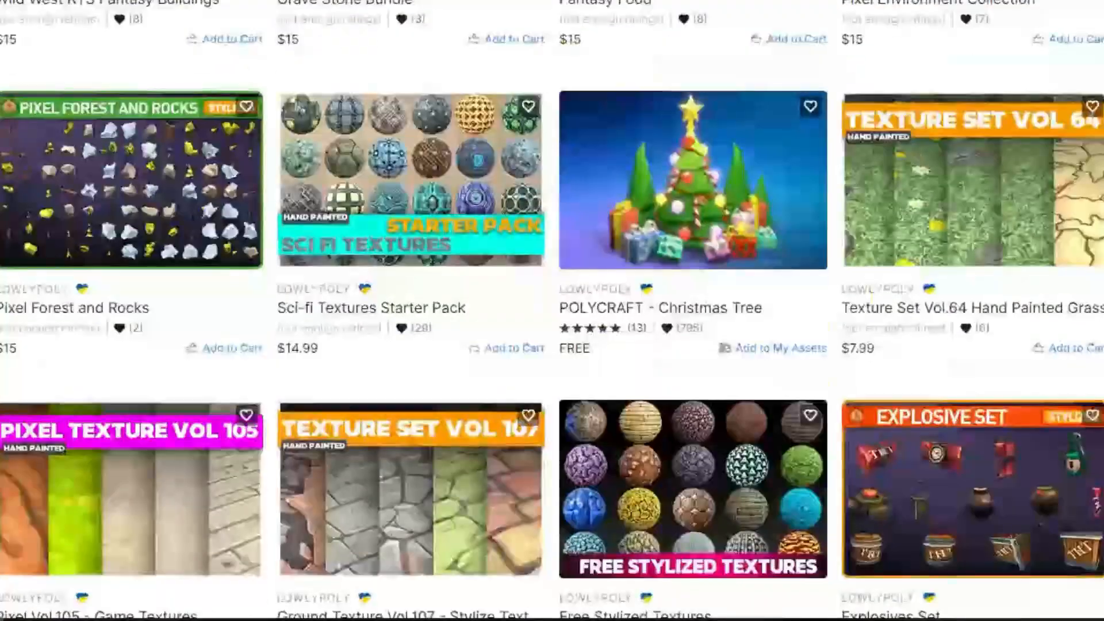
{"action": "scroll", "coordinate": [552, 310], "scroll_direction": "down", "scroll_amount": 20}
{"action": "scroll", "coordinate": [729, 254], "scroll_direction": "down", "scroll_amount": 5}
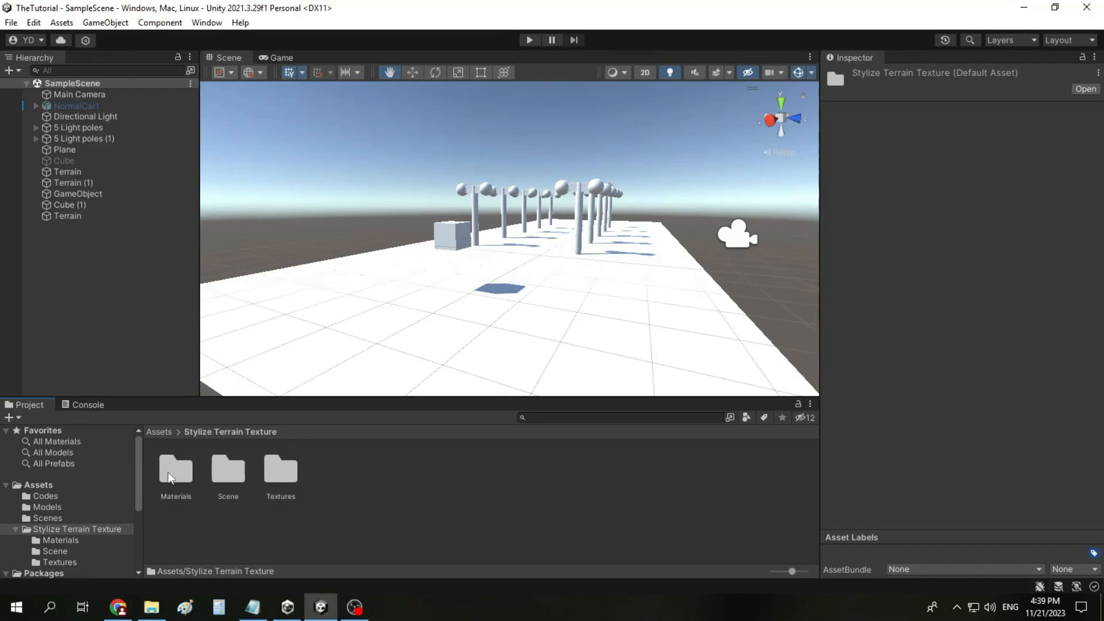
Open the Materials folder of Stylize Terrain Texture and compare the Stylize Terrain Diffuse and Stylize Terrain materials
{"action": "double_click", "coordinate": [173, 472]}
{"action": "left_click", "coordinate": [178, 476]}
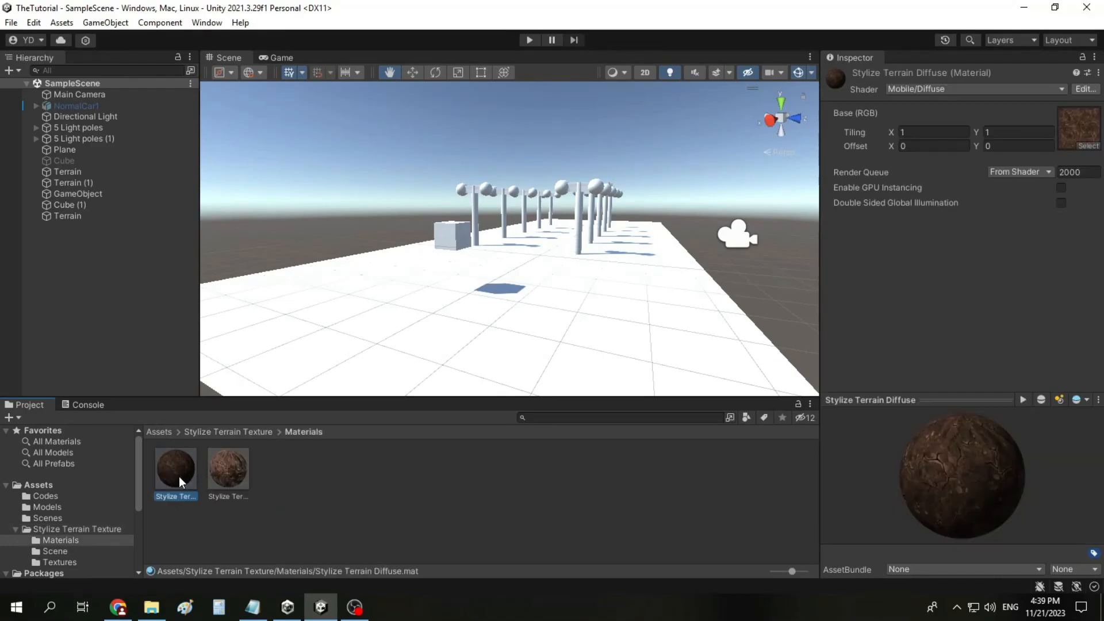
{"action": "left_click", "coordinate": [222, 480]}
{"action": "left_click", "coordinate": [179, 481]}
{"action": "left_click", "coordinate": [225, 496]}
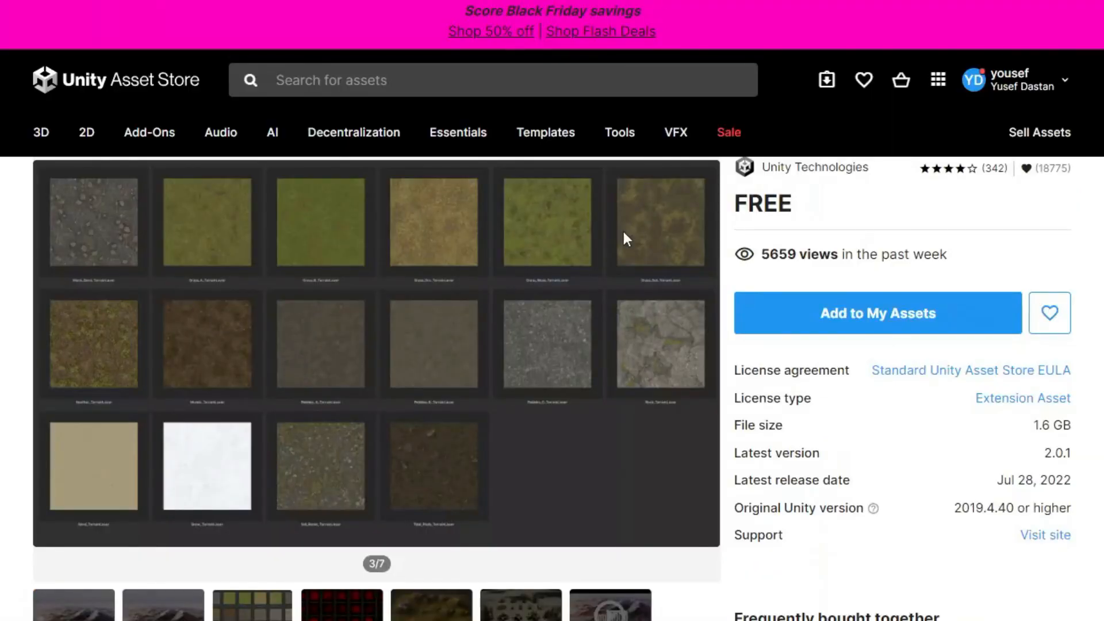
Review the Terrain Sample Asset Pack's overview and render pipeline compatibility on its store page
{"action": "scroll", "coordinate": [598, 424], "scroll_direction": "down", "scroll_amount": 6}
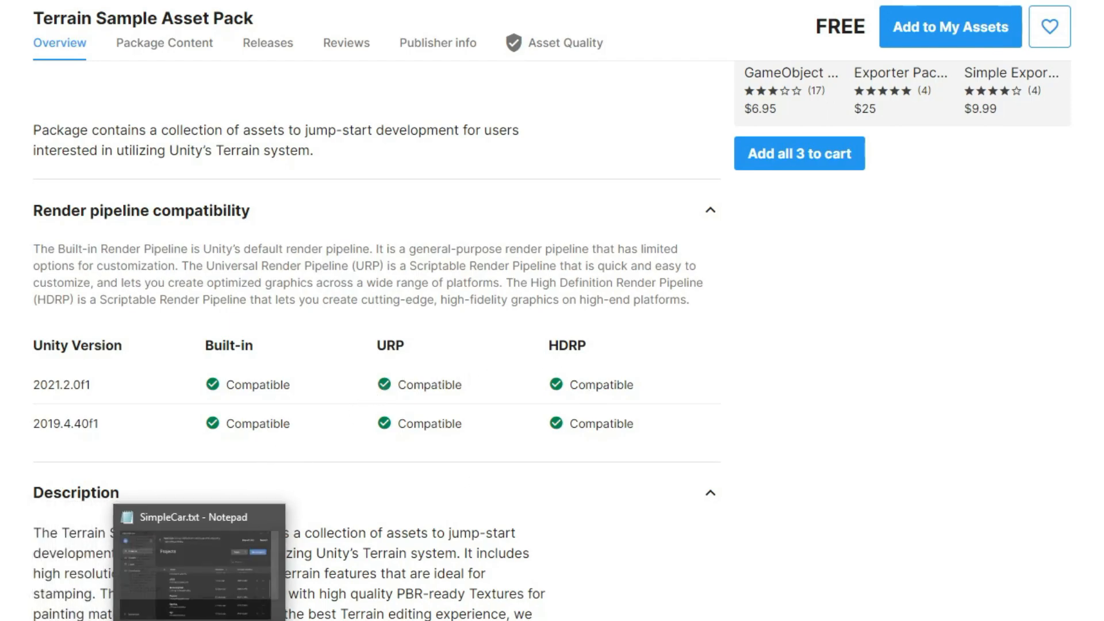
{"action": "left_click", "coordinate": [265, 620]}
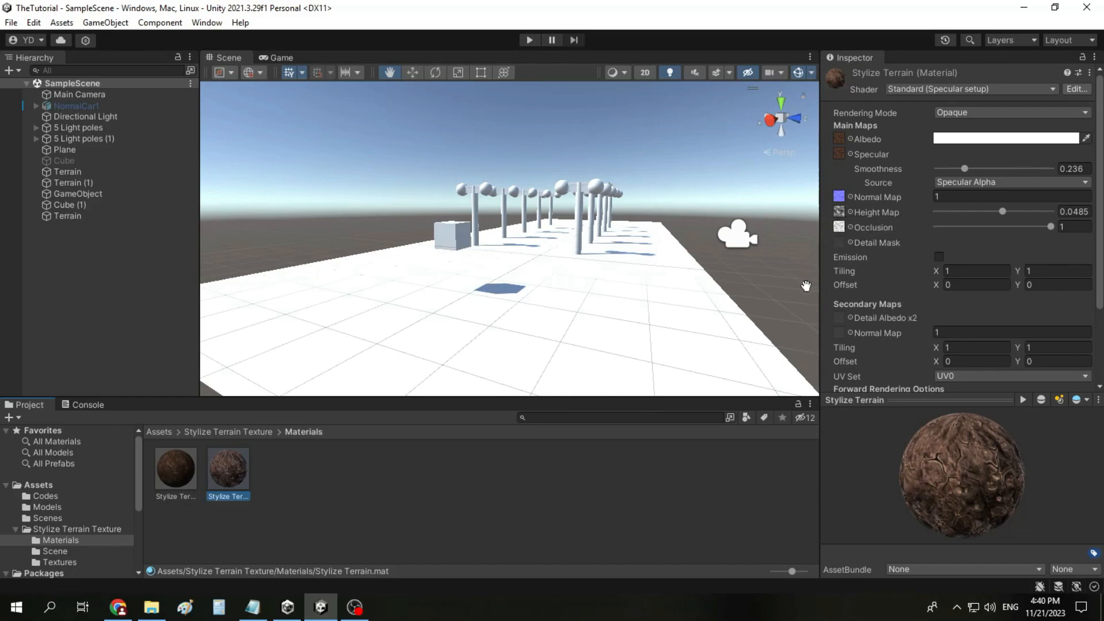
Apply the Stylize Terrain material to the cube in the scene and view its surface up close
{"action": "scroll", "coordinate": [548, 291], "scroll_direction": "up", "scroll_amount": 3}
{"action": "left_click_drag", "start_coordinate": [491, 257], "coordinate": [571, 294]}
{"action": "left_click_drag", "start_coordinate": [242, 482], "coordinate": [518, 291]}
{"action": "scroll", "coordinate": [555, 318], "scroll_direction": "up", "scroll_amount": 3}
{"action": "scroll", "coordinate": [553, 345], "scroll_direction": "up", "scroll_amount": 1}
{"action": "left_click_drag", "start_coordinate": [552, 345], "coordinate": [543, 316]}
{"action": "scroll", "coordinate": [528, 301], "scroll_direction": "up", "scroll_amount": 1}
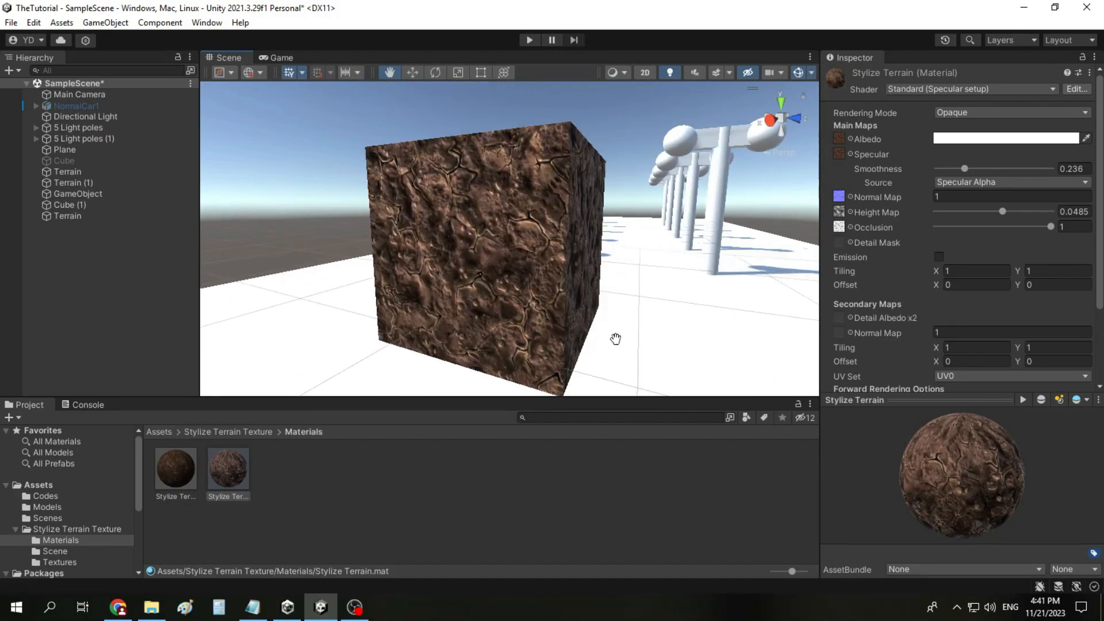
Duplicate the Stylize Terrain material in the Materials folder
{"action": "left_click", "coordinate": [243, 473]}
{"action": "right_click", "coordinate": [233, 481]}
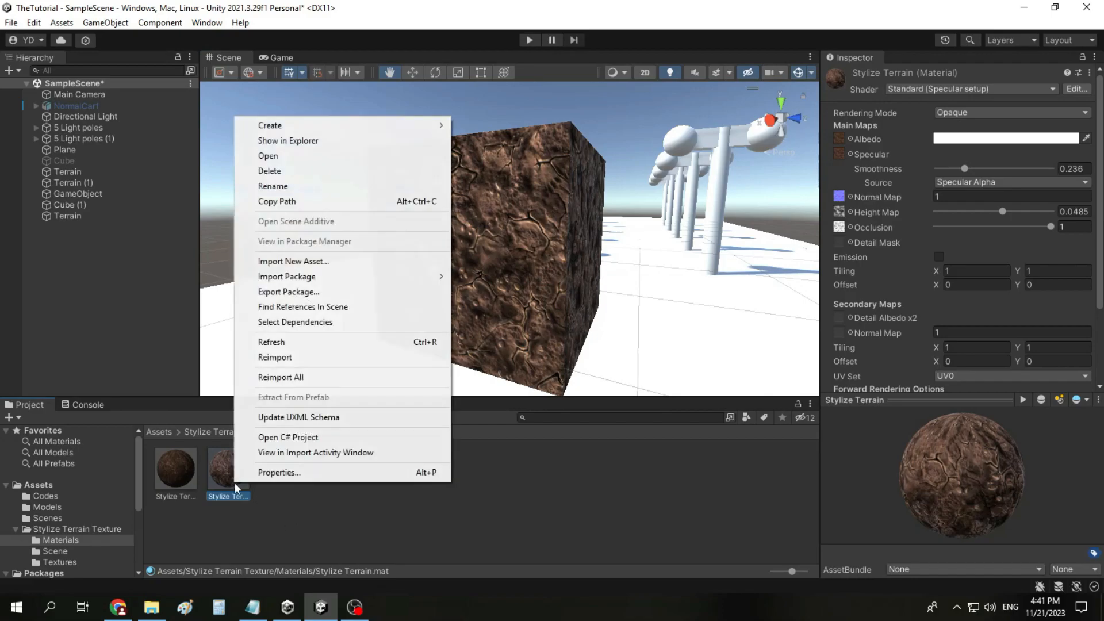
{"action": "left_click", "coordinate": [317, 548]}
{"action": "left_click", "coordinate": [234, 496]}
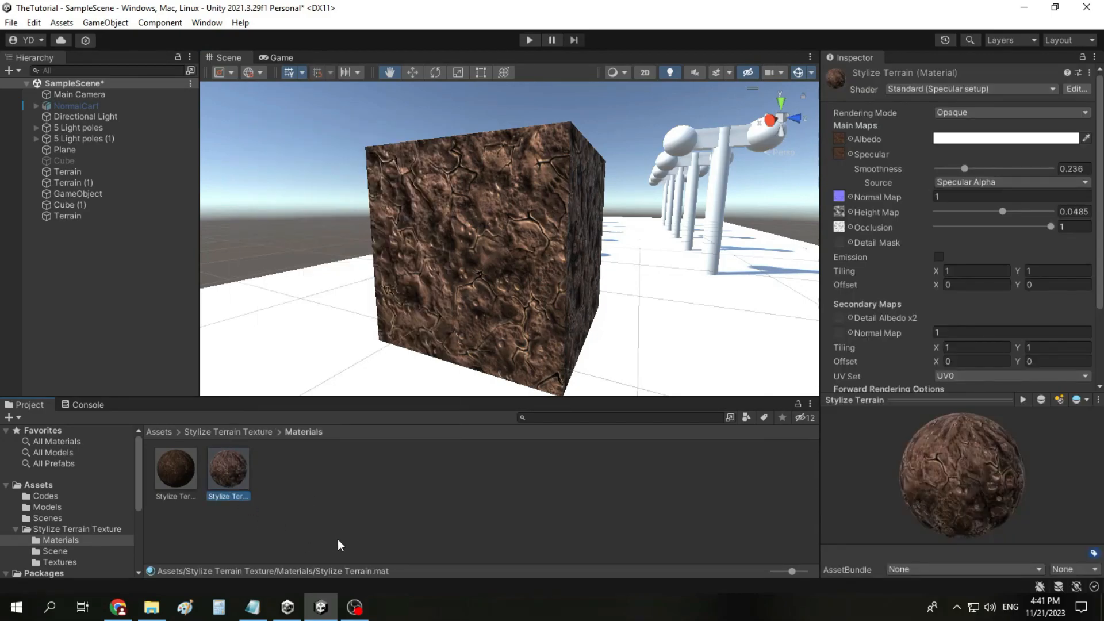
{"action": "key", "text": "ctrl+d"}
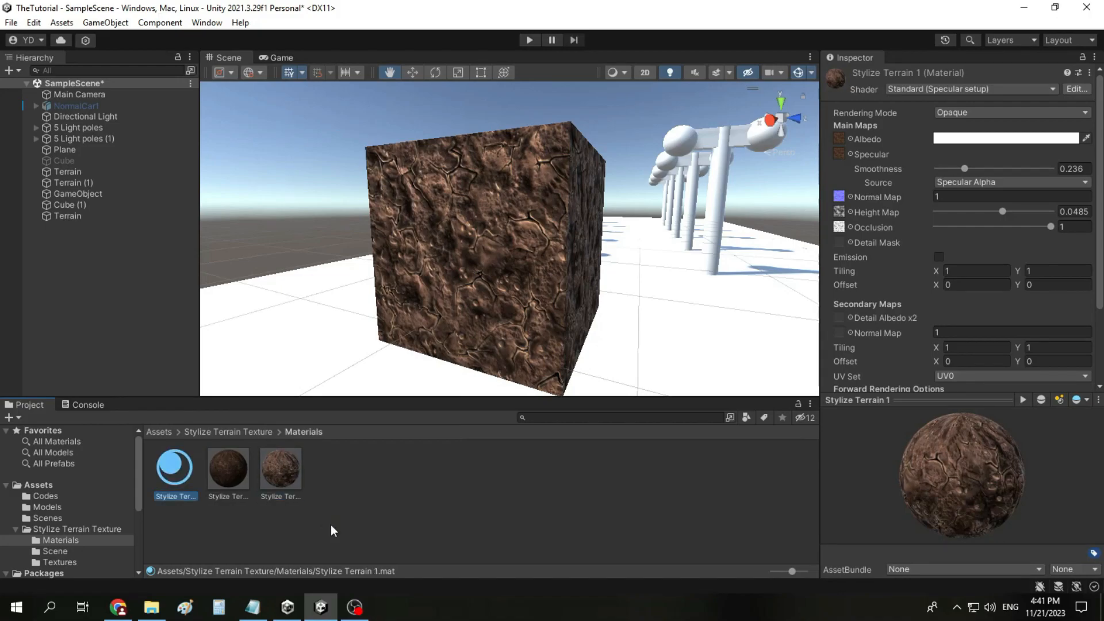
Rename the duplicated Stylize Terrain material as Test Material
{"action": "left_click", "coordinate": [190, 487]}
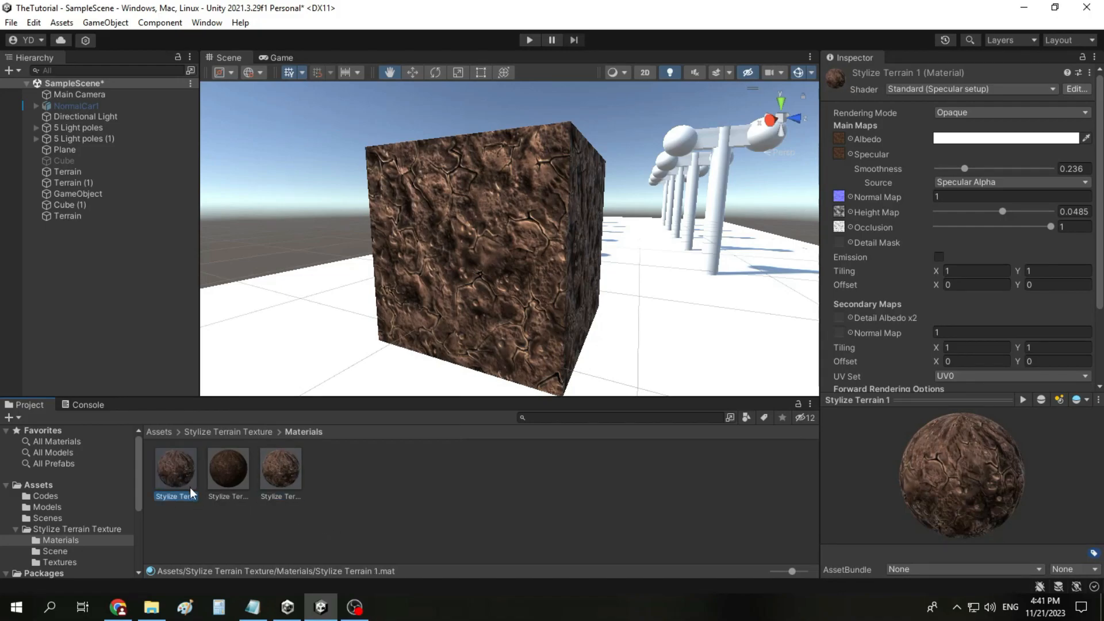
{"action": "key", "text": "Return"}
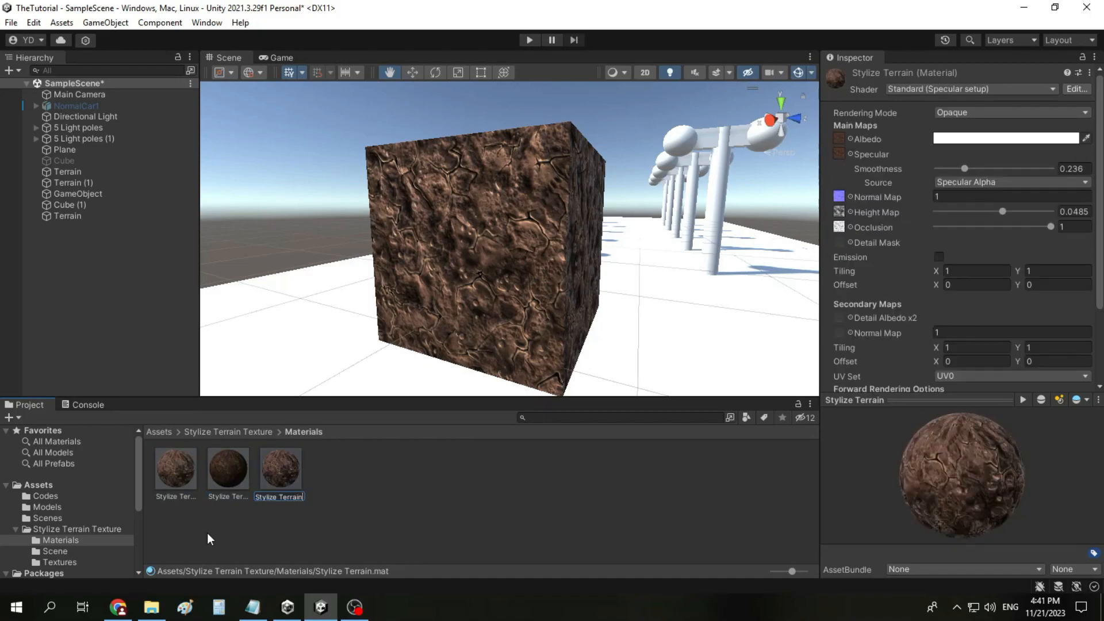
{"action": "key", "text": "ctrl+d"}
{"action": "key", "text": "BackSpace"}
{"action": "key", "text": "BackSpace"}
{"action": "key", "text": "BackSpace"}
{"action": "key", "text": "BackSpace"}
{"action": "key", "text": "BackSpace"}
{"action": "key", "text": "BackSpace"}
{"action": "key", "text": "BackSpace"}
{"action": "key", "text": "BackSpace"}
{"action": "key", "text": "BackSpace"}
{"action": "key", "text": "BackSpace"}
{"action": "key", "text": "BackSpace"}
{"action": "key", "text": "BackSpace"}
{"action": "key", "text": "BackSpace"}
{"action": "key", "text": "BackSpace"}
{"action": "key", "text": "BackSpace"}
{"action": "key", "text": "BackSpace"}
{"action": "key", "text": "BackSpace"}
{"action": "type", "text": "Test"}
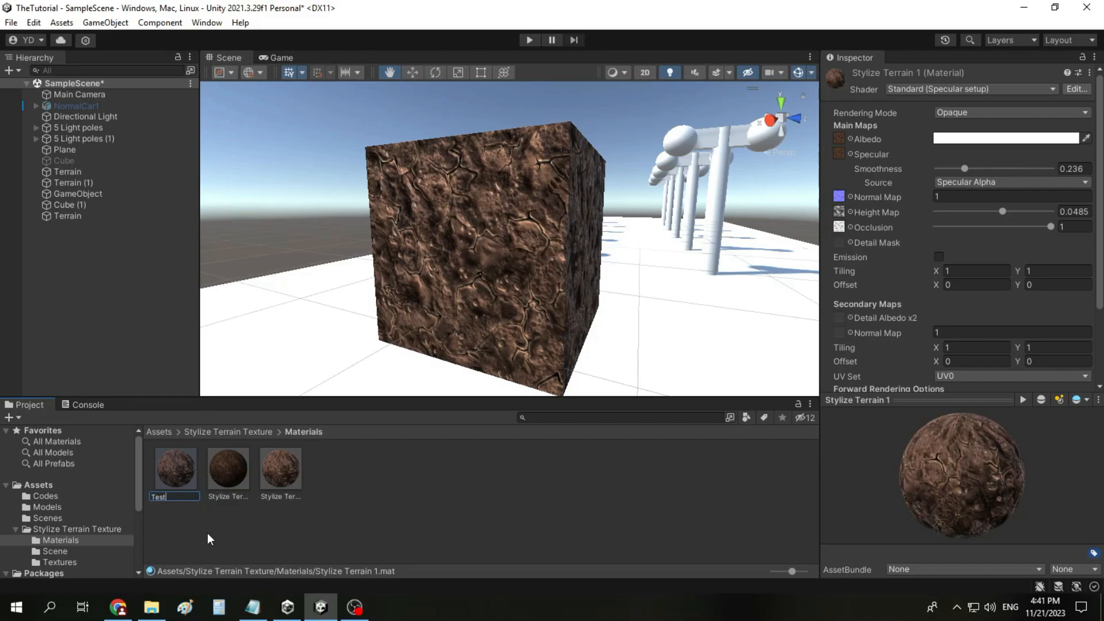
{"action": "type", "text": " Material"}
{"action": "key", "text": "Return"}
Apply Test Material to the cube and set the material's Normal Map texture to None, checking the cube's surface
{"action": "left_click_drag", "start_coordinate": [292, 483], "coordinate": [470, 302]}
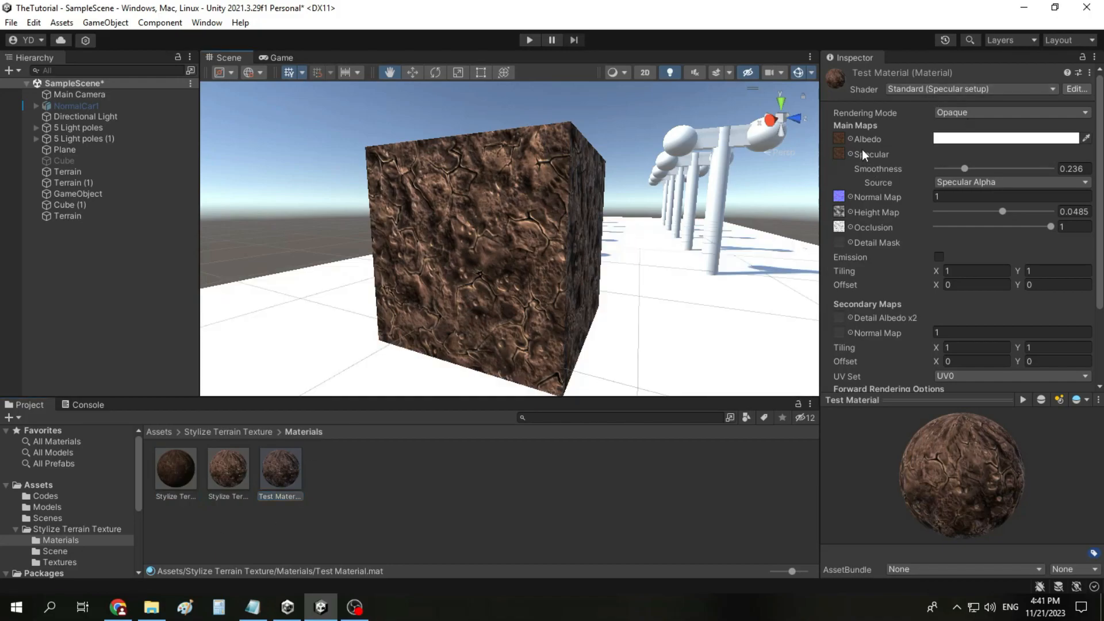
{"action": "left_click", "coordinate": [849, 211]}
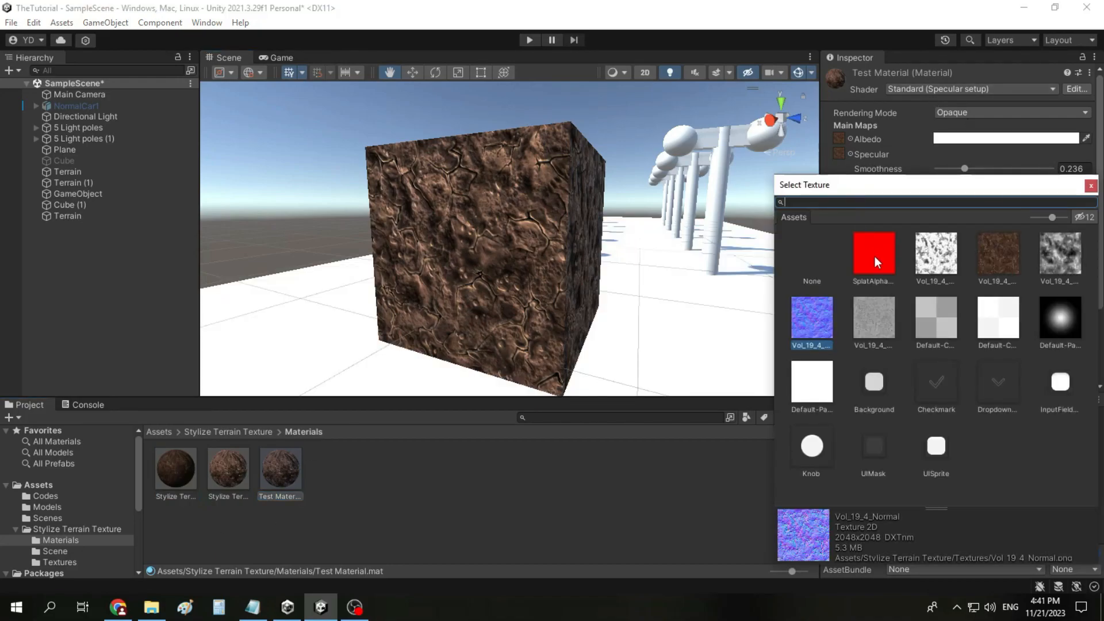
{"action": "left_click", "coordinate": [819, 257]}
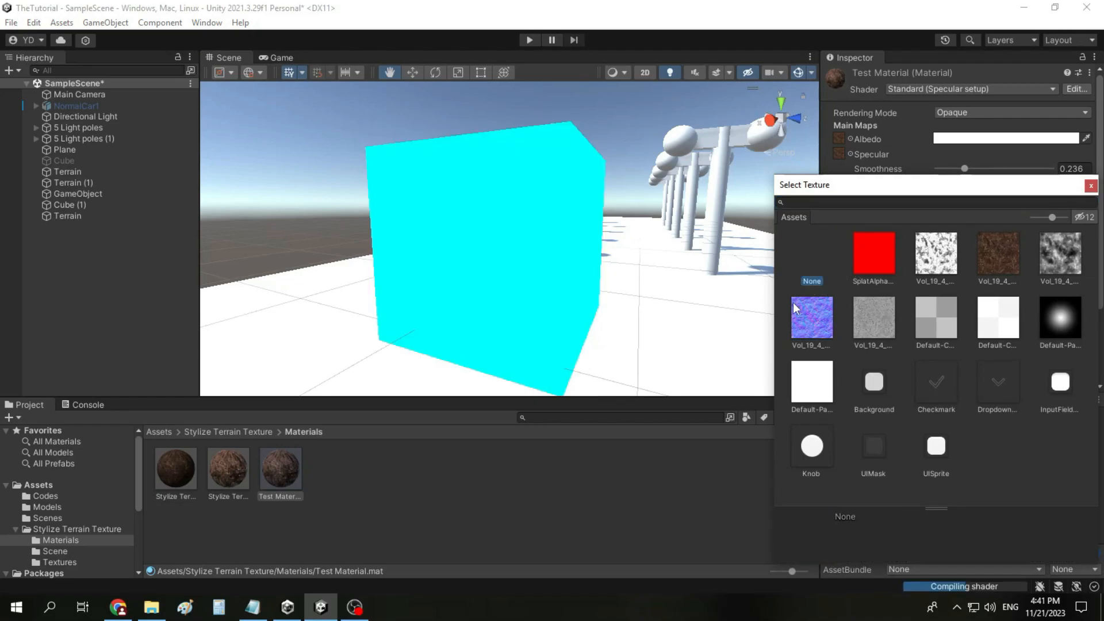
{"action": "double_click", "coordinate": [819, 256]}
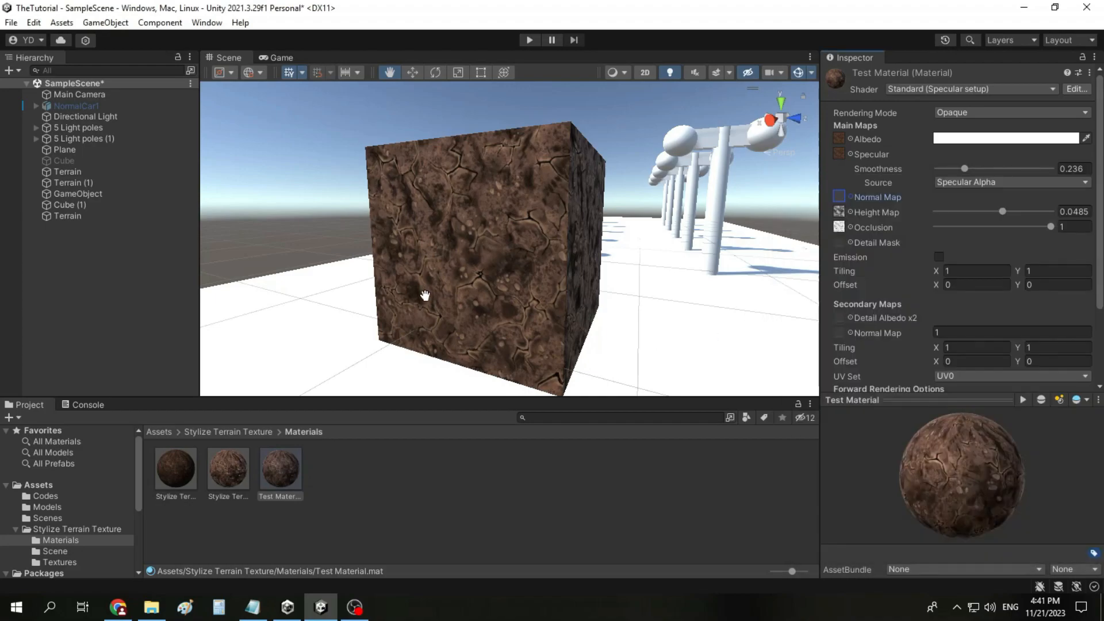
{"action": "scroll", "coordinate": [512, 254], "scroll_direction": "down", "scroll_amount": 5}
{"action": "scroll", "coordinate": [516, 268], "scroll_direction": "up", "scroll_amount": 6}
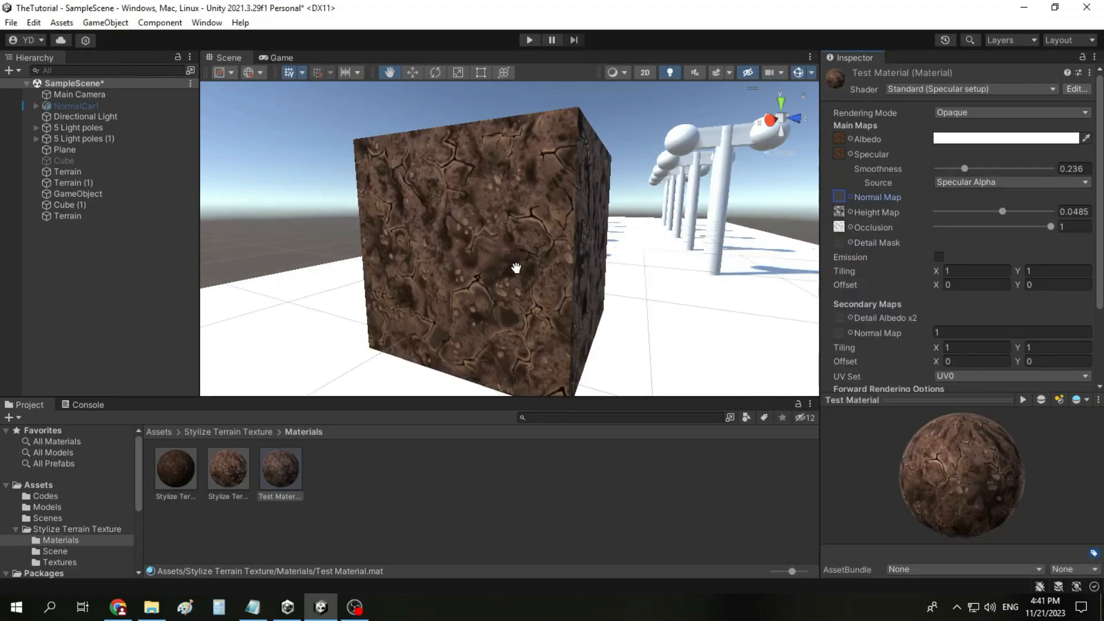
{"action": "scroll", "coordinate": [517, 266], "scroll_direction": "up", "scroll_amount": 5}
{"action": "scroll", "coordinate": [517, 266], "scroll_direction": "down", "scroll_amount": 5}
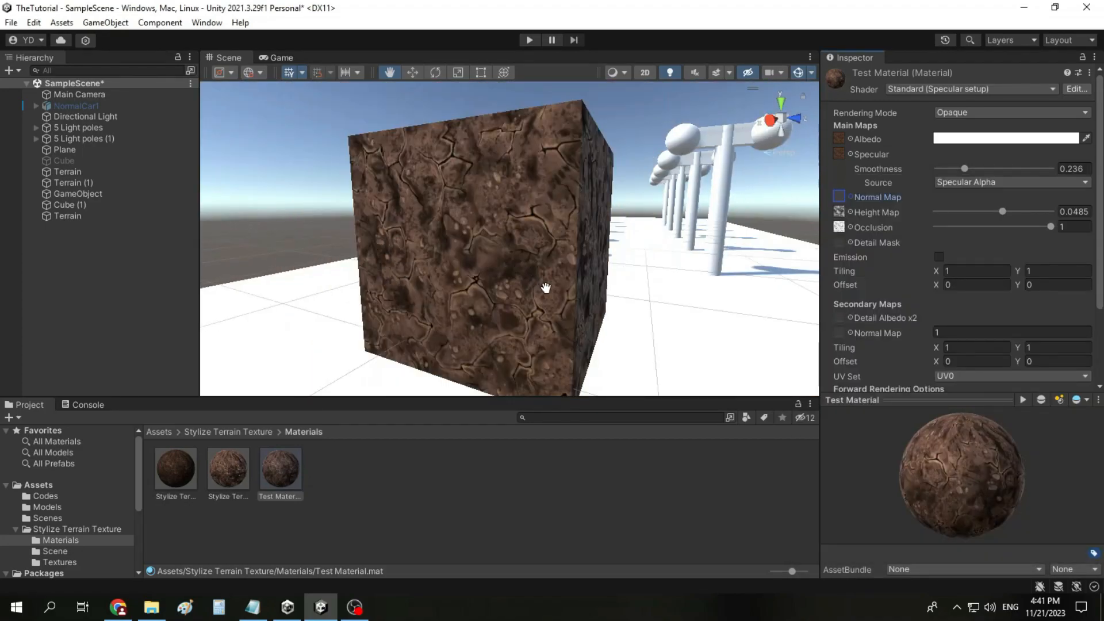
Put the original Stylize Terrain material on the cube to compare it with the version without a normal map
{"action": "left_click_drag", "start_coordinate": [174, 477], "coordinate": [202, 506]}
{"action": "left_click_drag", "start_coordinate": [236, 484], "coordinate": [501, 267]}
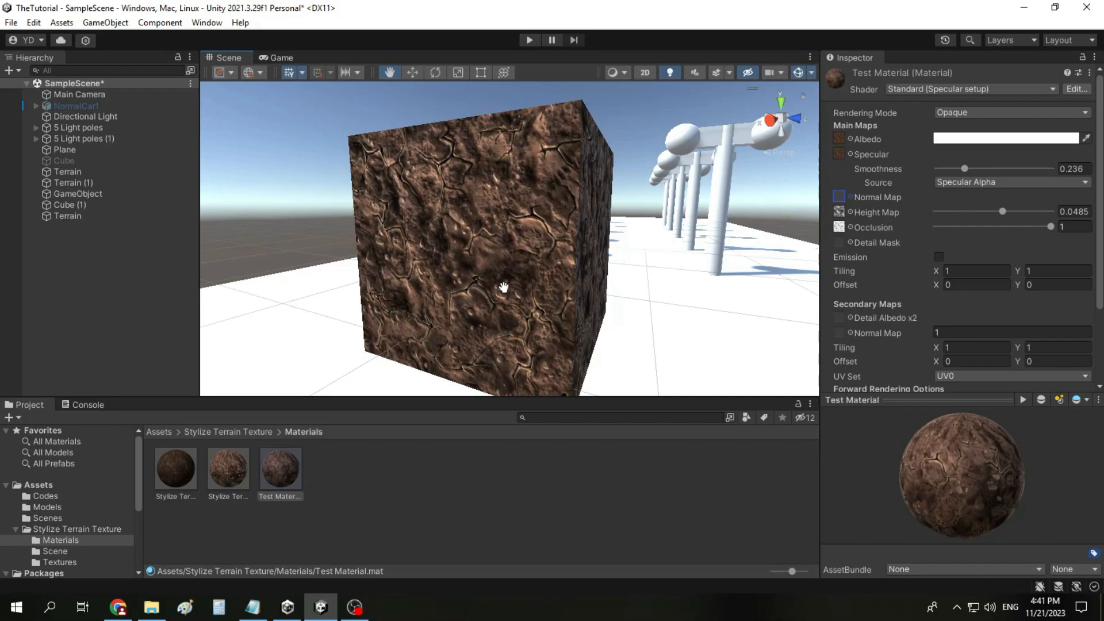
{"action": "left_click", "coordinate": [238, 472]}
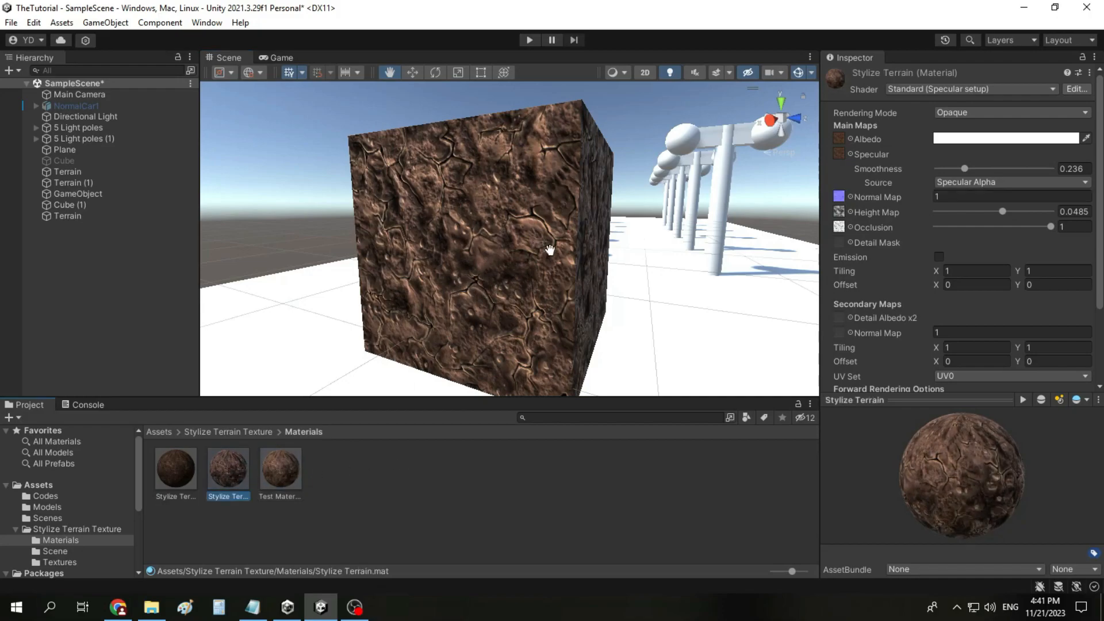
Put Test Material on the cube and assign Vol_19_4_Normal as the material's Normal Map, checking the cube's surface
{"action": "left_click", "coordinate": [320, 475]}
{"action": "left_click", "coordinate": [292, 474]}
{"action": "left_click_drag", "start_coordinate": [282, 484], "coordinate": [479, 286]}
{"action": "left_click", "coordinate": [849, 198]}
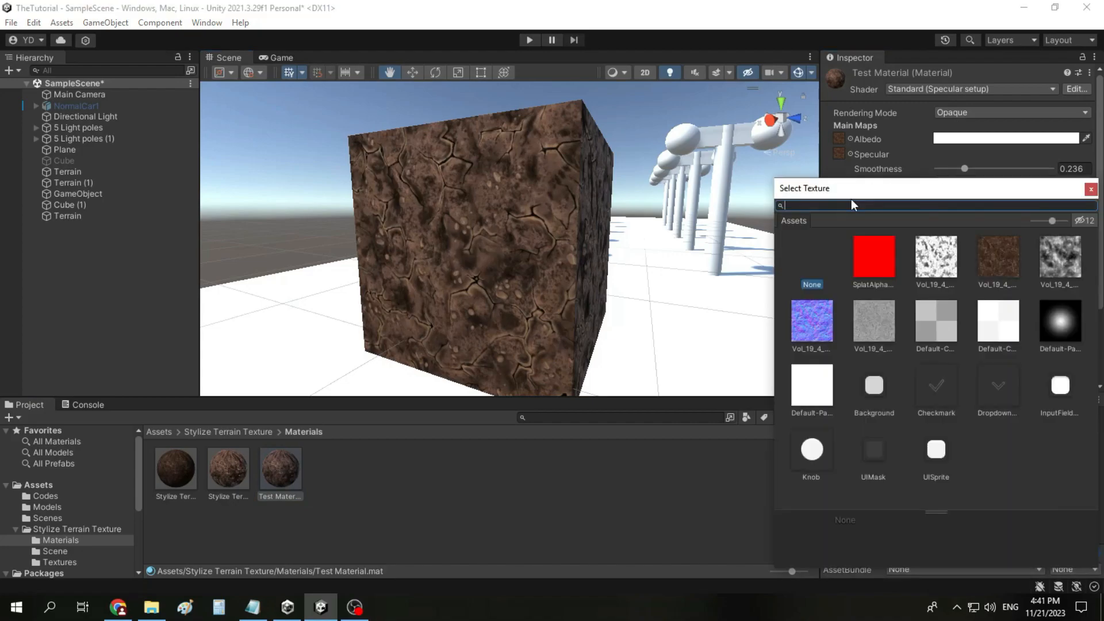
{"action": "left_click", "coordinate": [805, 326]}
{"action": "double_click", "coordinate": [805, 327]}
{"action": "scroll", "coordinate": [727, 320], "scroll_direction": "down", "scroll_amount": 3}
{"action": "scroll", "coordinate": [727, 320], "scroll_direction": "up", "scroll_amount": 3}
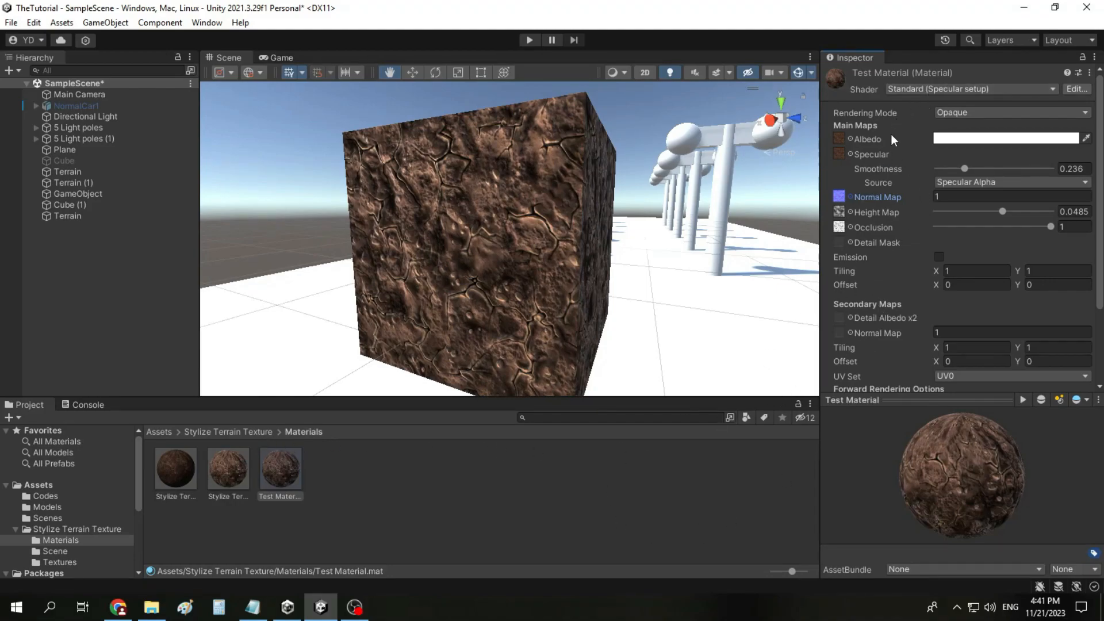
{"action": "scroll", "coordinate": [518, 293], "scroll_direction": "down", "scroll_amount": 3}
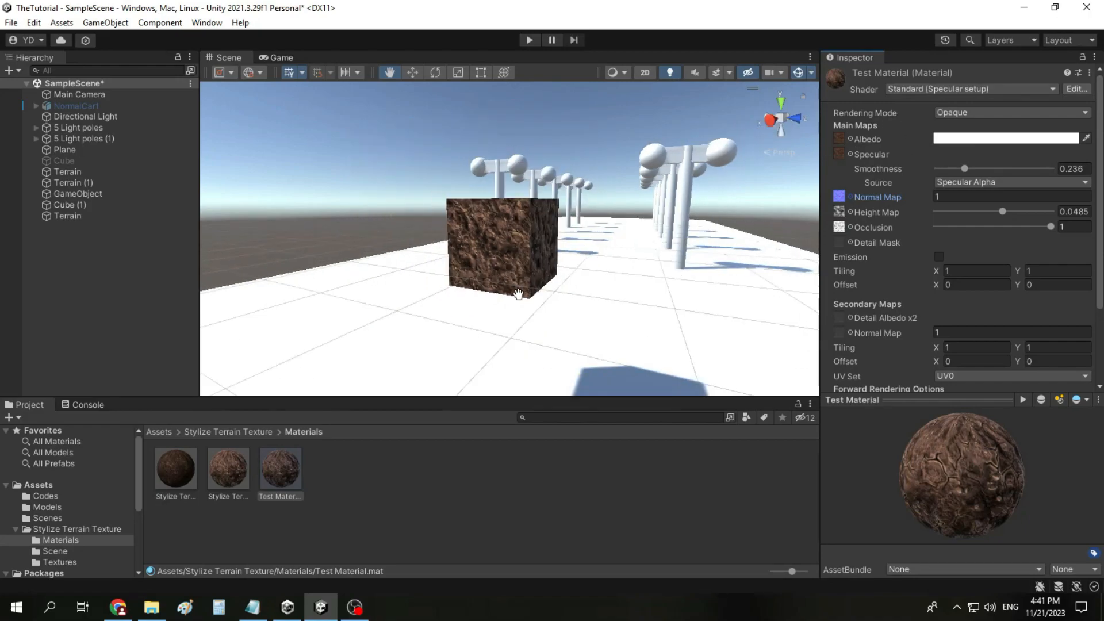
{"action": "scroll", "coordinate": [586, 286], "scroll_direction": "up", "scroll_amount": 2}
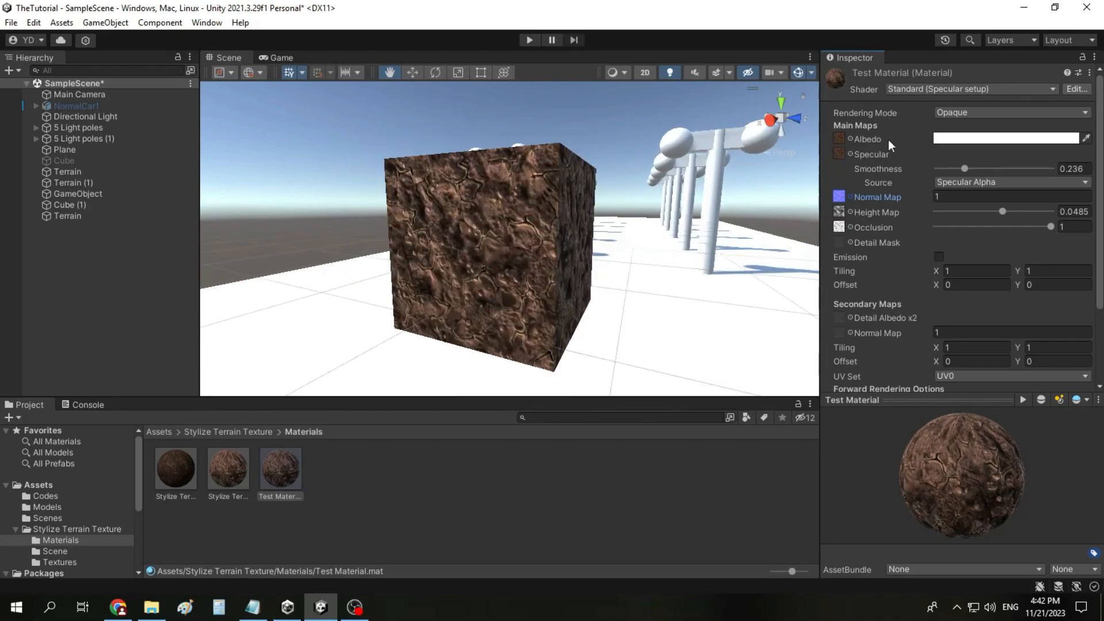
Open the Textures folder and compare the import settings of the base color, height and normal textures
{"action": "left_click", "coordinate": [264, 434]}
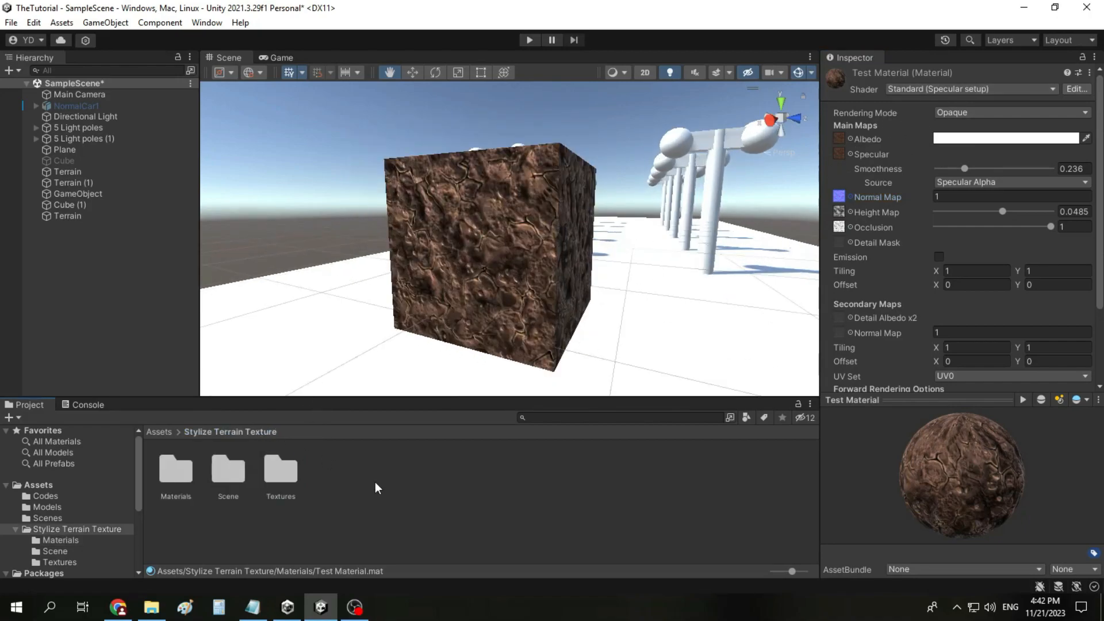
{"action": "double_click", "coordinate": [291, 475]}
{"action": "left_click", "coordinate": [212, 486]}
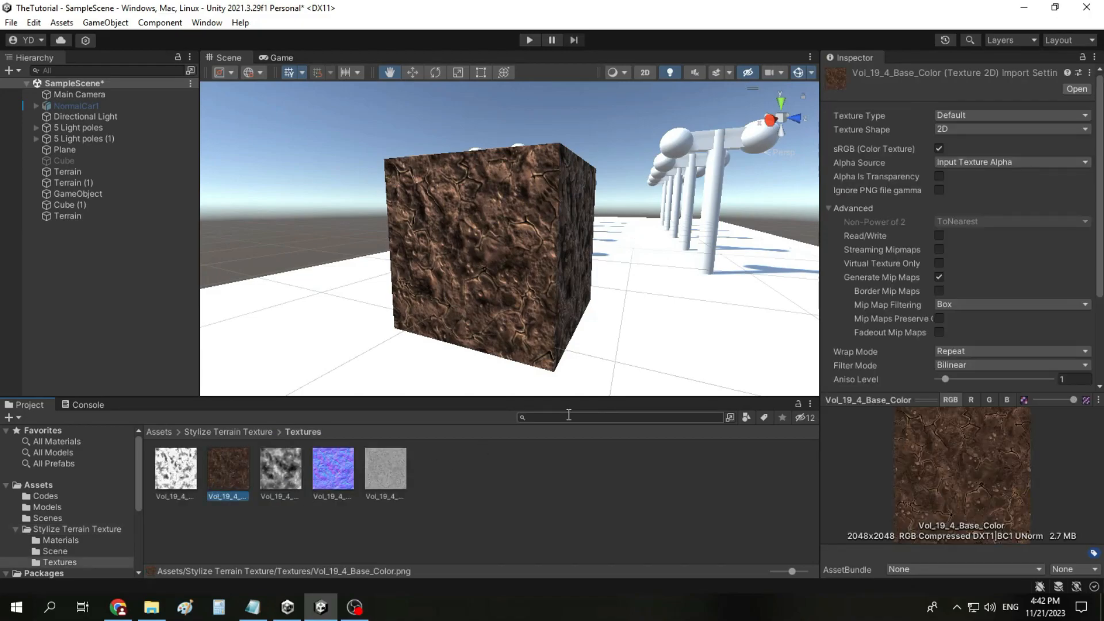
{"action": "left_click", "coordinate": [276, 484]}
{"action": "left_click", "coordinate": [320, 477]}
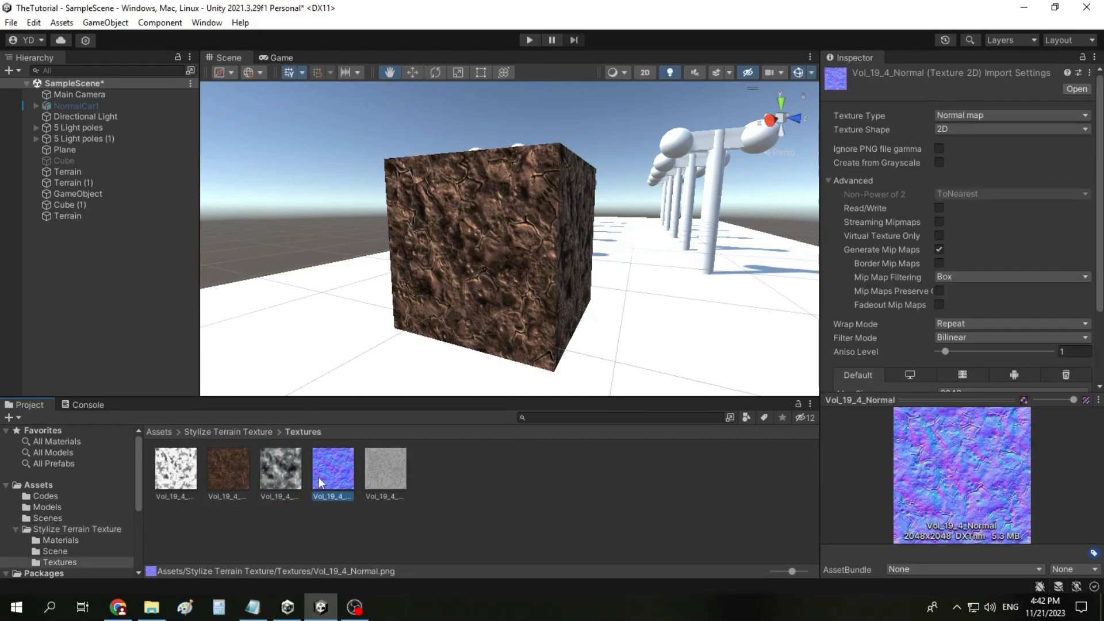
{"action": "left_click", "coordinate": [222, 485]}
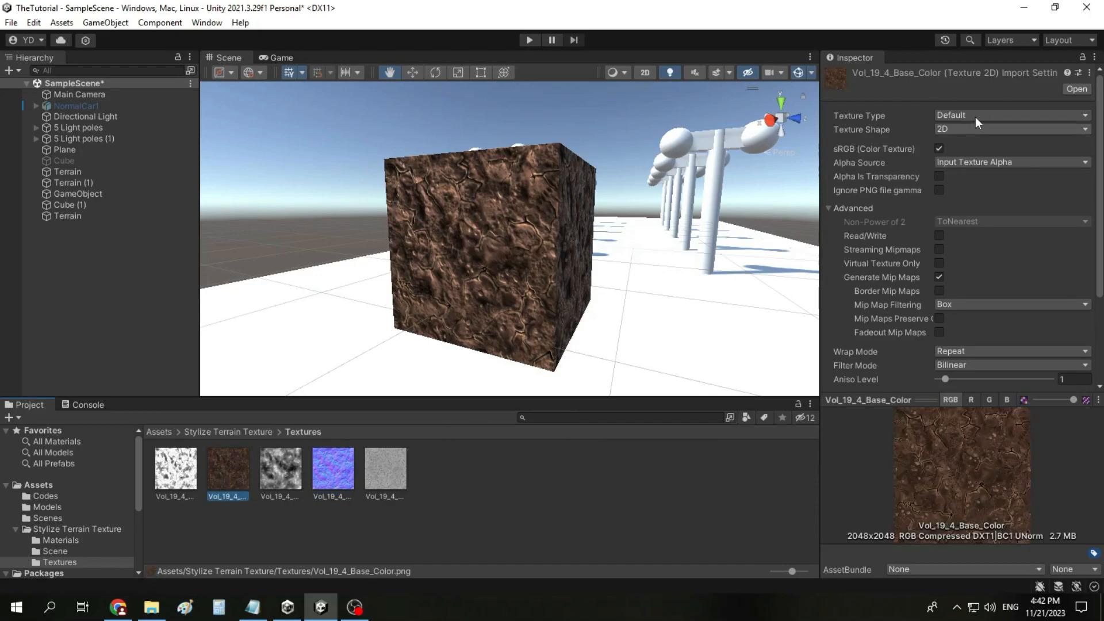
{"action": "left_click", "coordinate": [193, 470]}
{"action": "left_click", "coordinate": [226, 470]}
{"action": "left_click", "coordinate": [289, 477]}
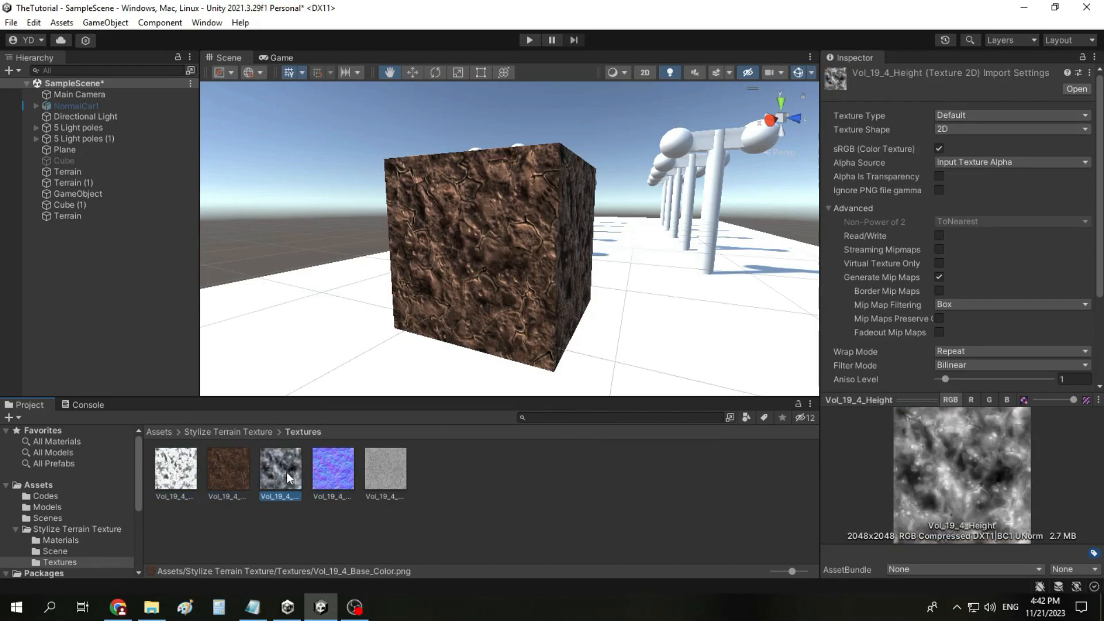
Examine the available Texture Type options for the Vol_19_4_Normal and Vol_19_4_Height textures
{"action": "left_click", "coordinate": [959, 118]}
{"action": "left_click", "coordinate": [347, 493]}
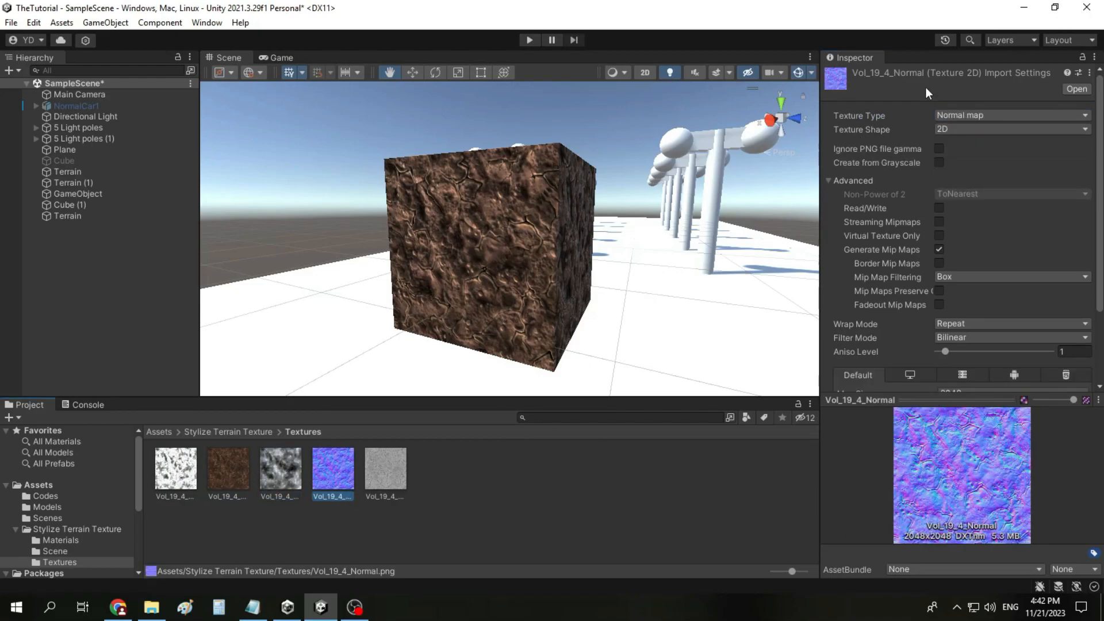
{"action": "left_click", "coordinate": [960, 115]}
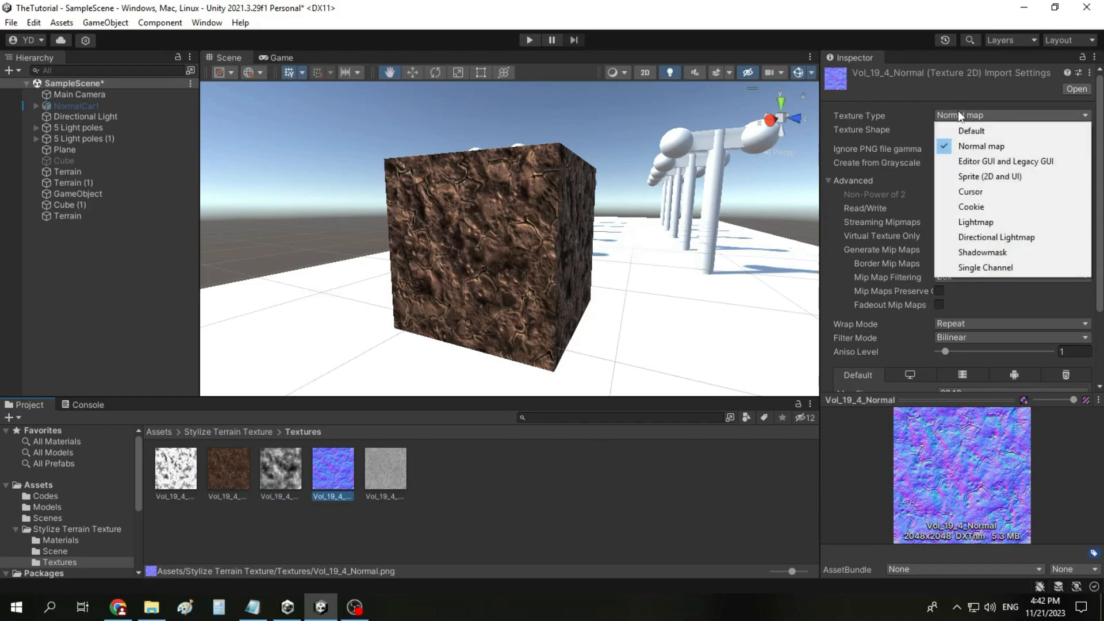
{"action": "left_click", "coordinate": [293, 460]}
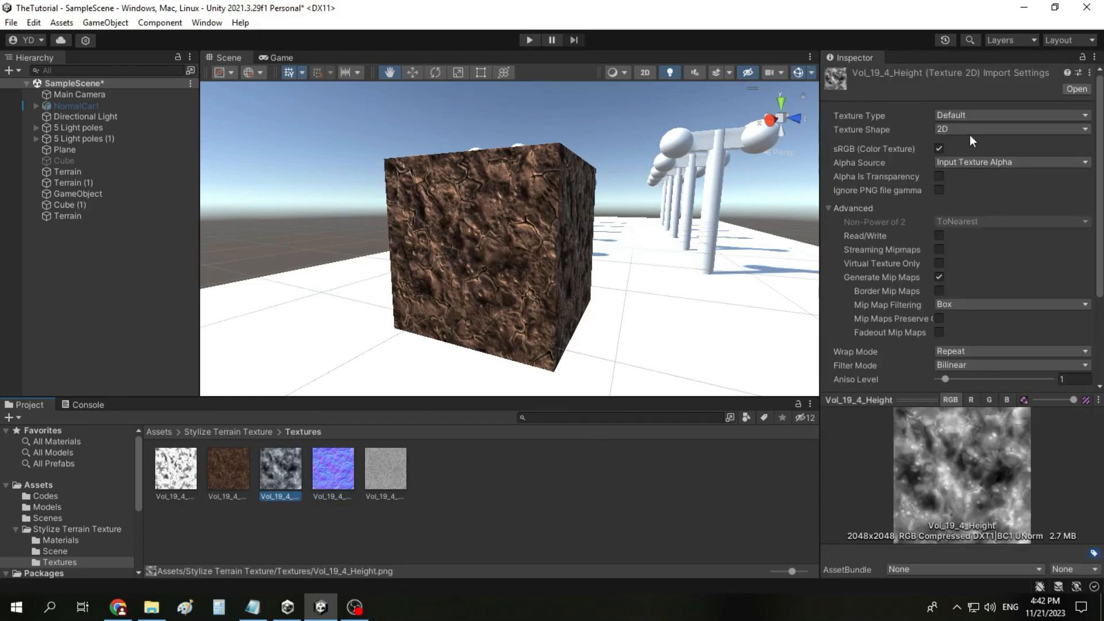
{"action": "left_click", "coordinate": [961, 117]}
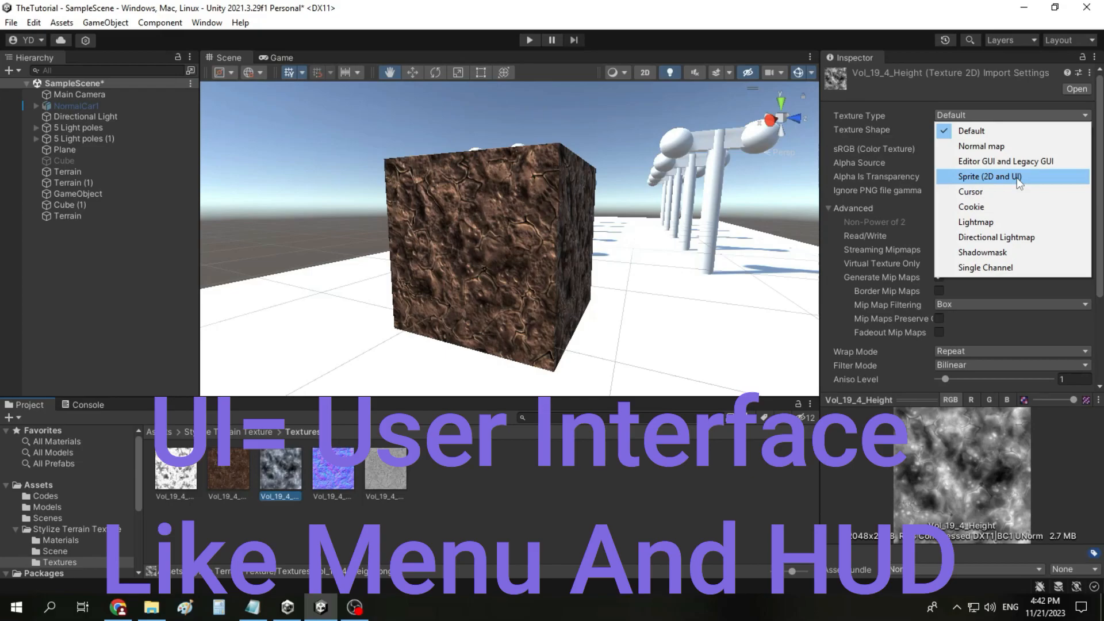
{"action": "left_click", "coordinate": [539, 553]}
{"action": "left_click", "coordinate": [257, 432]}
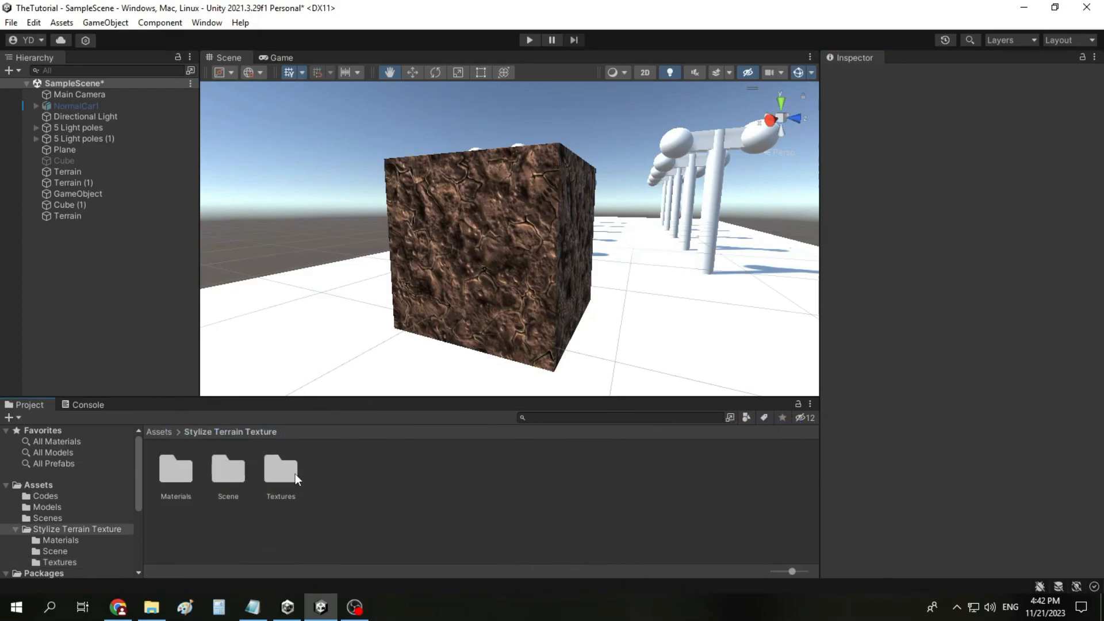
{"action": "left_click", "coordinate": [275, 473]}
{"action": "double_click", "coordinate": [275, 474]}
{"action": "left_click", "coordinate": [292, 482]}
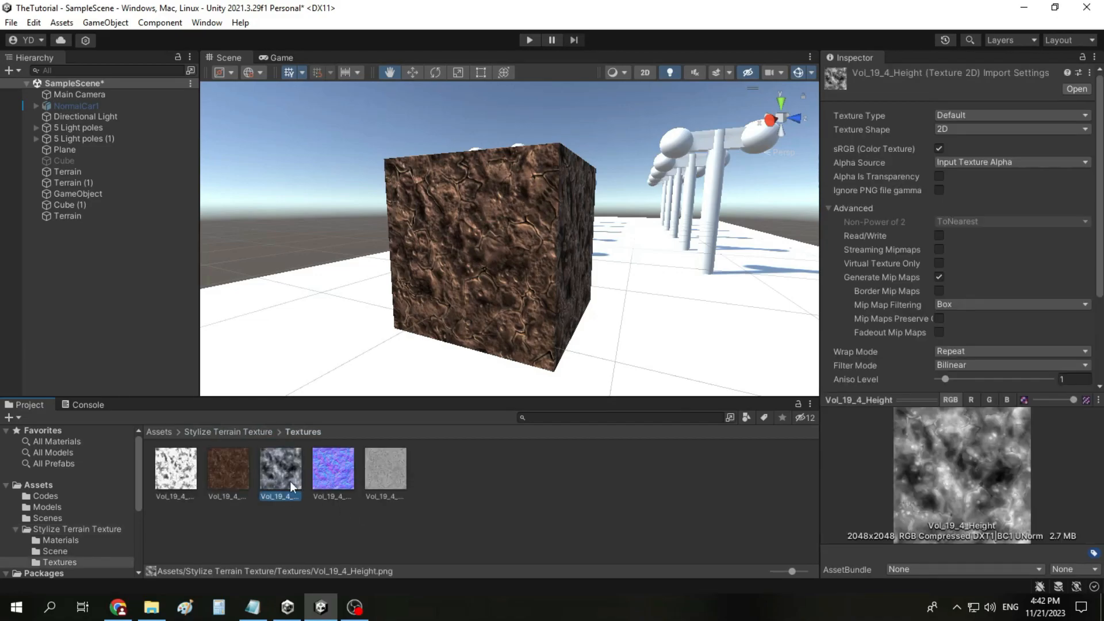
{"action": "left_click", "coordinate": [253, 481]}
{"action": "left_click", "coordinate": [240, 476]}
{"action": "left_click", "coordinate": [354, 520]}
Return to the Materials folder of Stylize Terrain Texture and create a new material there
{"action": "left_click", "coordinate": [251, 432]}
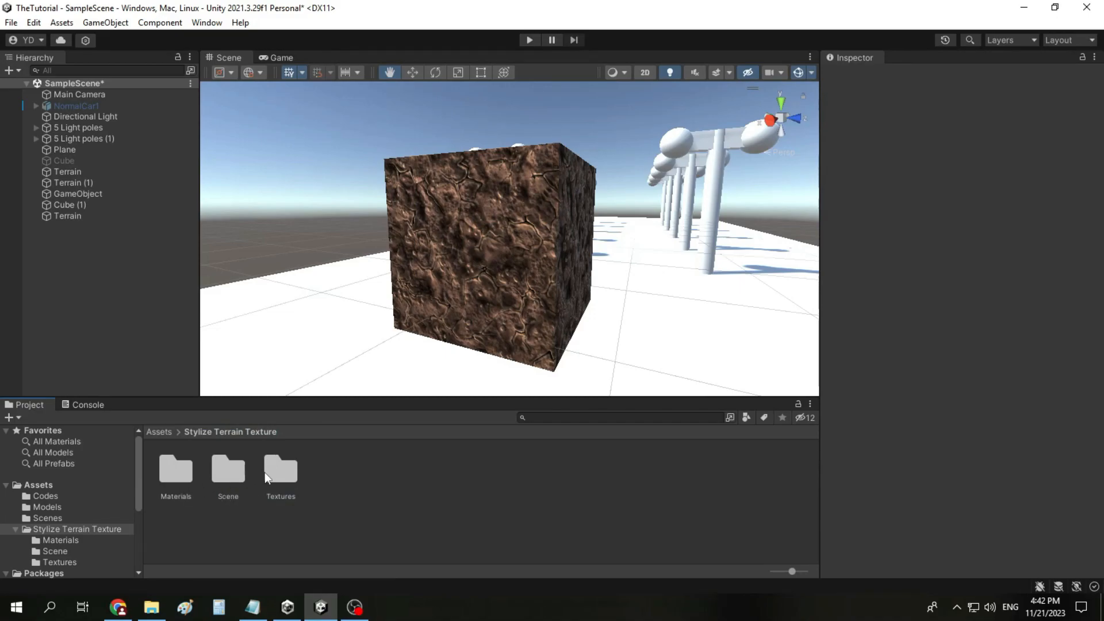
{"action": "double_click", "coordinate": [184, 477]}
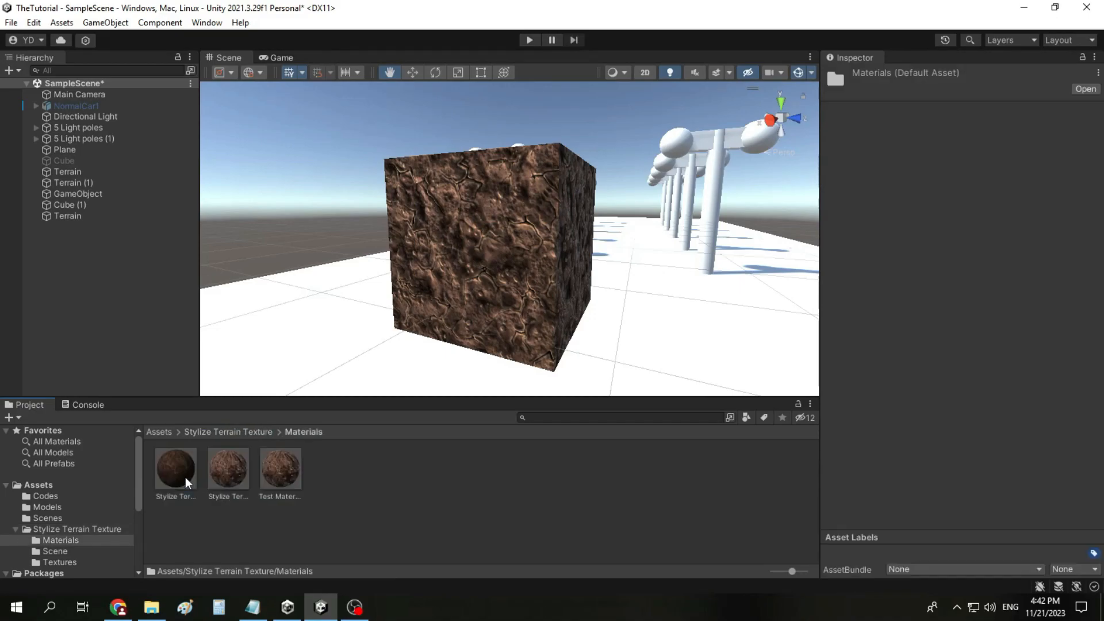
{"action": "left_click", "coordinate": [273, 480]}
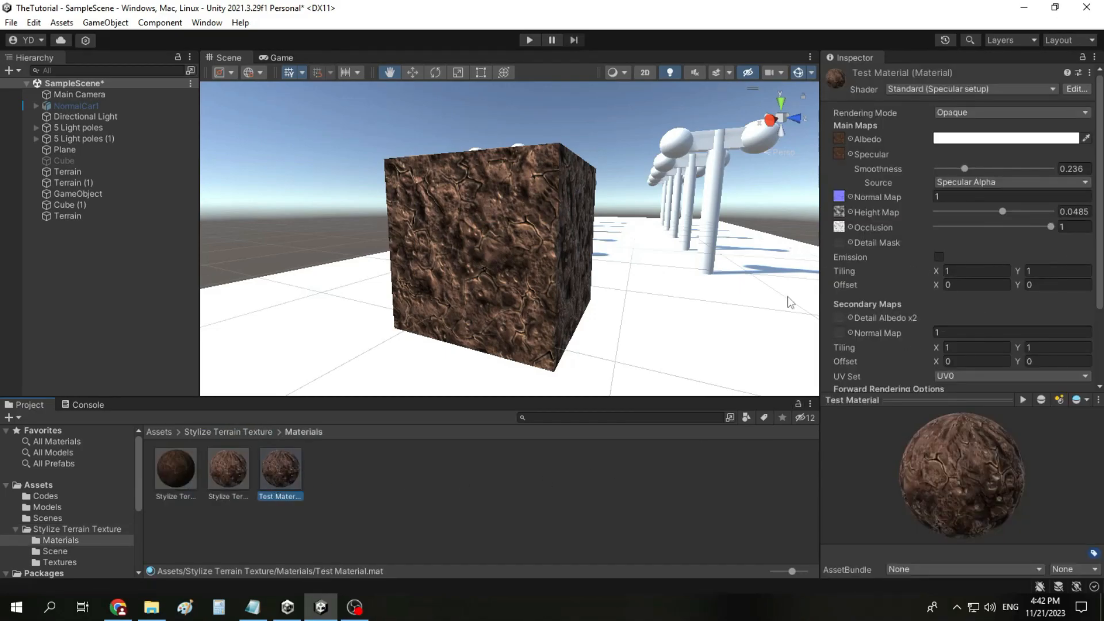
{"action": "right_click", "coordinate": [377, 484]}
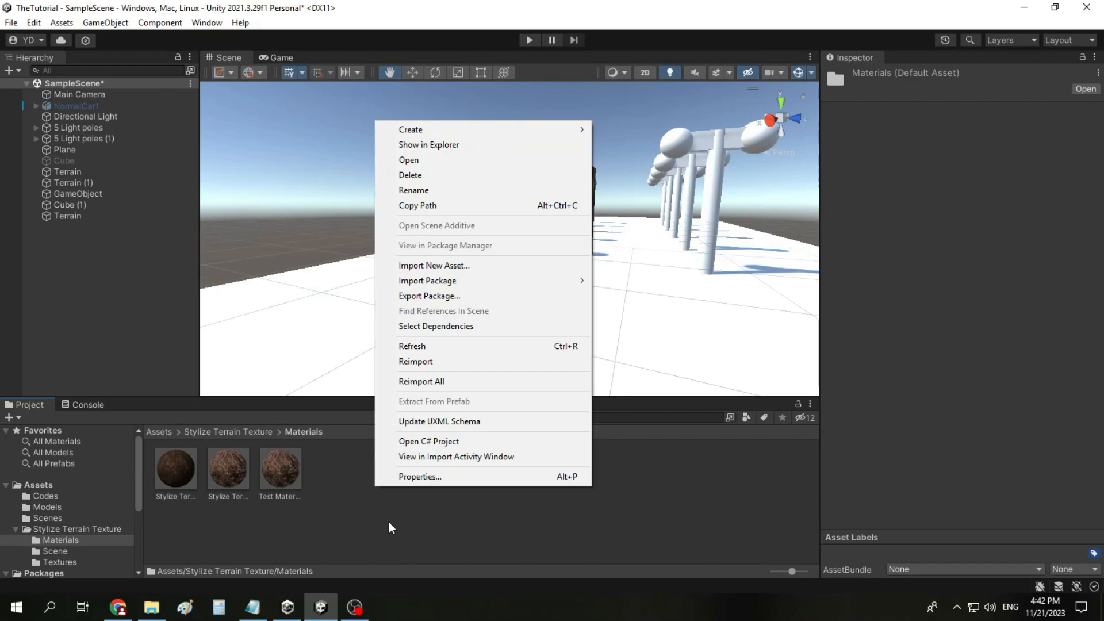
{"action": "right_click", "coordinate": [388, 522]}
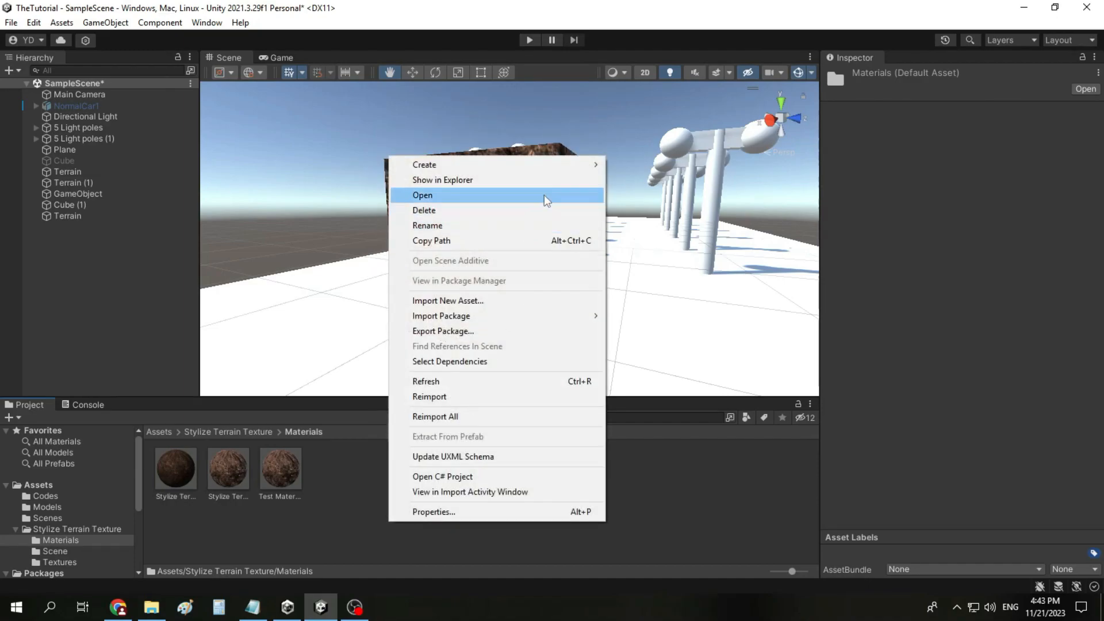
{"action": "mouse_move", "coordinate": [557, 163]}
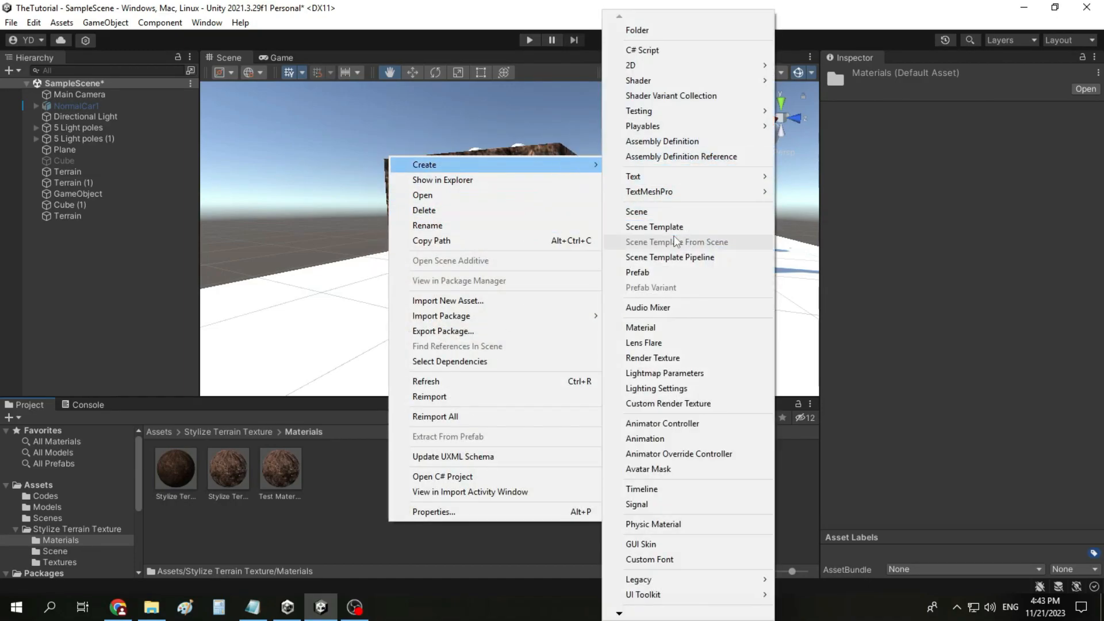
{"action": "left_click", "coordinate": [665, 326]}
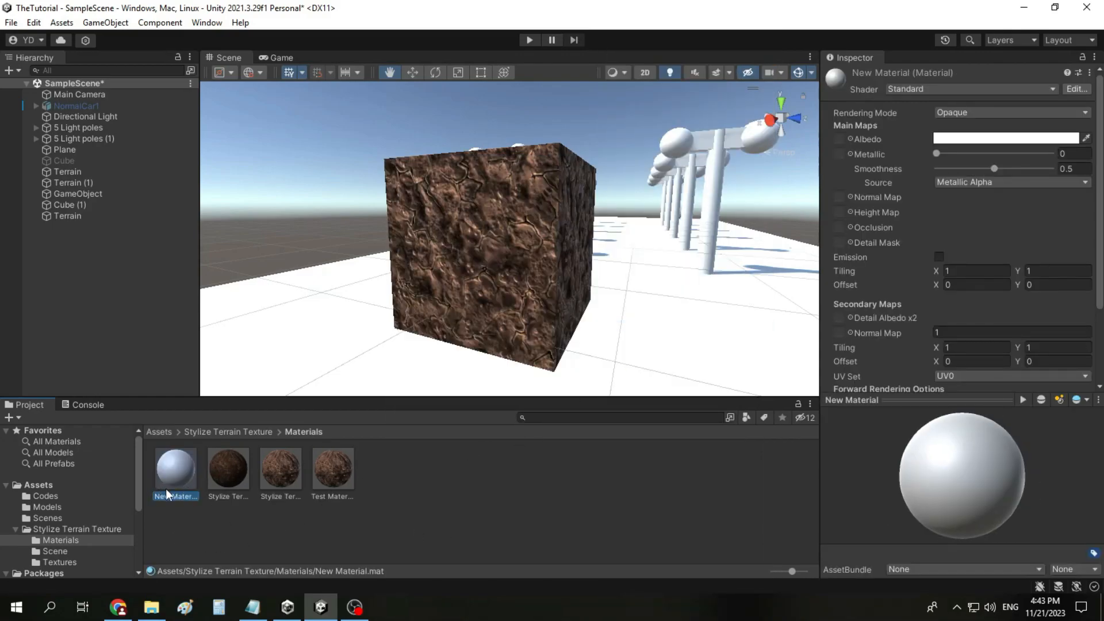
Apply the new blank material to the cube and set its Albedo color to red, EA0000
{"action": "left_click_drag", "start_coordinate": [165, 489], "coordinate": [510, 279]}
{"action": "left_click", "coordinate": [956, 138]}
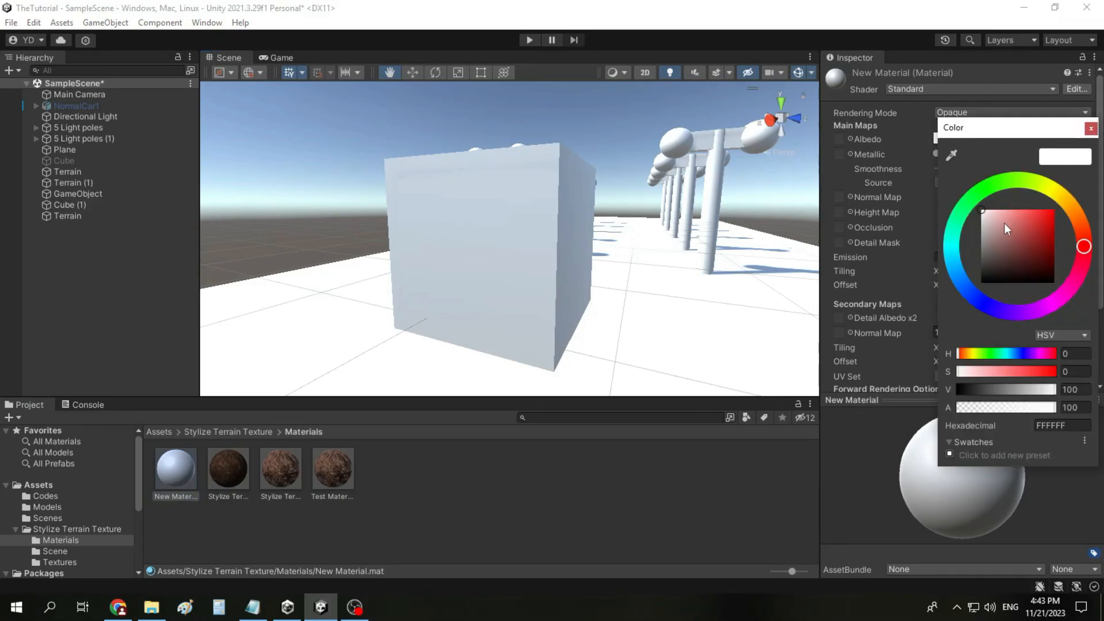
{"action": "left_click_drag", "start_coordinate": [1005, 229], "coordinate": [1055, 216]}
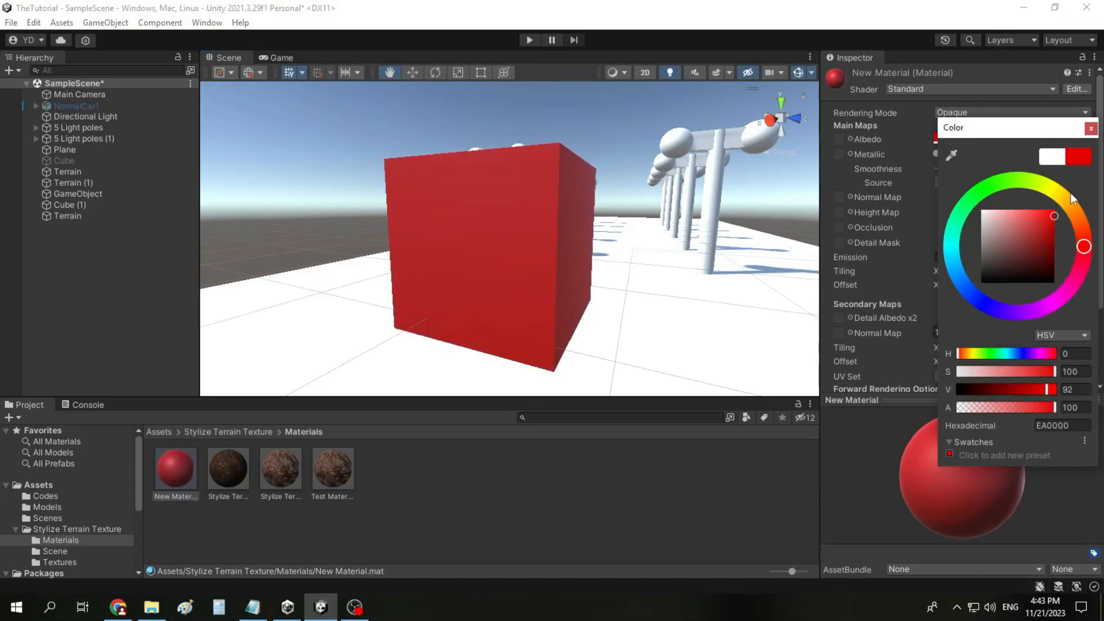
{"action": "left_click", "coordinate": [1090, 129]}
Put Test Material back on the cube and tint its Albedo red, then bright green
{"action": "left_click", "coordinate": [346, 481]}
{"action": "left_click_drag", "start_coordinate": [345, 481], "coordinate": [489, 259]}
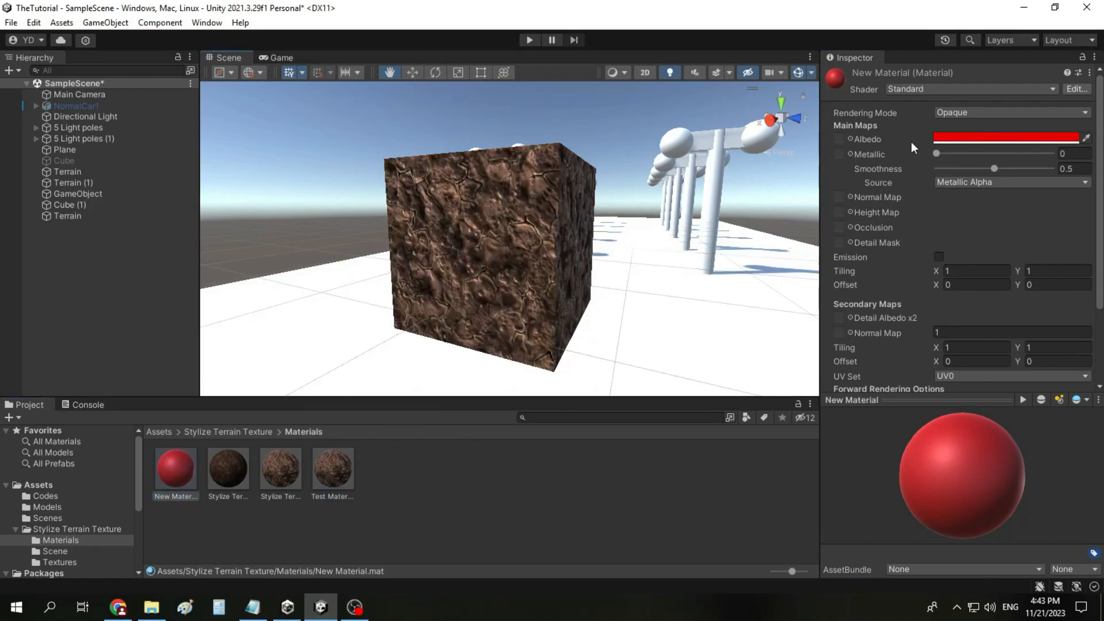
{"action": "left_click", "coordinate": [965, 139]}
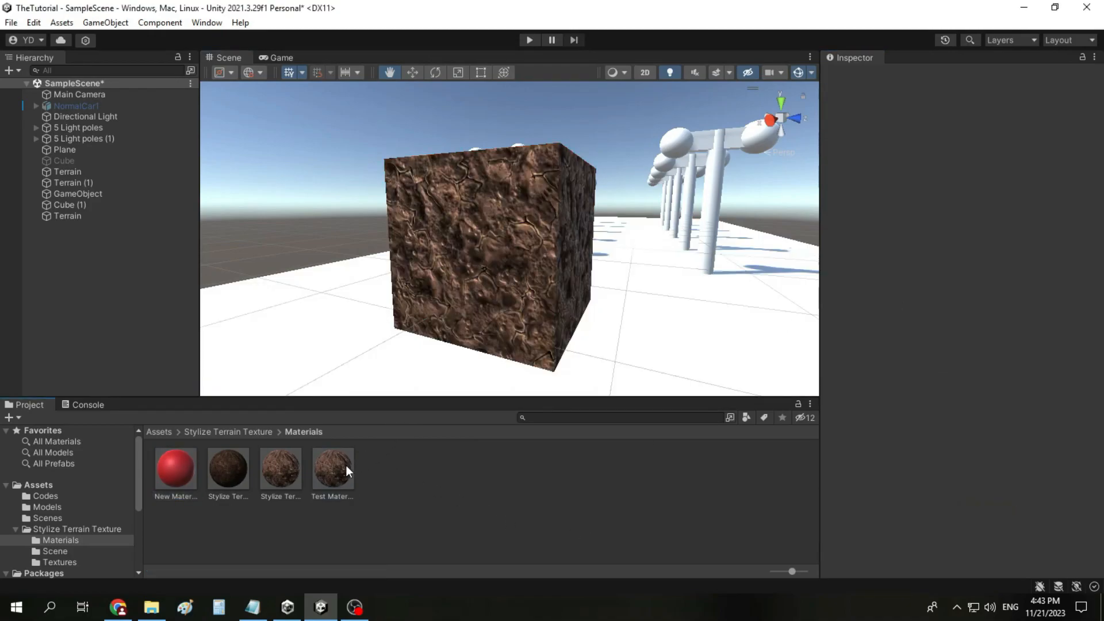
{"action": "left_click", "coordinate": [347, 465]}
{"action": "left_click", "coordinate": [965, 139]}
{"action": "left_click", "coordinate": [1054, 214]}
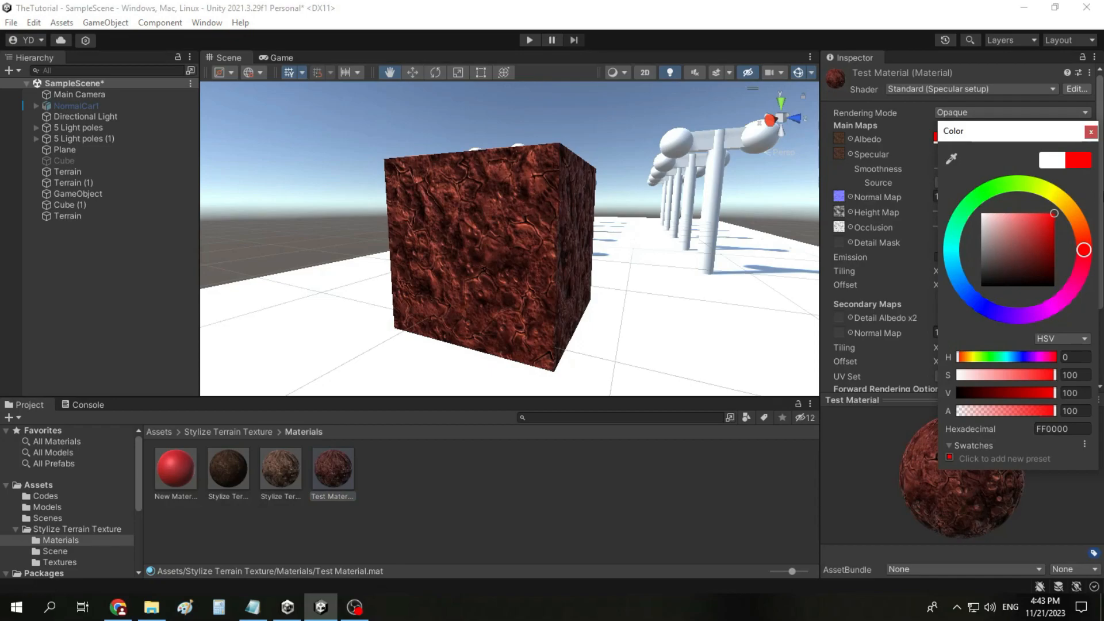
{"action": "left_click_drag", "start_coordinate": [1087, 230], "coordinate": [966, 209]}
{"action": "left_click", "coordinate": [1090, 133]}
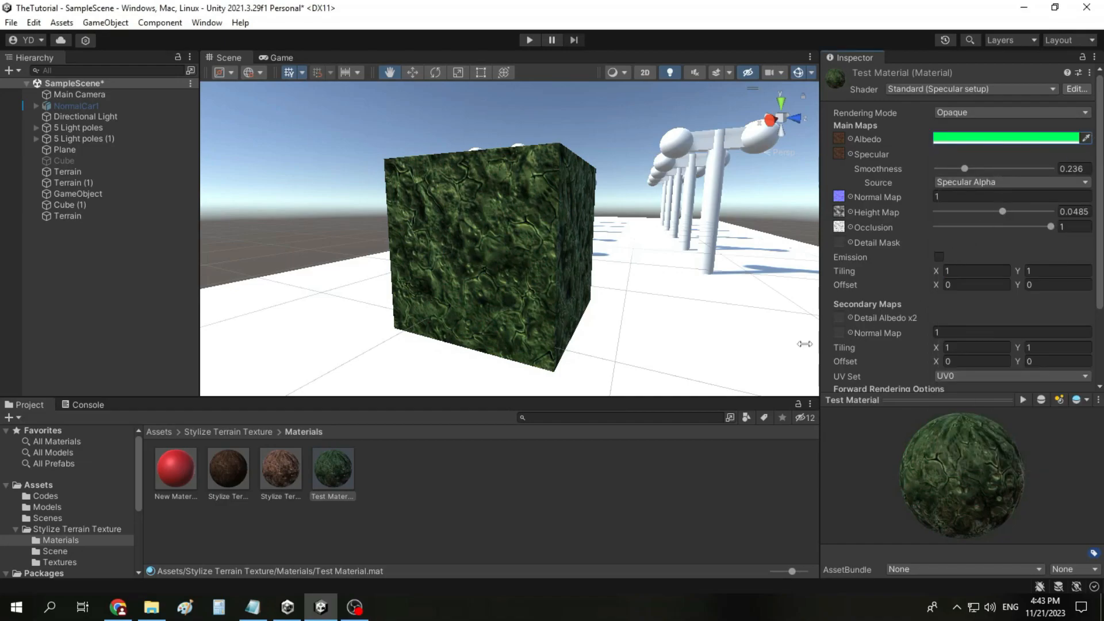
Apply the plain red material to the cube again and view it from different distances
{"action": "left_click_drag", "start_coordinate": [184, 470], "coordinate": [575, 285]}
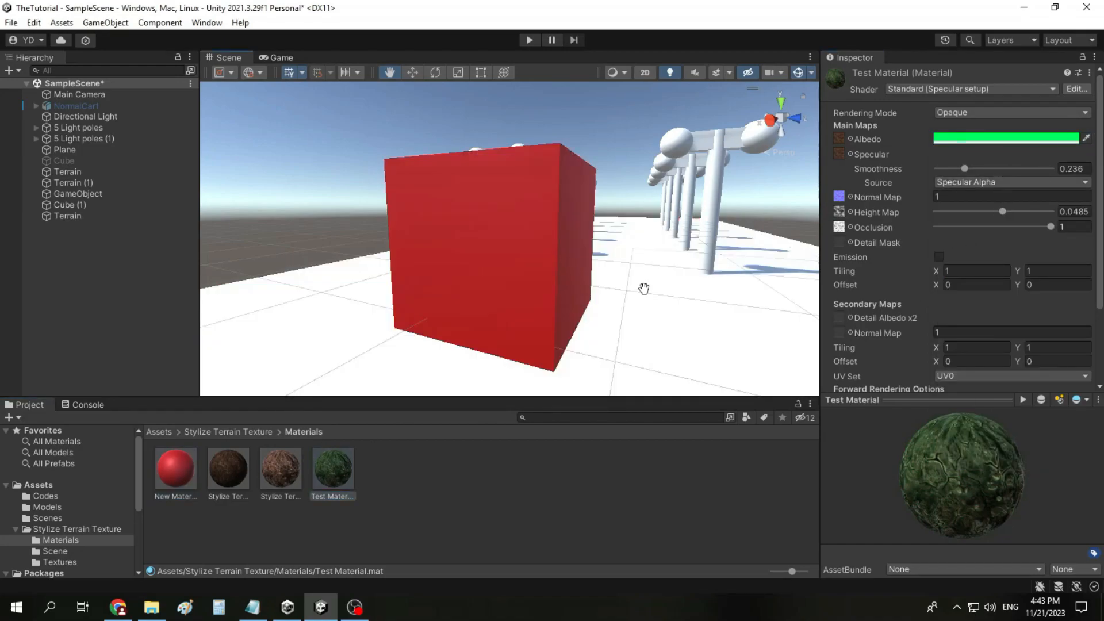
{"action": "scroll", "coordinate": [625, 248], "scroll_direction": "down", "scroll_amount": 5}
{"action": "scroll", "coordinate": [624, 248], "scroll_direction": "up", "scroll_amount": 4}
Examine the list of shaders available for the plain red material
{"action": "left_click", "coordinate": [175, 474]}
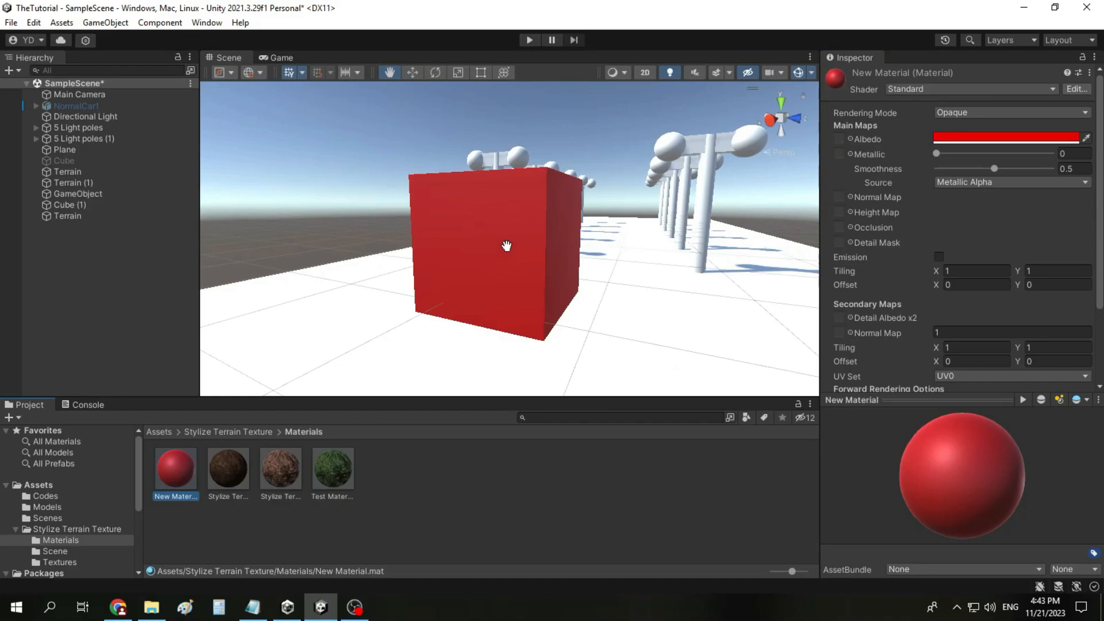
{"action": "left_click", "coordinate": [953, 91]}
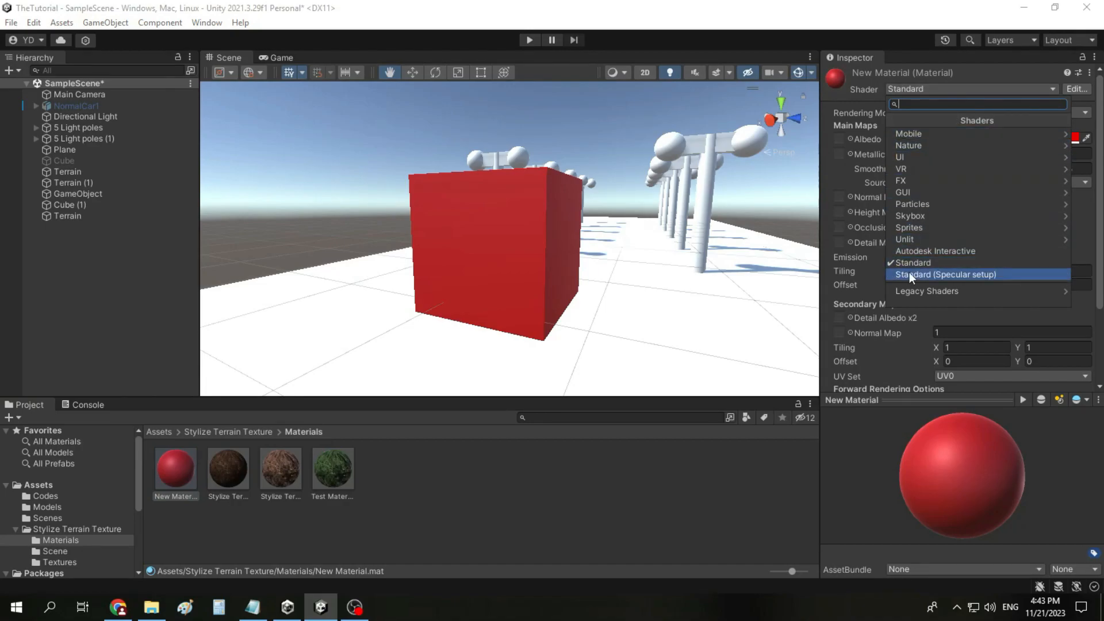
{"action": "left_click", "coordinate": [715, 553]}
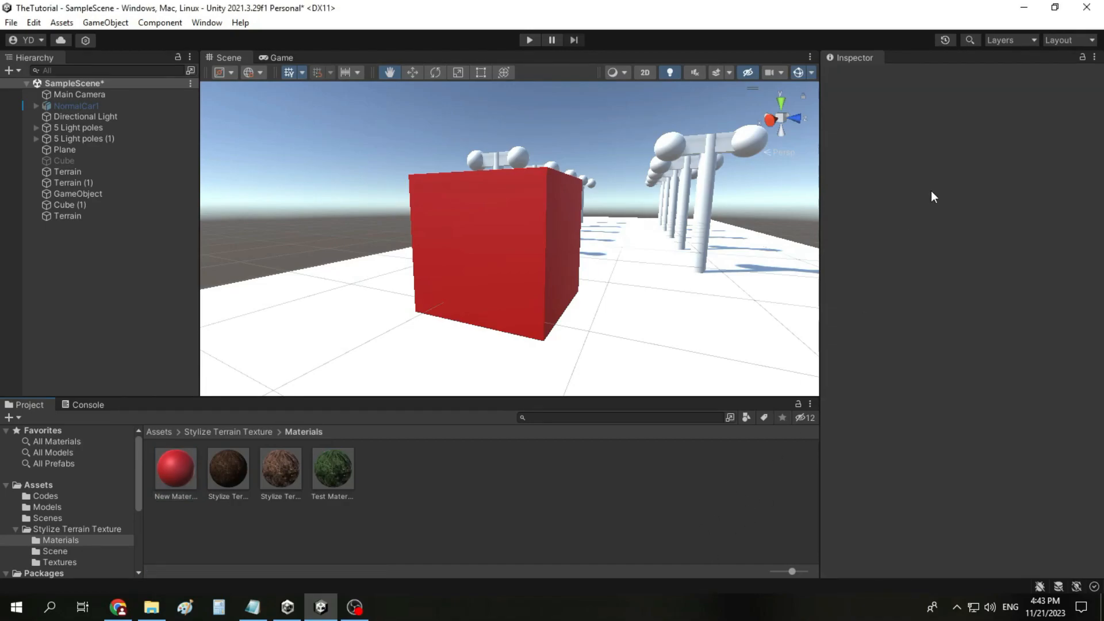
Check the plain red material's Rendering Mode options and set its Metallic value to 1
{"action": "left_click", "coordinate": [175, 467]}
{"action": "left_click", "coordinate": [963, 112]}
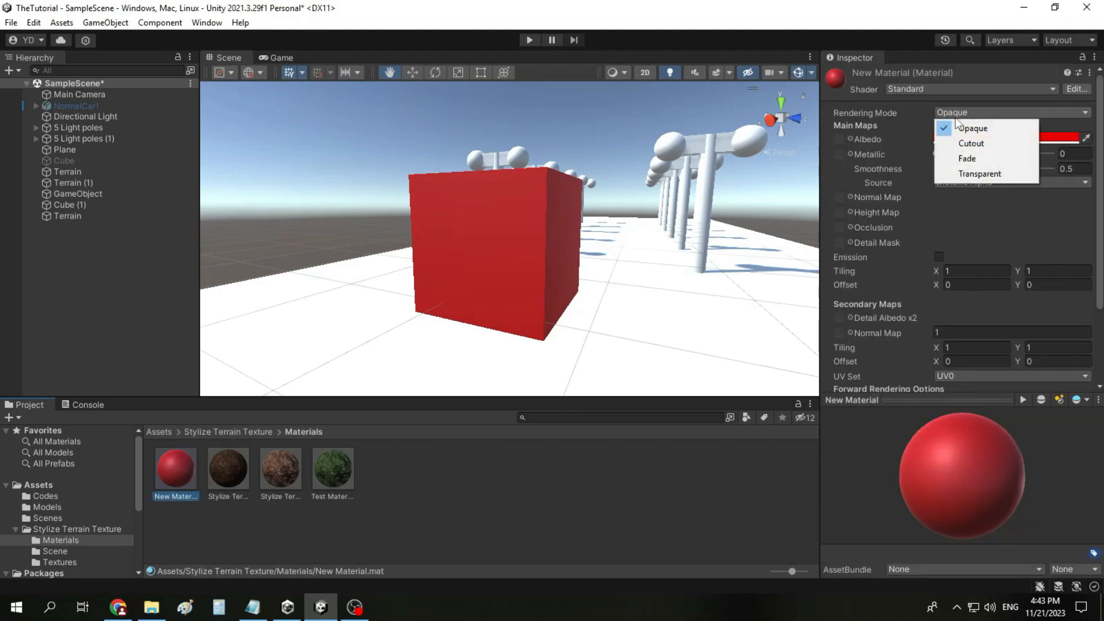
{"action": "left_click", "coordinate": [890, 163]}
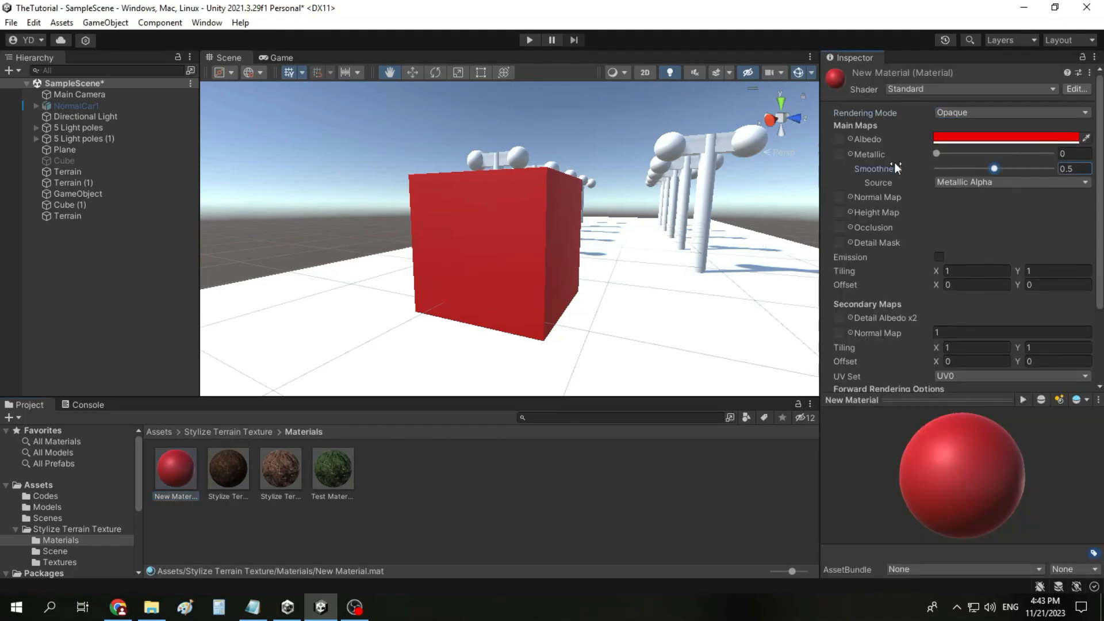
{"action": "left_click_drag", "start_coordinate": [940, 154], "coordinate": [1056, 153]}
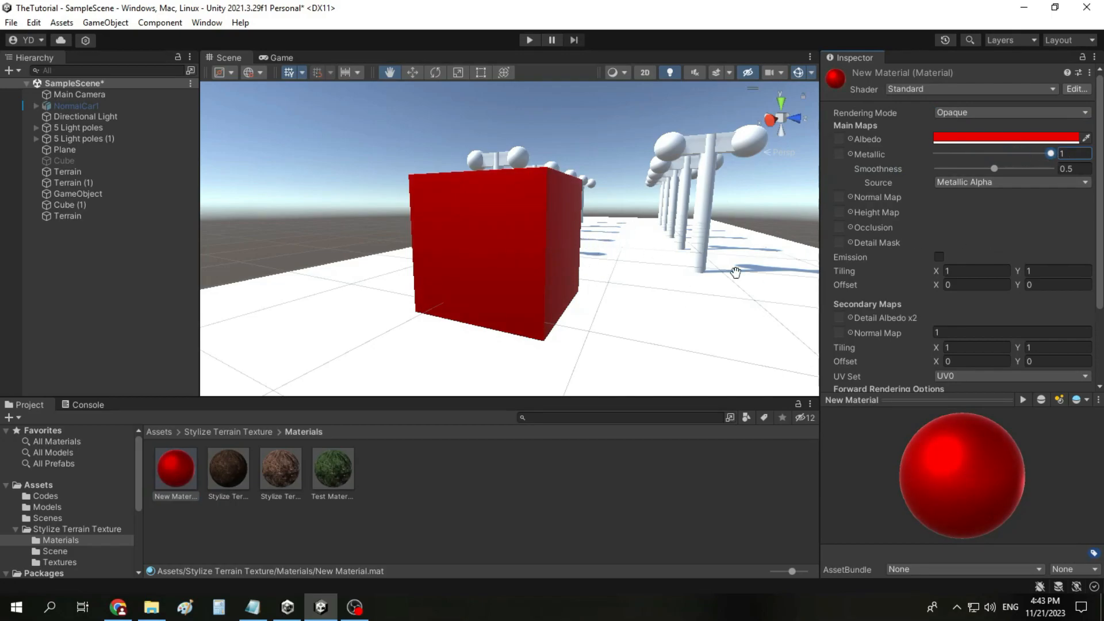
Raise the red material's Smoothness to 0.751 and switch its Rendering Mode to Fade
{"action": "mouse_move", "coordinate": [996, 170]}
{"action": "left_mouse_down"}
{"action": "mouse_move", "coordinate": [1042, 174]}
{"action": "mouse_move", "coordinate": [943, 182]}
{"action": "mouse_move", "coordinate": [992, 171]}
{"action": "mouse_move", "coordinate": [1013, 186]}
{"action": "mouse_move", "coordinate": [976, 191]}
{"action": "mouse_move", "coordinate": [1034, 191]}
{"action": "mouse_move", "coordinate": [1023, 189]}
{"action": "left_mouse_up"}
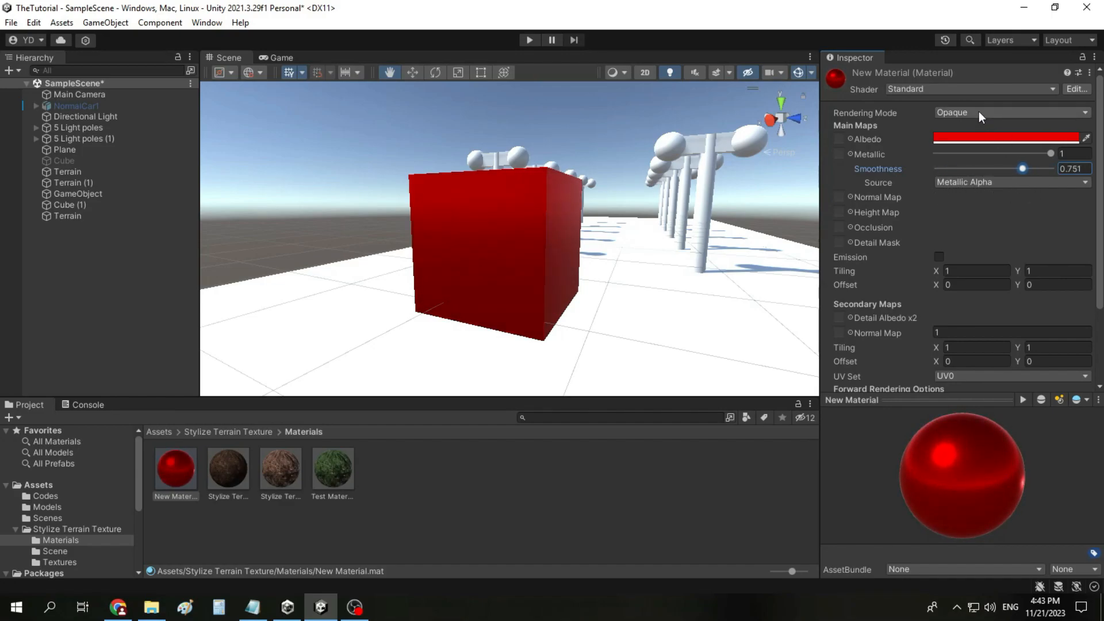
{"action": "left_click", "coordinate": [979, 112]}
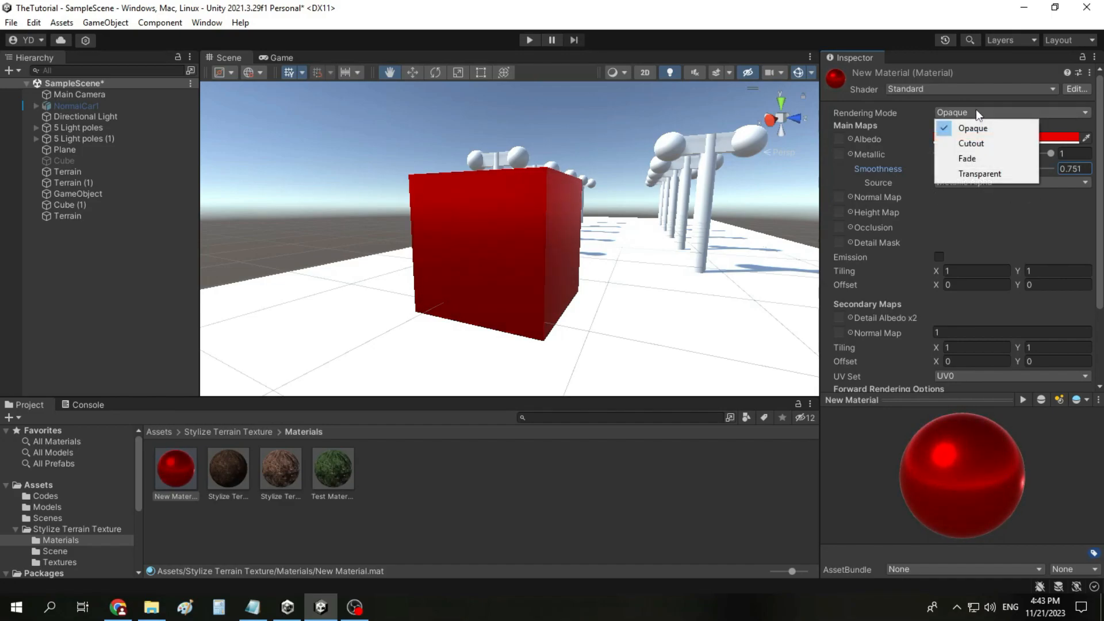
{"action": "left_click", "coordinate": [979, 160]}
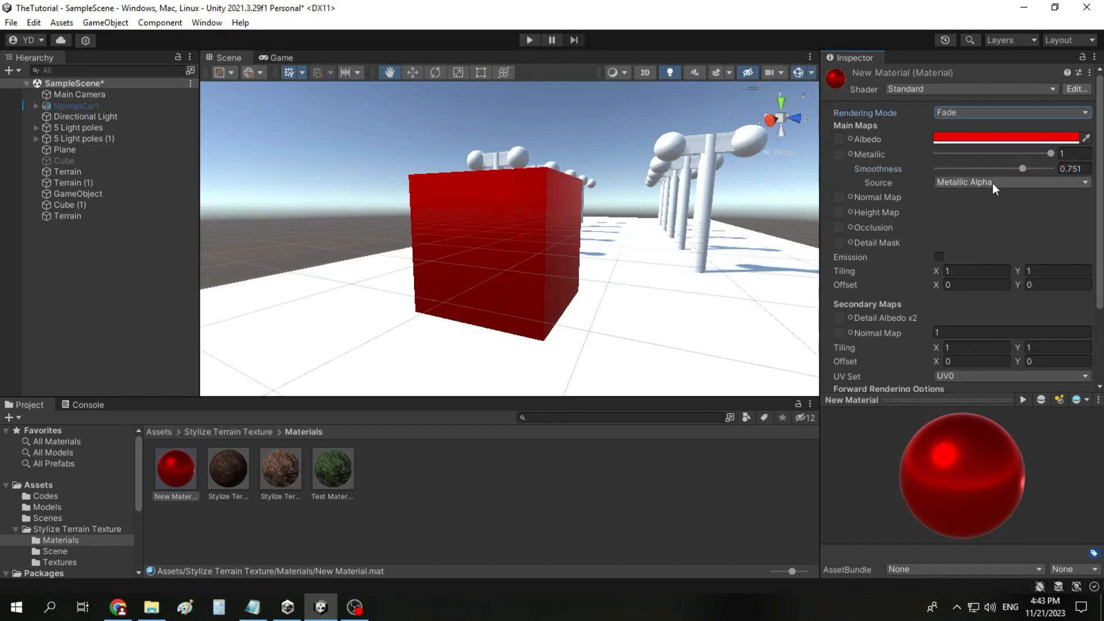
Lower the alpha of the red material's Albedo color to 31
{"action": "left_click", "coordinate": [979, 138]}
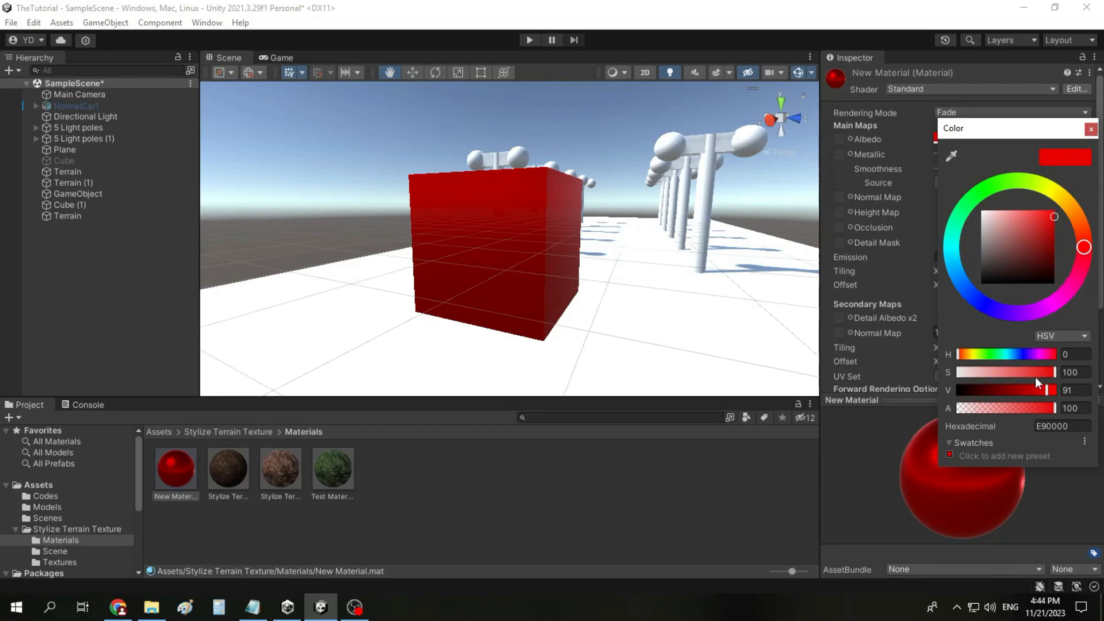
{"action": "left_click_drag", "start_coordinate": [1052, 407], "coordinate": [987, 417]}
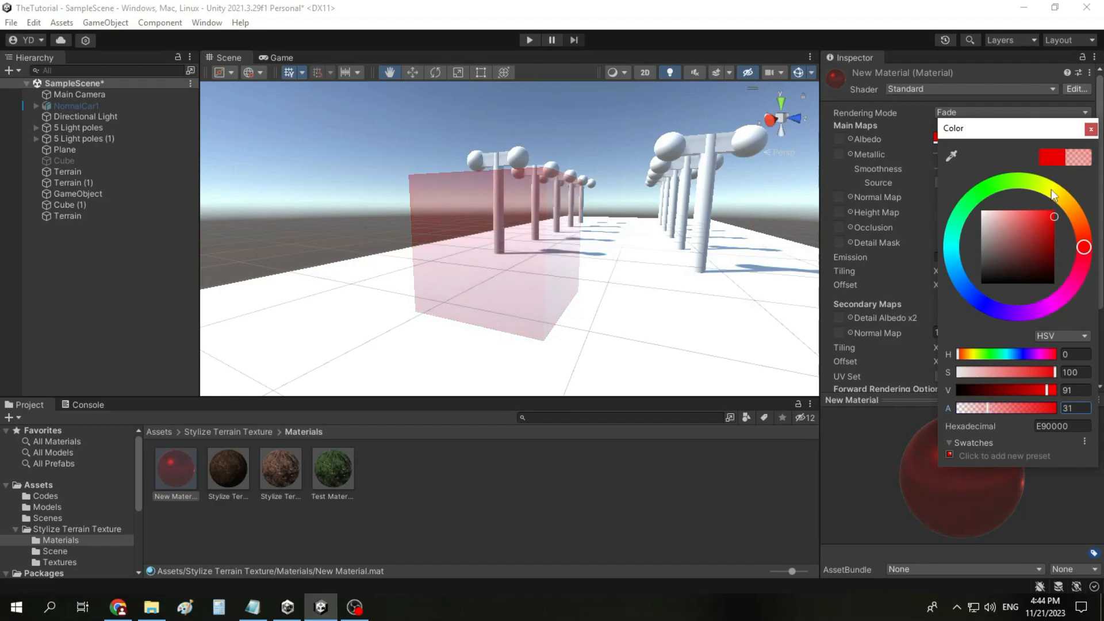
{"action": "left_click", "coordinate": [1090, 128]}
Examine the faded red cube in the scene from several angles and positions
{"action": "middle_click_drag", "start_coordinate": [665, 255], "coordinate": [493, 282]}
{"action": "right_click_drag", "start_coordinate": [493, 281], "coordinate": [673, 271]}
{"action": "mouse_move", "coordinate": [631, 271]}
{"action": "middle_mouse_down"}
{"action": "mouse_move", "coordinate": [532, 314]}
{"action": "mouse_move", "coordinate": [594, 266]}
{"action": "mouse_move", "coordinate": [621, 265]}
{"action": "middle_mouse_up"}
{"action": "right_click_drag", "start_coordinate": [621, 264], "coordinate": [483, 291]}
{"action": "middle_click_drag", "start_coordinate": [776, 251], "coordinate": [685, 274]}
{"action": "middle_click_drag", "start_coordinate": [567, 300], "coordinate": [594, 288]}
{"action": "right_click_drag", "start_coordinate": [594, 288], "coordinate": [631, 304]}
{"action": "middle_click_drag", "start_coordinate": [587, 299], "coordinate": [521, 274]}
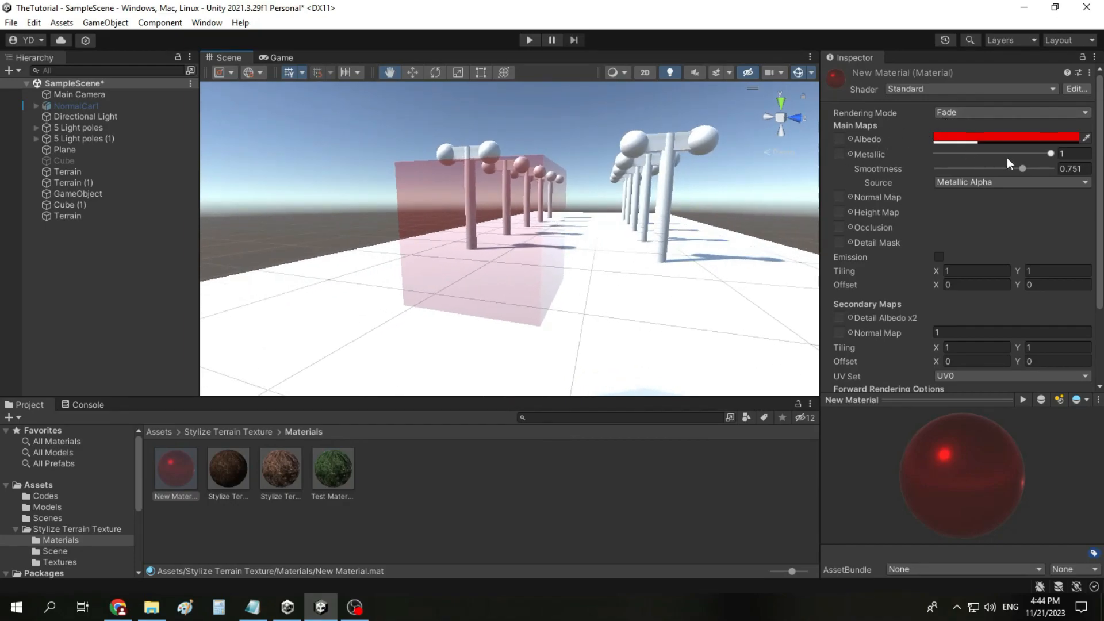
Switch the red material's Rendering Mode to Opaque for comparison, and then to Transparent
{"action": "left_click", "coordinate": [969, 113]}
{"action": "left_click", "coordinate": [972, 129]}
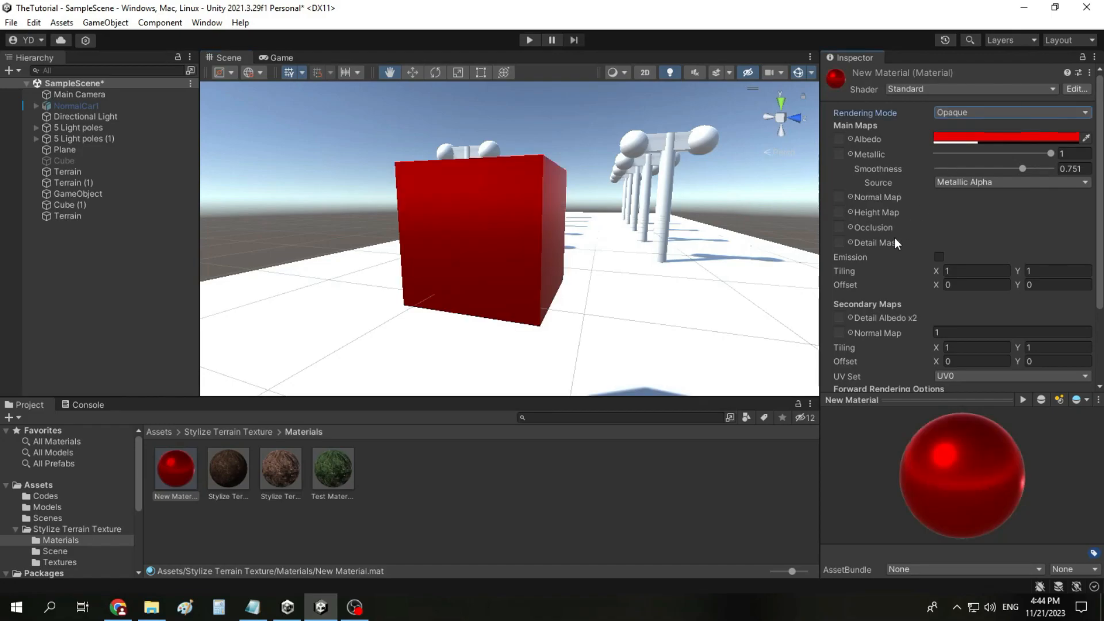
{"action": "left_click", "coordinate": [1000, 112]}
{"action": "left_click", "coordinate": [978, 173]}
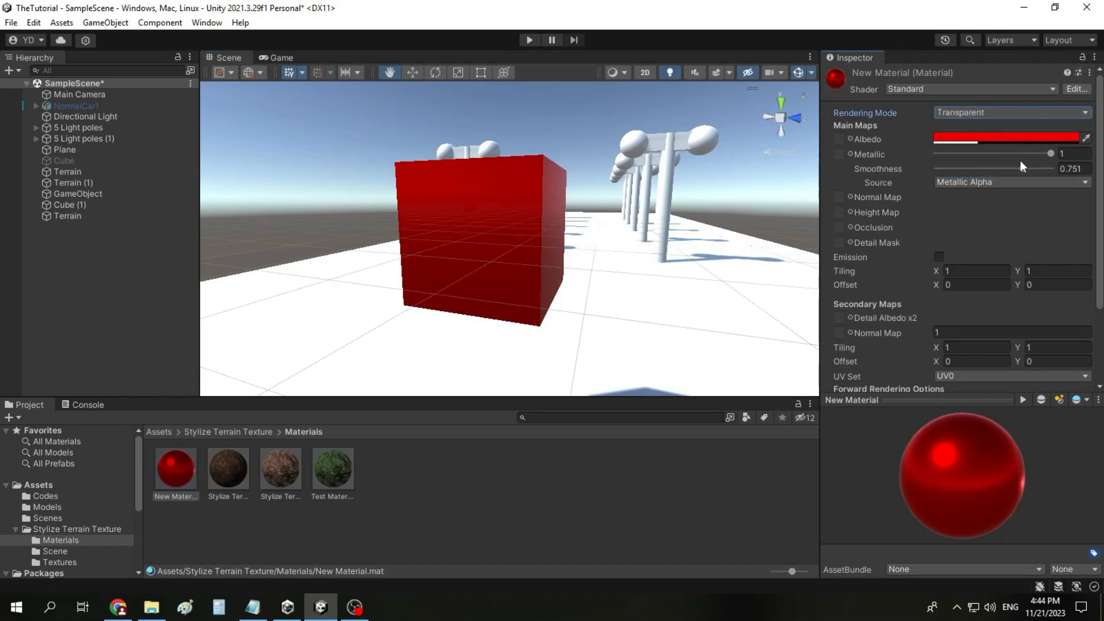
Examine the cube in Transparent mode from different distances and angles
{"action": "left_click", "coordinate": [993, 137]}
{"action": "left_click_drag", "start_coordinate": [575, 282], "coordinate": [576, 323]}
{"action": "scroll", "coordinate": [605, 303], "scroll_direction": "down", "scroll_amount": 2}
{"action": "left_click_drag", "start_coordinate": [605, 303], "coordinate": [618, 243]}
{"action": "scroll", "coordinate": [606, 249], "scroll_direction": "up", "scroll_amount": 2}
{"action": "scroll", "coordinate": [606, 258], "scroll_direction": "down", "scroll_amount": 2}
{"action": "left_click_drag", "start_coordinate": [665, 244], "coordinate": [570, 264], "text": "alt"}
{"action": "right_click_drag", "start_coordinate": [570, 264], "coordinate": [564, 271]}
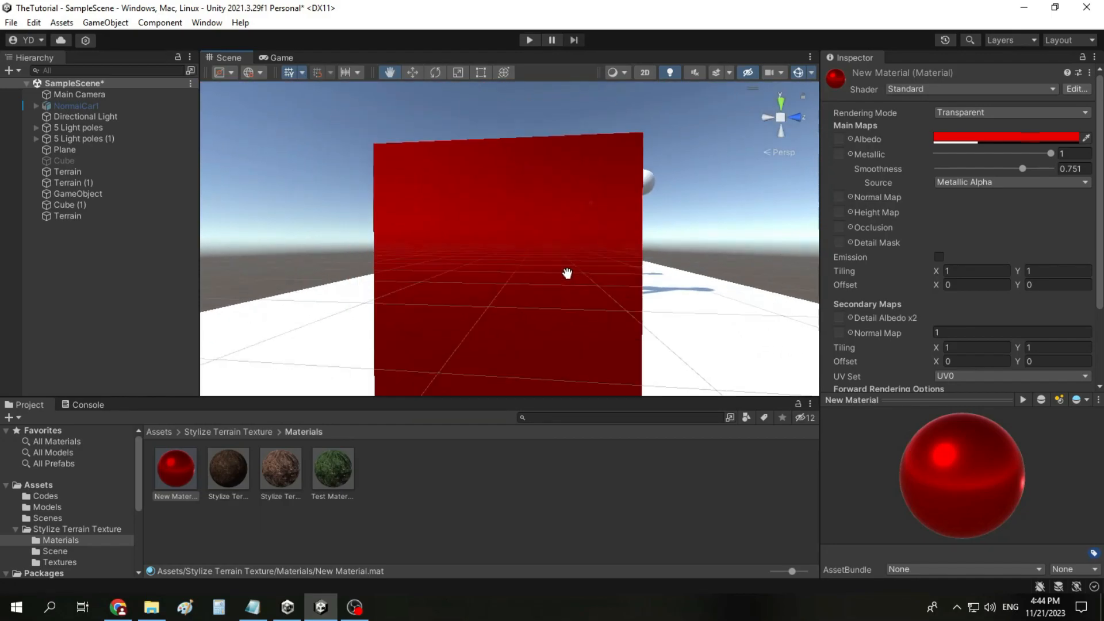
{"action": "left_click_drag", "start_coordinate": [564, 271], "coordinate": [697, 375]}
Change the material's Albedo color to white (FFFFFF) with an alpha of 55
{"action": "left_click", "coordinate": [977, 135]}
{"action": "left_click_drag", "start_coordinate": [1021, 400], "coordinate": [1103, 408]}
{"action": "left_click_drag", "start_coordinate": [1038, 271], "coordinate": [834, 182]}
{"action": "scroll", "coordinate": [692, 278], "scroll_direction": "down", "scroll_amount": 3}
{"action": "left_click_drag", "start_coordinate": [970, 404], "coordinate": [1102, 410]}
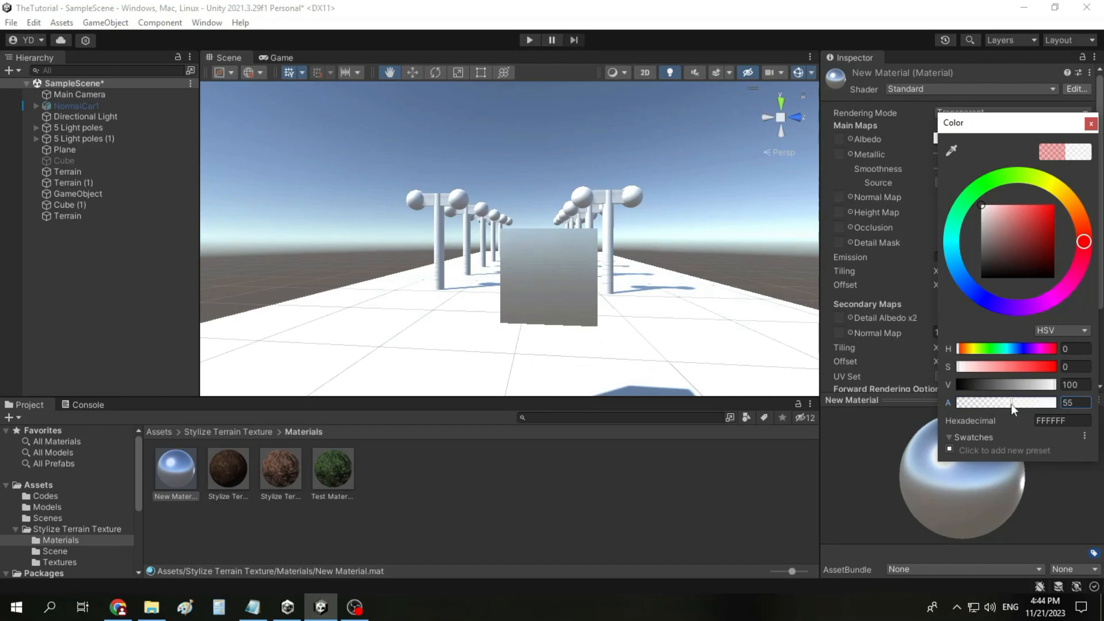
{"action": "left_click", "coordinate": [1091, 123]}
Lower the white material's Metallic value to 0.656 and check the cube from another angle
{"action": "left_click_drag", "start_coordinate": [756, 228], "coordinate": [720, 234]}
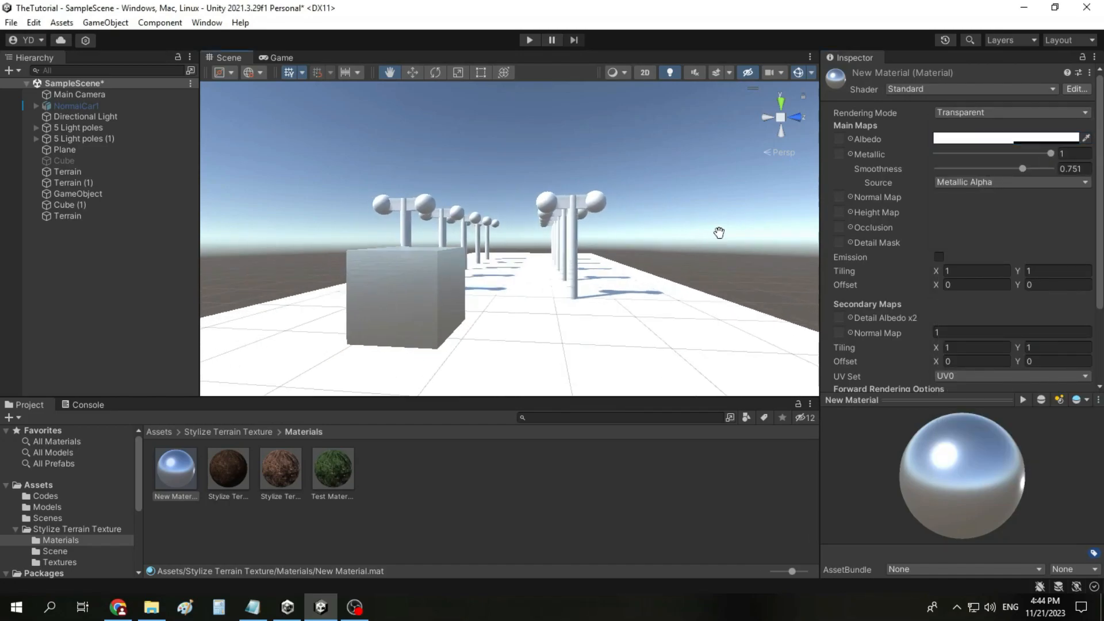
{"action": "left_click_drag", "start_coordinate": [1050, 153], "coordinate": [1012, 169]}
{"action": "left_click_drag", "start_coordinate": [488, 322], "coordinate": [606, 328]}
{"action": "right_click_drag", "start_coordinate": [606, 328], "coordinate": [550, 328]}
Compare the Fade rendering mode with Transparent on the white cube
{"action": "left_click", "coordinate": [977, 114]}
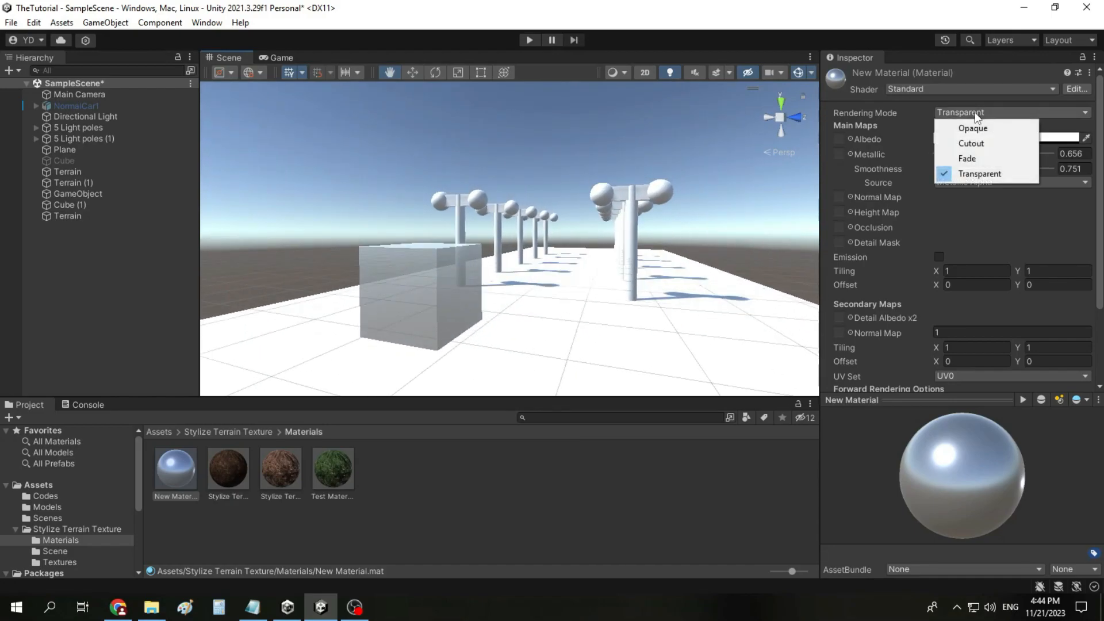
{"action": "left_click", "coordinate": [972, 156]}
{"action": "left_click", "coordinate": [982, 113]}
{"action": "left_click", "coordinate": [964, 172]}
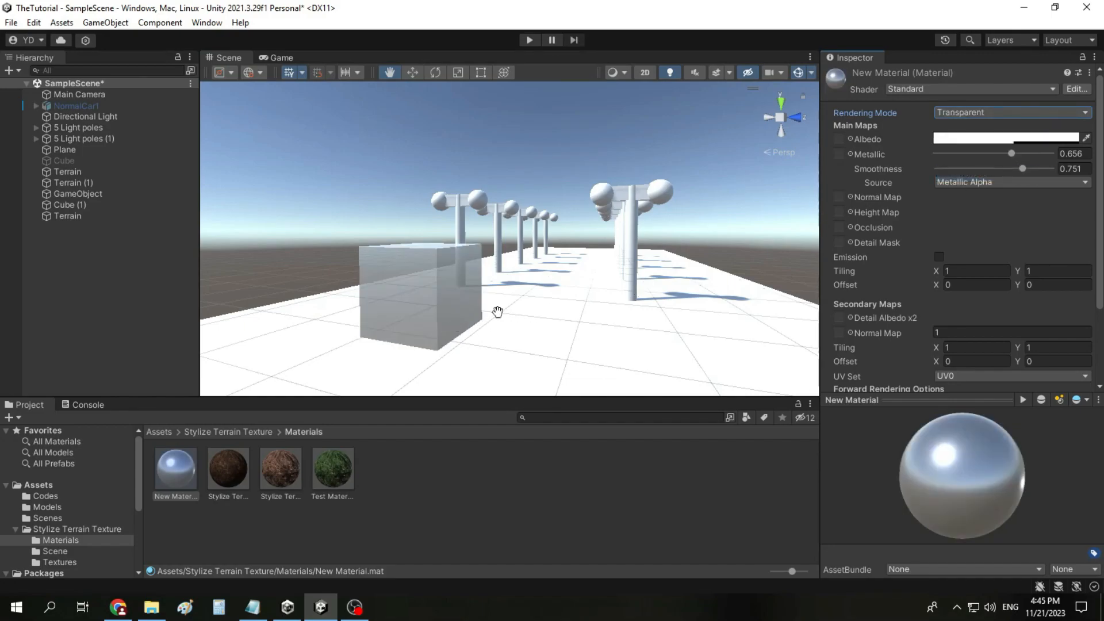
Set the white material's Rendering Mode to Opaque and view the cube
{"action": "left_click", "coordinate": [1003, 112]}
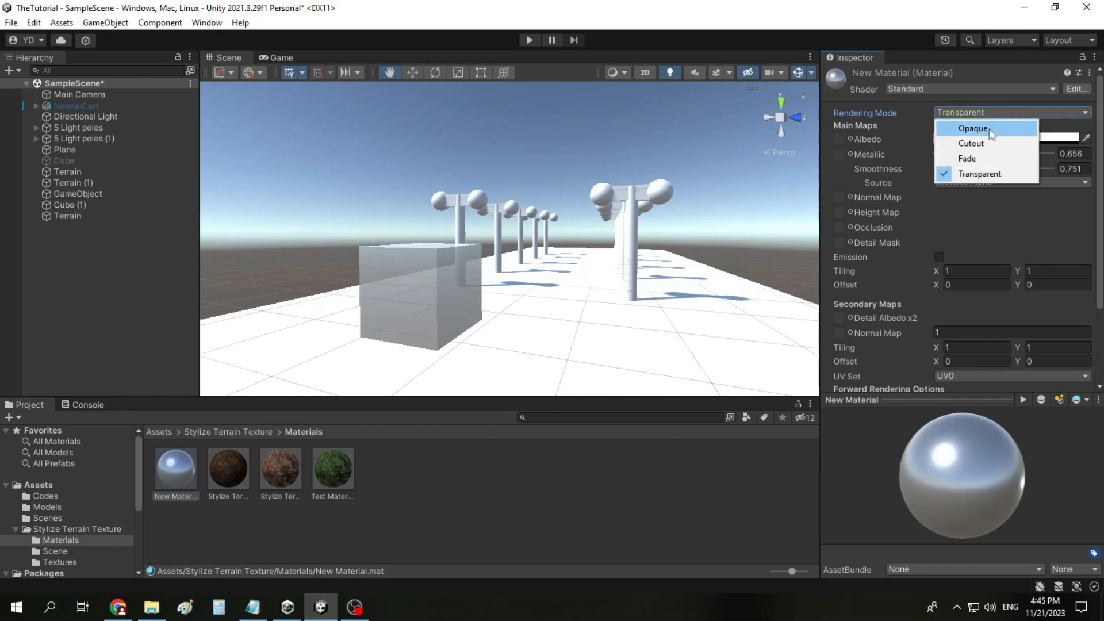
{"action": "left_click", "coordinate": [993, 123]}
{"action": "left_click_drag", "start_coordinate": [507, 301], "coordinate": [602, 276]}
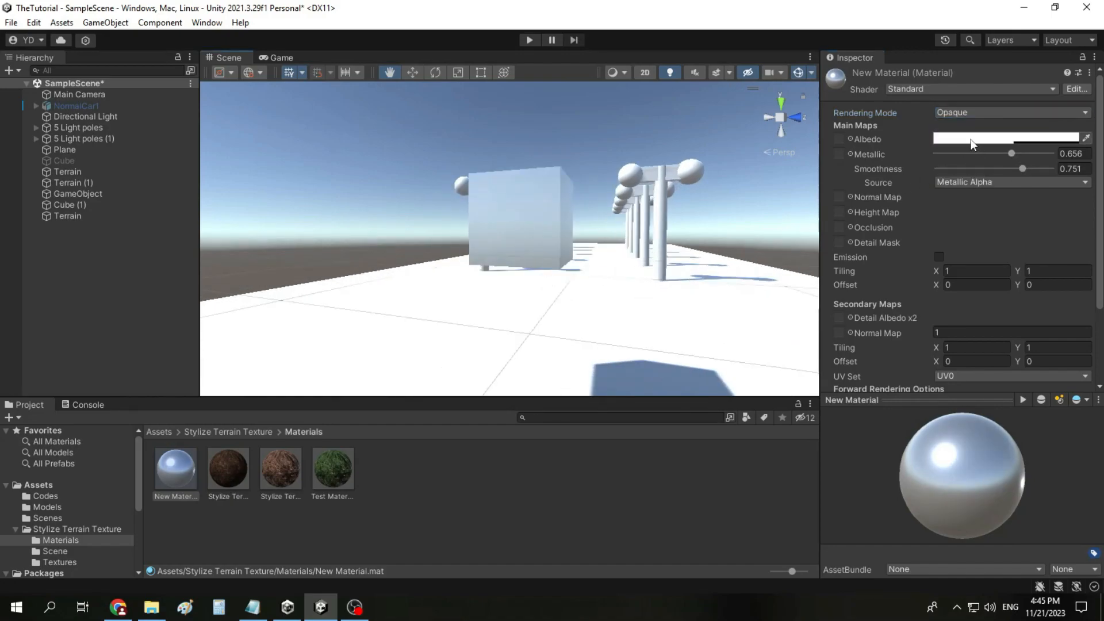
Recolor the material's Albedo to a saturated violet-blue
{"action": "left_click", "coordinate": [1006, 137]}
{"action": "left_click_drag", "start_coordinate": [989, 230], "coordinate": [1068, 206]}
{"action": "left_click_drag", "start_coordinate": [1041, 305], "coordinate": [996, 329]}
{"action": "left_click", "coordinate": [1091, 129]}
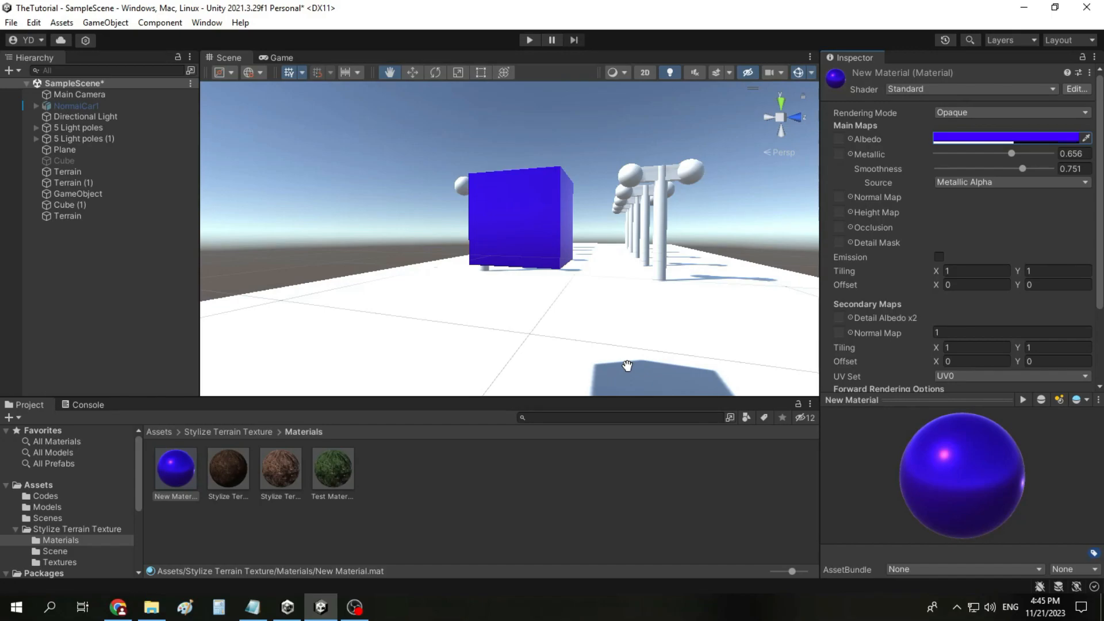
Open the project's root Assets folder
{"action": "left_click", "coordinate": [88, 489]}
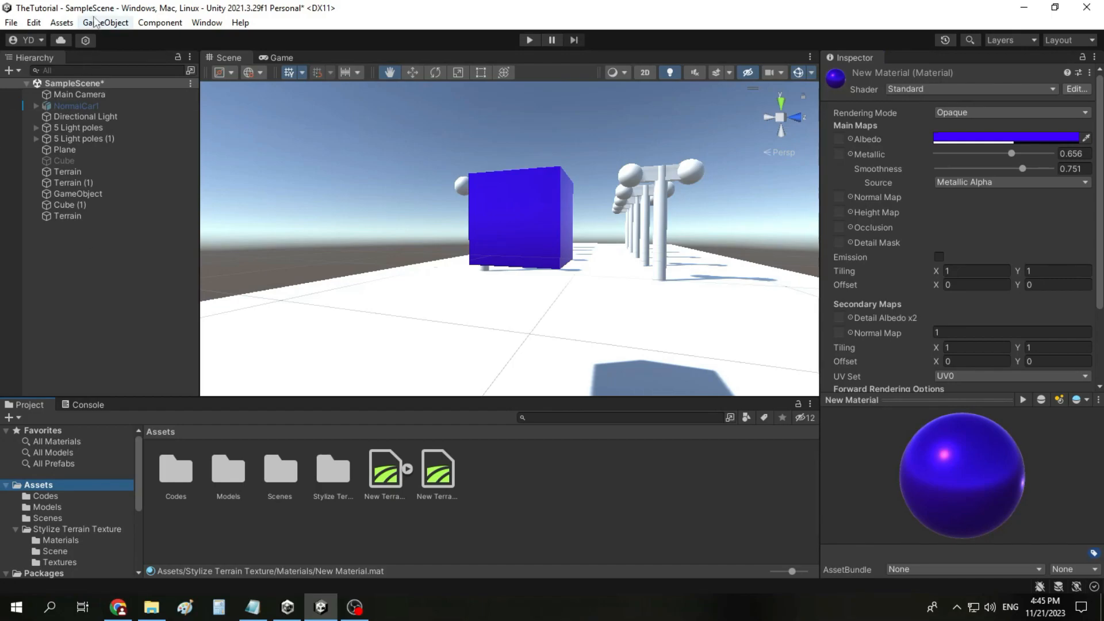
{"action": "left_click", "coordinate": [33, 23]}
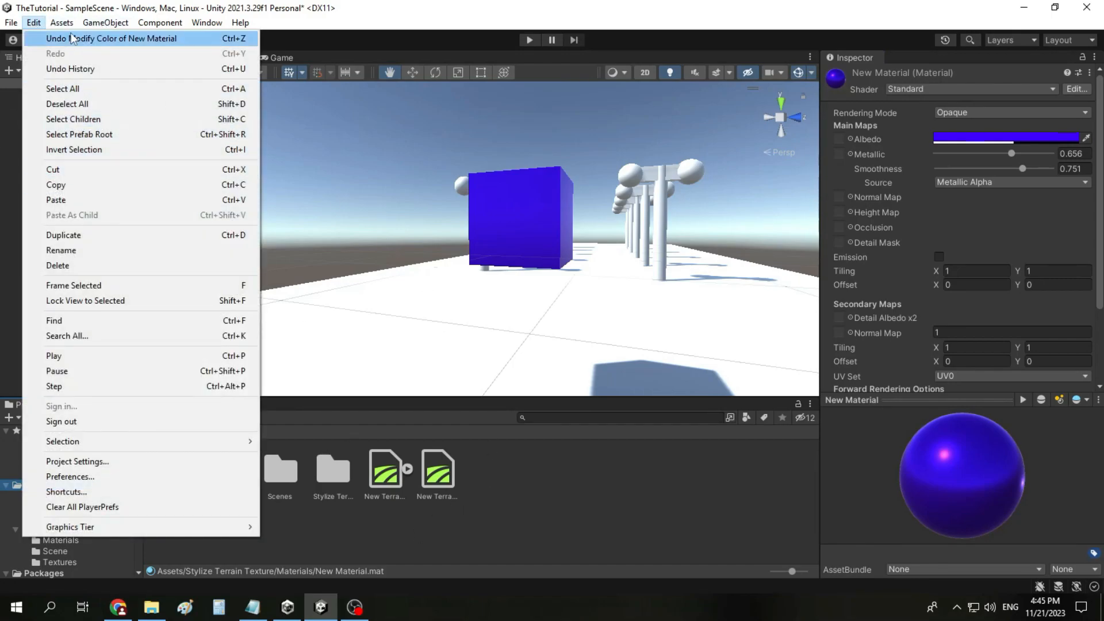
{"action": "mouse_move", "coordinate": [63, 28]}
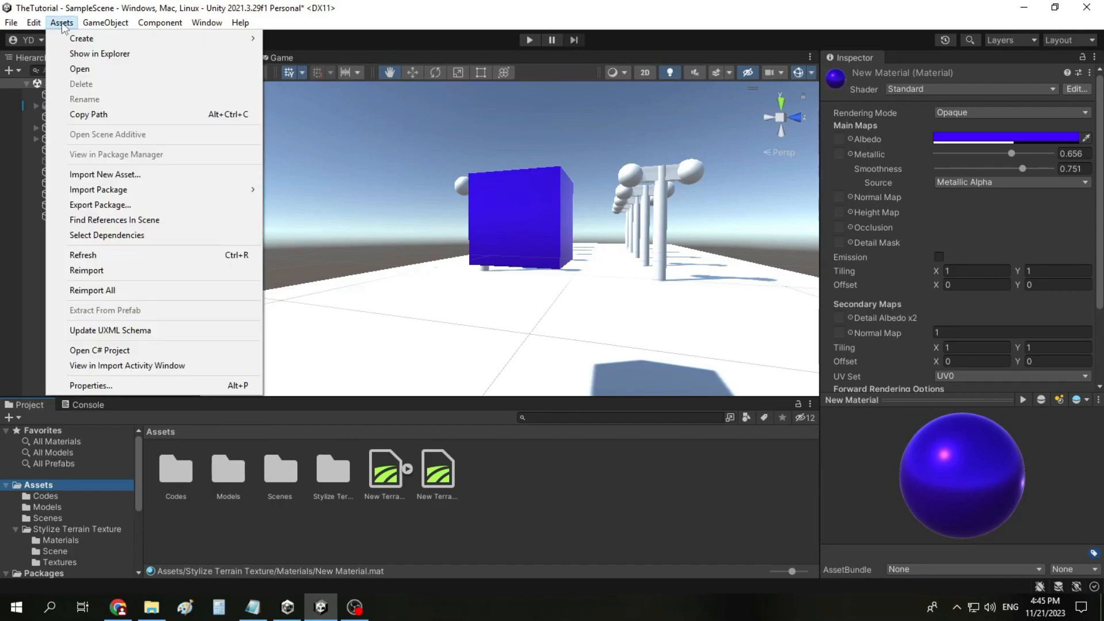
{"action": "mouse_move", "coordinate": [242, 25]}
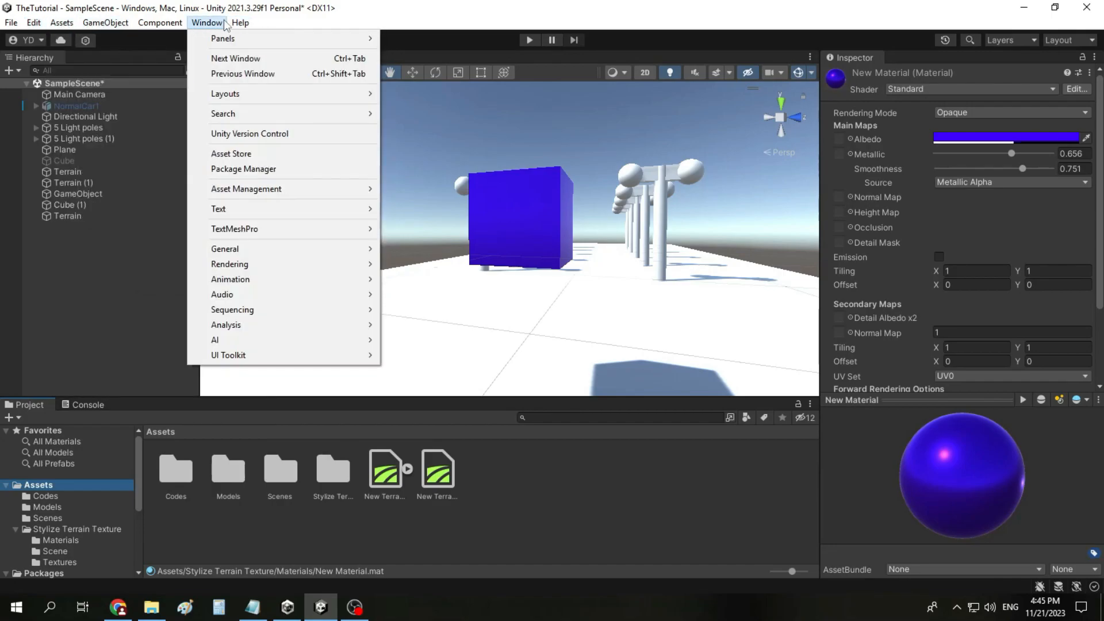
{"action": "left_click", "coordinate": [513, 521]}
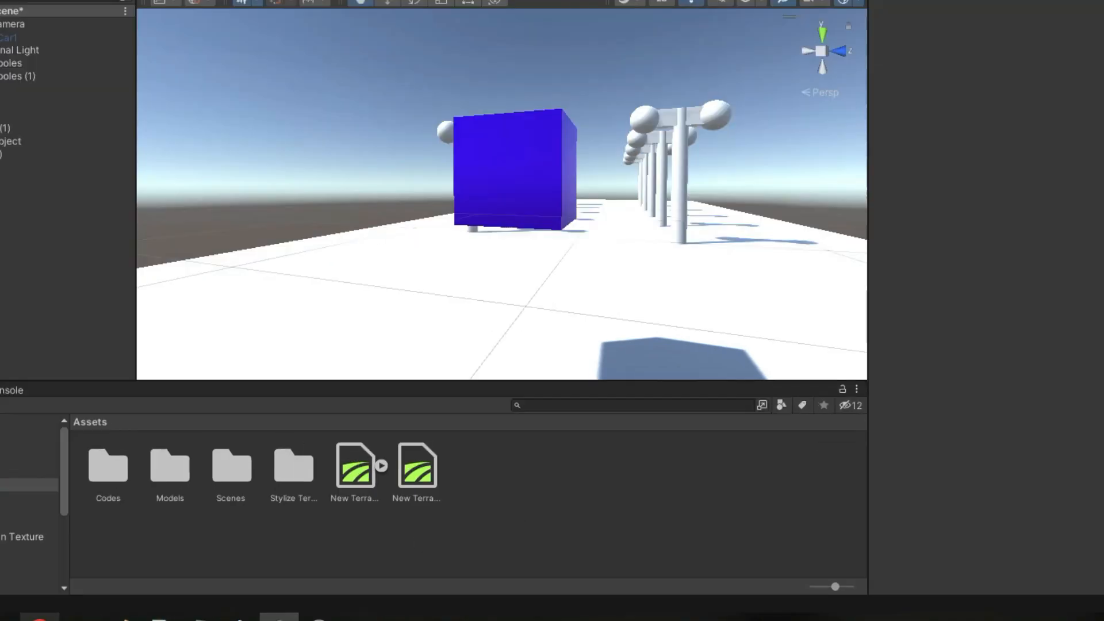
Switch to the web browser and read Unity's manual page on installing the Universal Render Pipeline into an existing project
{"action": "left_click", "coordinate": [40, 618]}
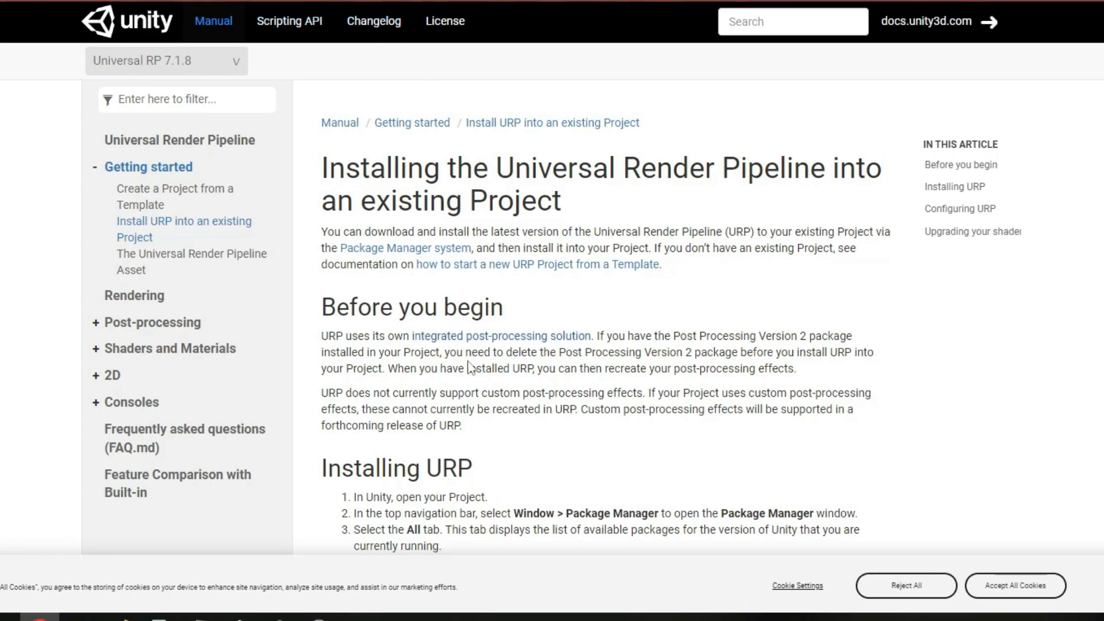
{"action": "scroll", "coordinate": [459, 388], "scroll_direction": "down", "scroll_amount": 1}
{"action": "scroll", "coordinate": [458, 388], "scroll_direction": "down", "scroll_amount": 2}
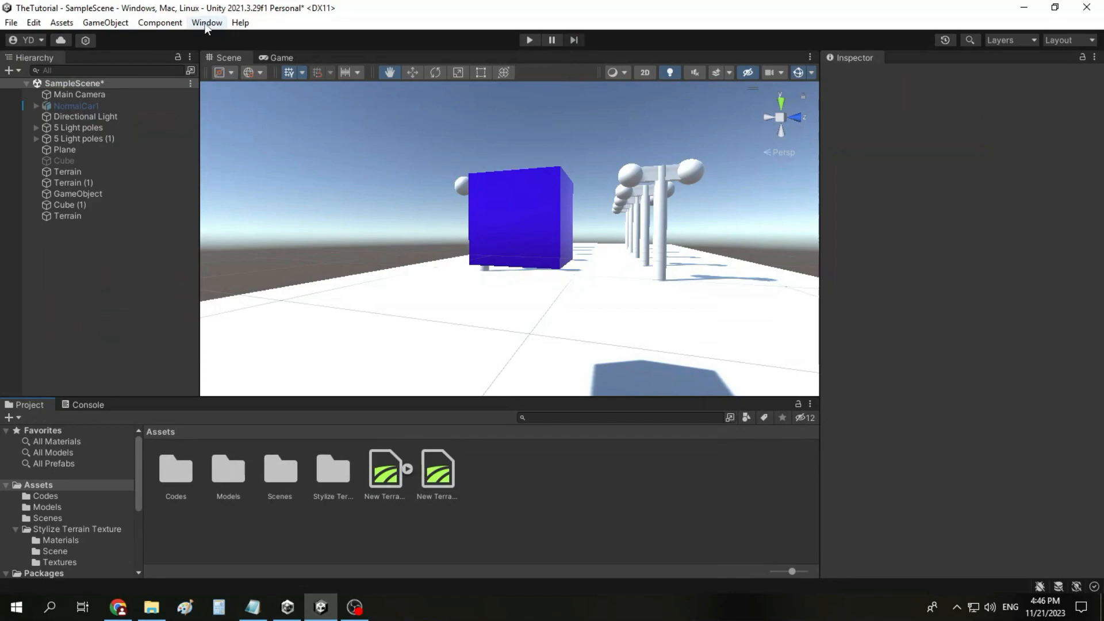
Back in Unity, find the Universal RP 12.1.12 package in the Package Manager's Unity Registry and install it
{"action": "left_click", "coordinate": [206, 23]}
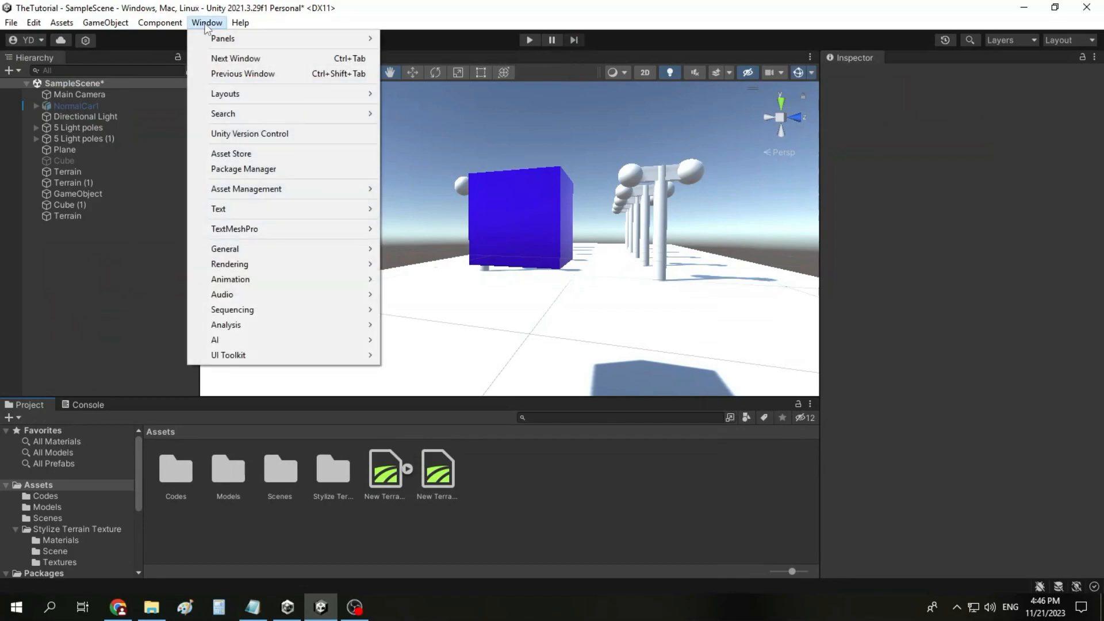
{"action": "left_click", "coordinate": [261, 167]}
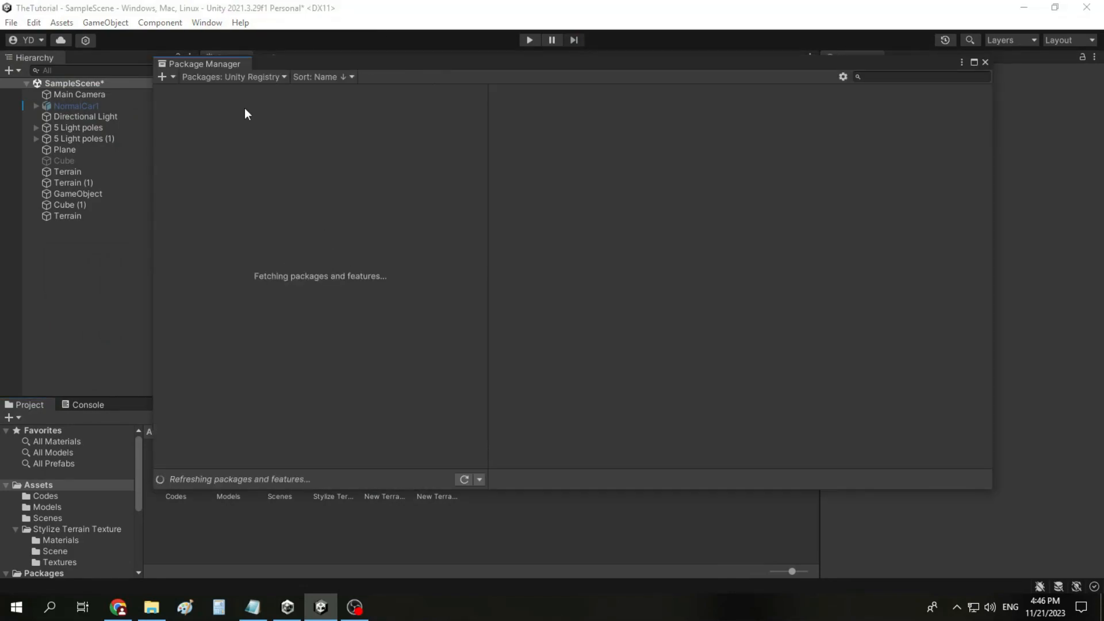
{"action": "scroll", "coordinate": [340, 320], "scroll_direction": "down", "scroll_amount": 4}
{"action": "scroll", "coordinate": [341, 322], "scroll_direction": "down", "scroll_amount": 15}
{"action": "scroll", "coordinate": [342, 322], "scroll_direction": "down", "scroll_amount": 3}
{"action": "scroll", "coordinate": [297, 303], "scroll_direction": "down", "scroll_amount": 2}
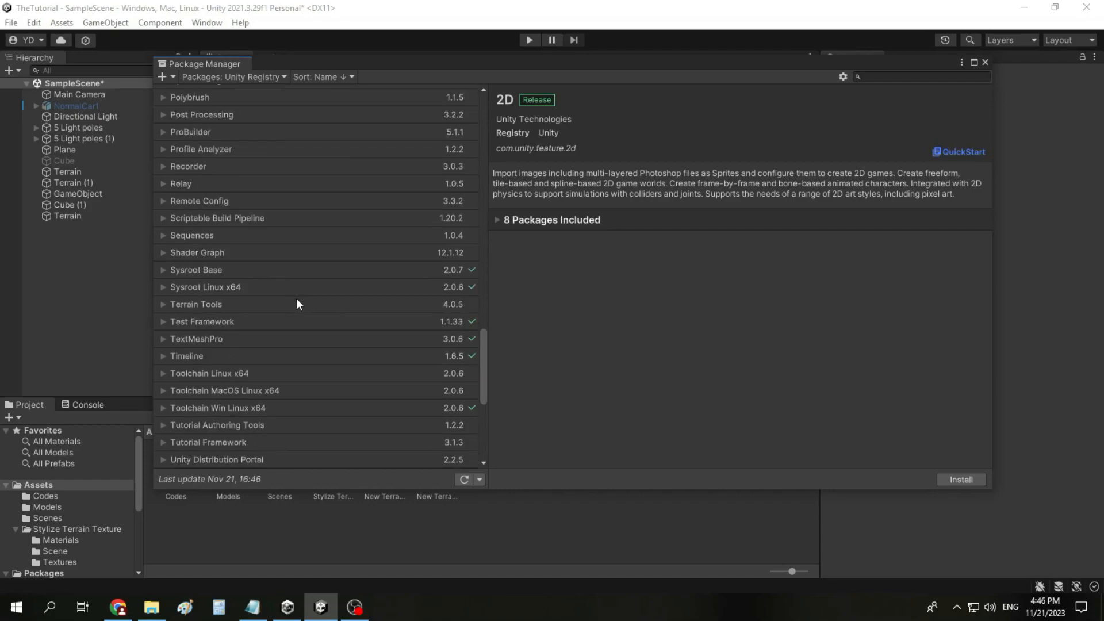
{"action": "scroll", "coordinate": [288, 248], "scroll_direction": "down", "scroll_amount": 3}
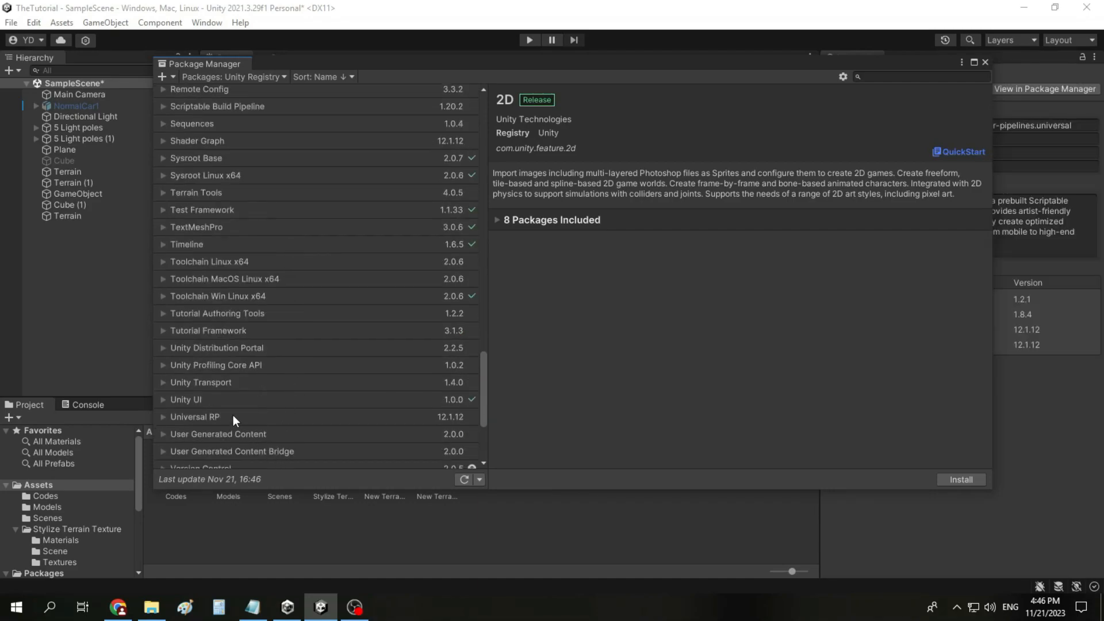
{"action": "left_click", "coordinate": [233, 415]}
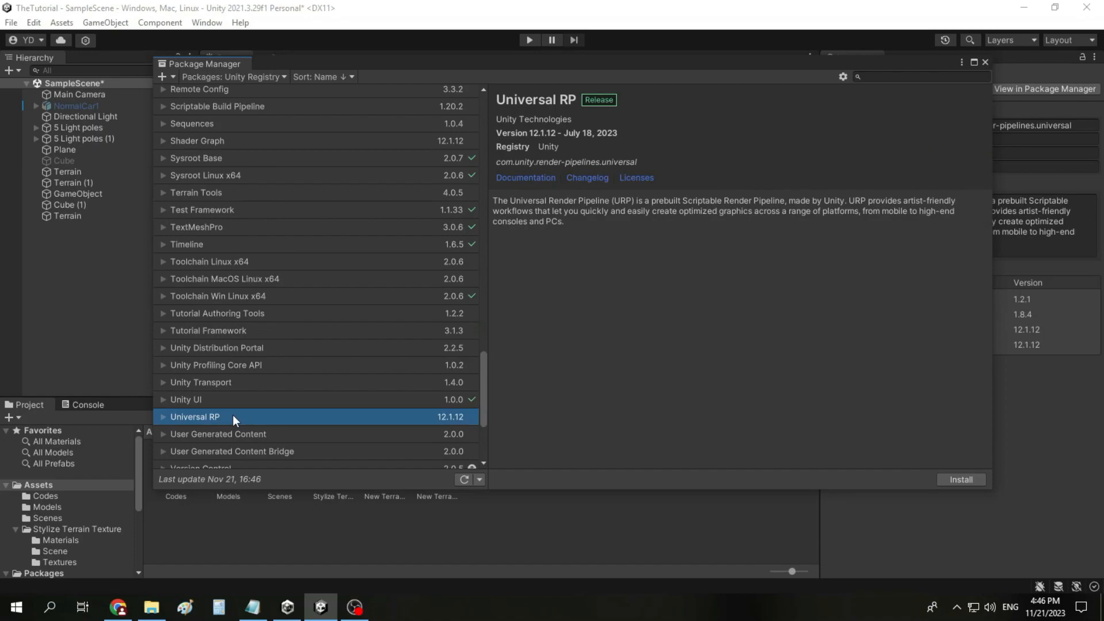
{"action": "left_click", "coordinate": [163, 417]}
{"action": "left_click", "coordinate": [965, 479]}
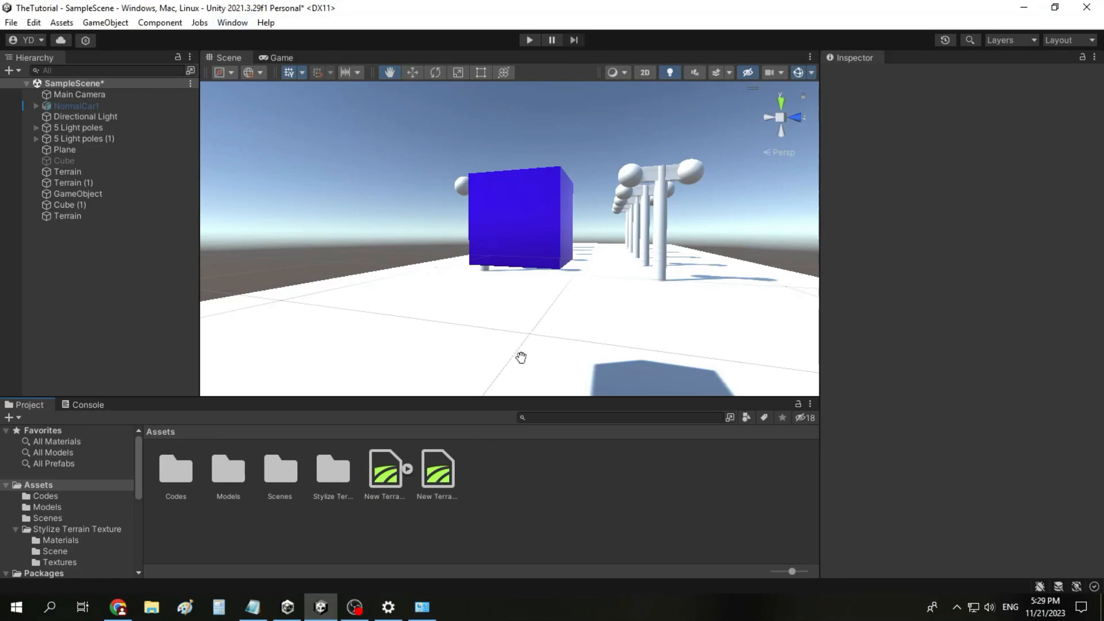
{"action": "right_click", "coordinate": [483, 507]}
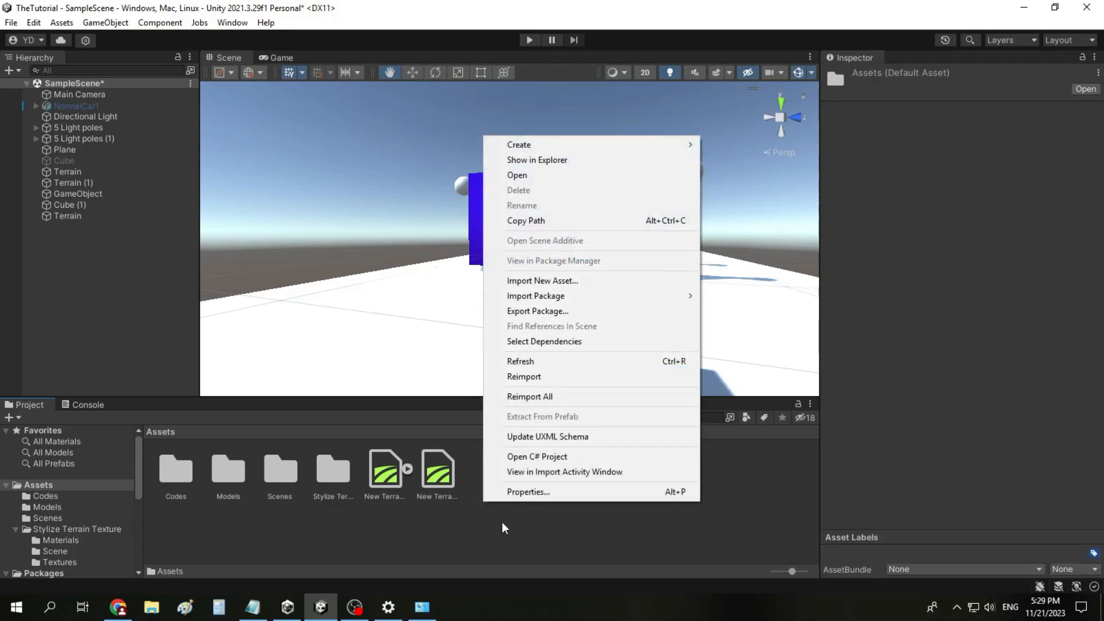
{"action": "mouse_move", "coordinate": [664, 146]}
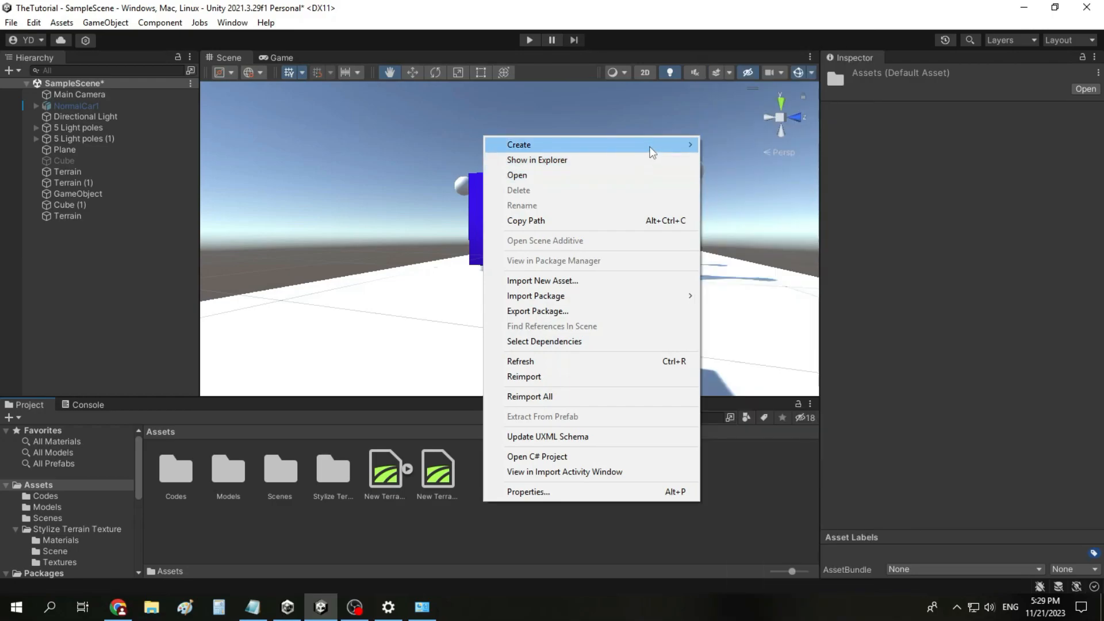
{"action": "left_click", "coordinate": [464, 554]}
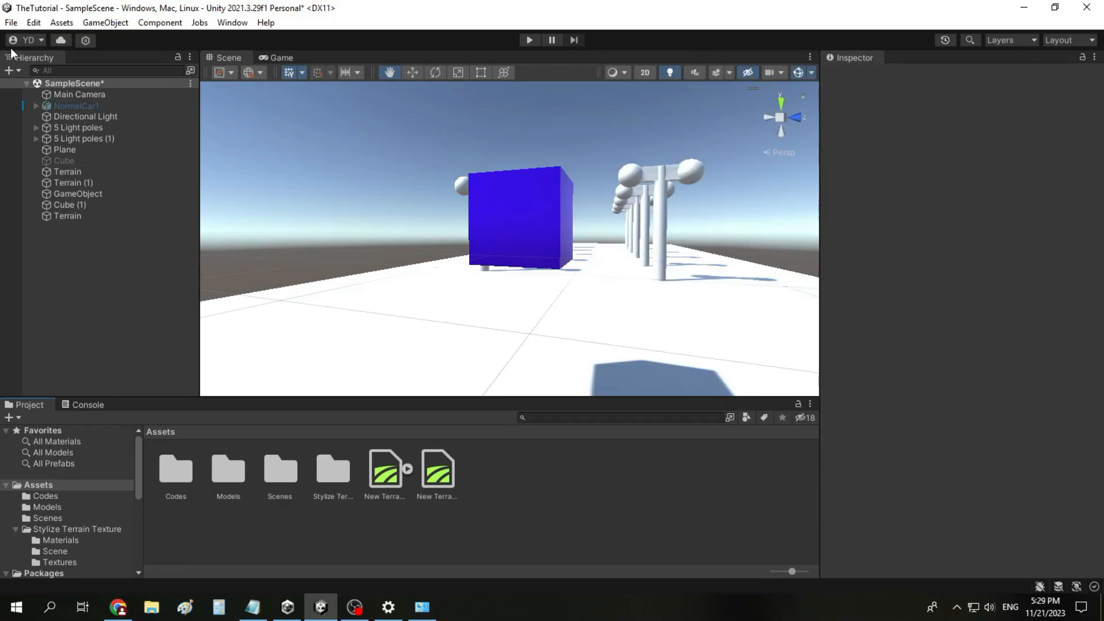
Create a URP Asset (with Universal Renderer) in the Assets folder, name it "new urp", and check the generated assets
{"action": "left_click", "coordinate": [62, 22]}
{"action": "mouse_move", "coordinate": [97, 33]}
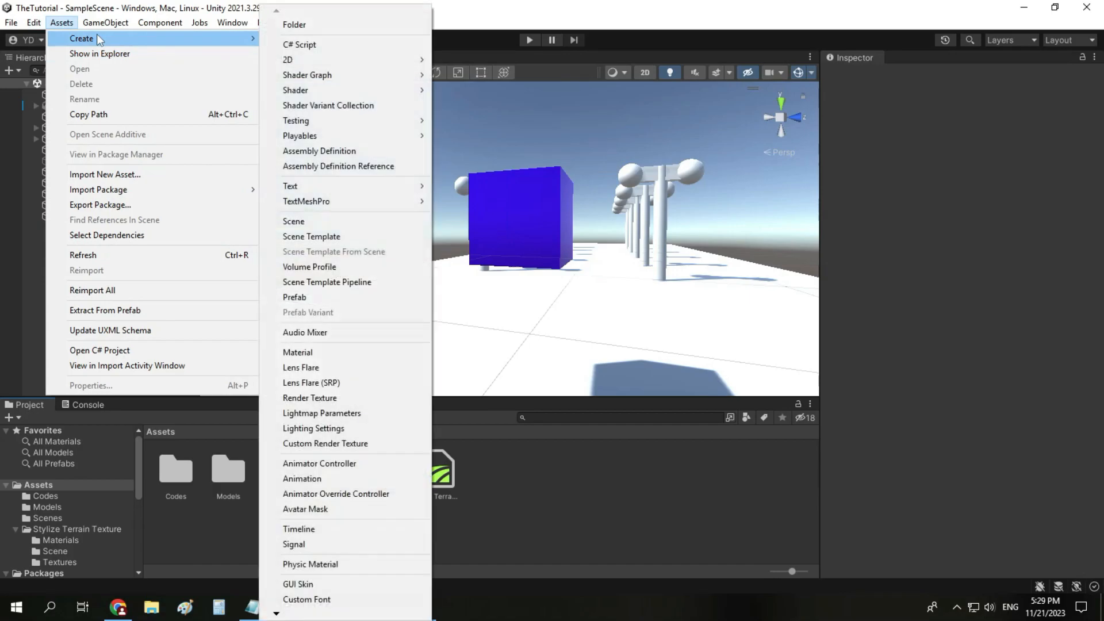
{"action": "mouse_move", "coordinate": [291, 615]}
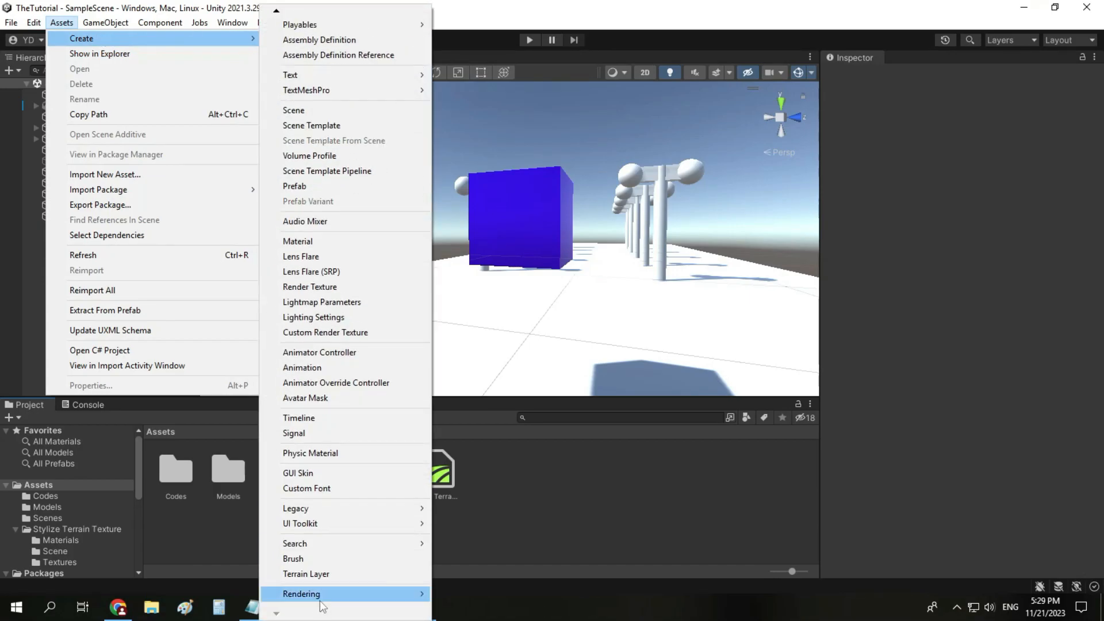
{"action": "mouse_move", "coordinate": [322, 604]}
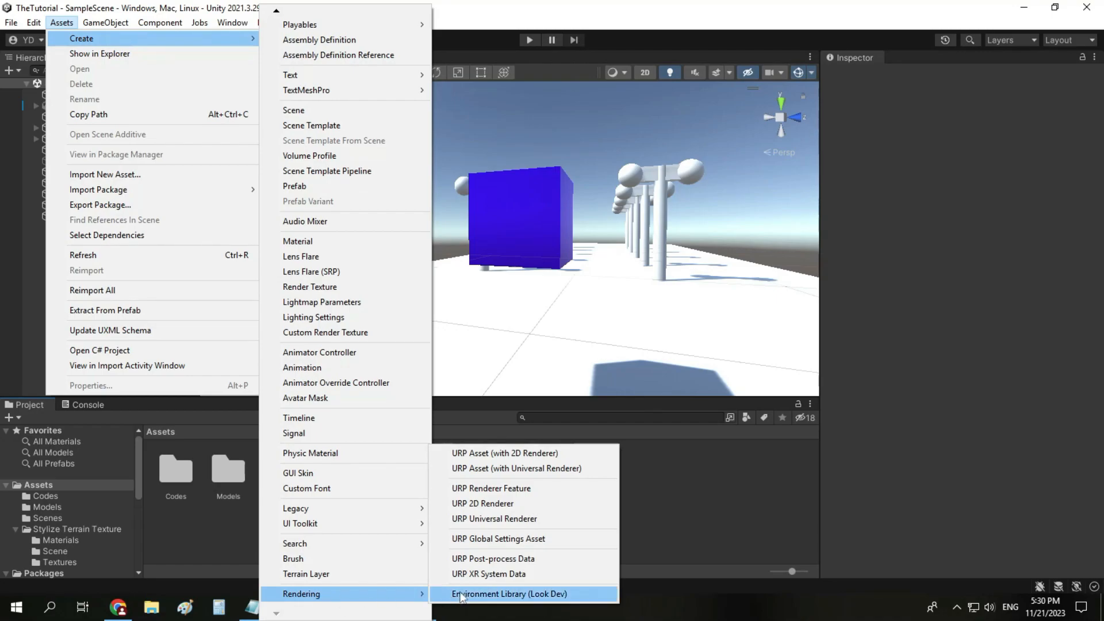
{"action": "left_click", "coordinate": [591, 469]}
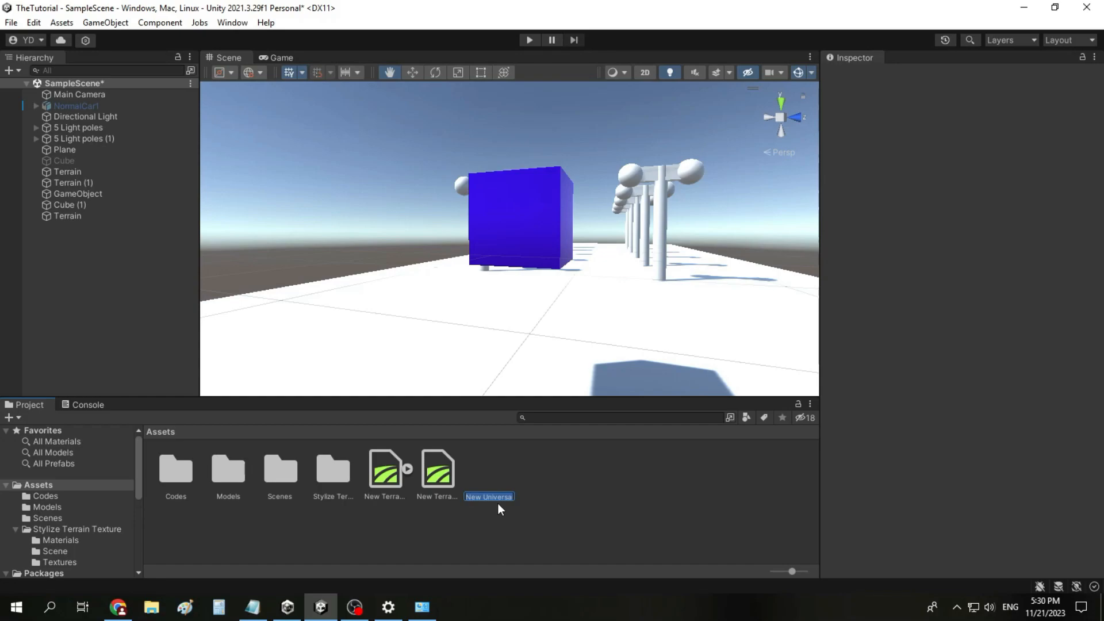
{"action": "key", "text": "BackSpace"}
{"action": "key", "text": "alt+shift"}
{"action": "key", "text": "alt+shift"}
{"action": "type", "text": "new urp"}
{"action": "key", "text": "Return"}
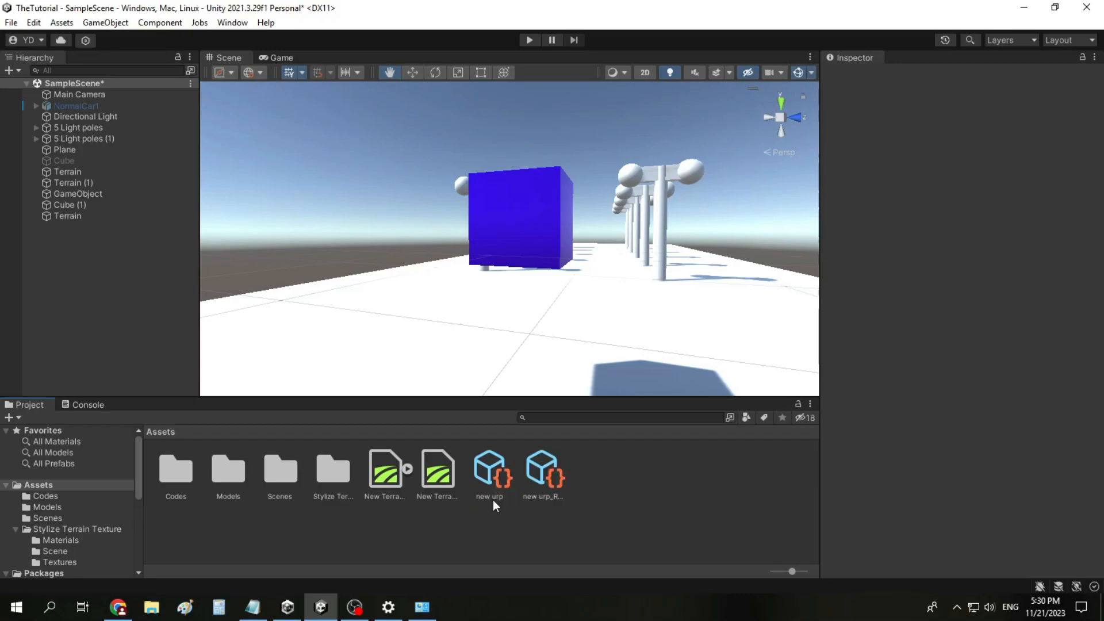
{"action": "left_click", "coordinate": [549, 458]}
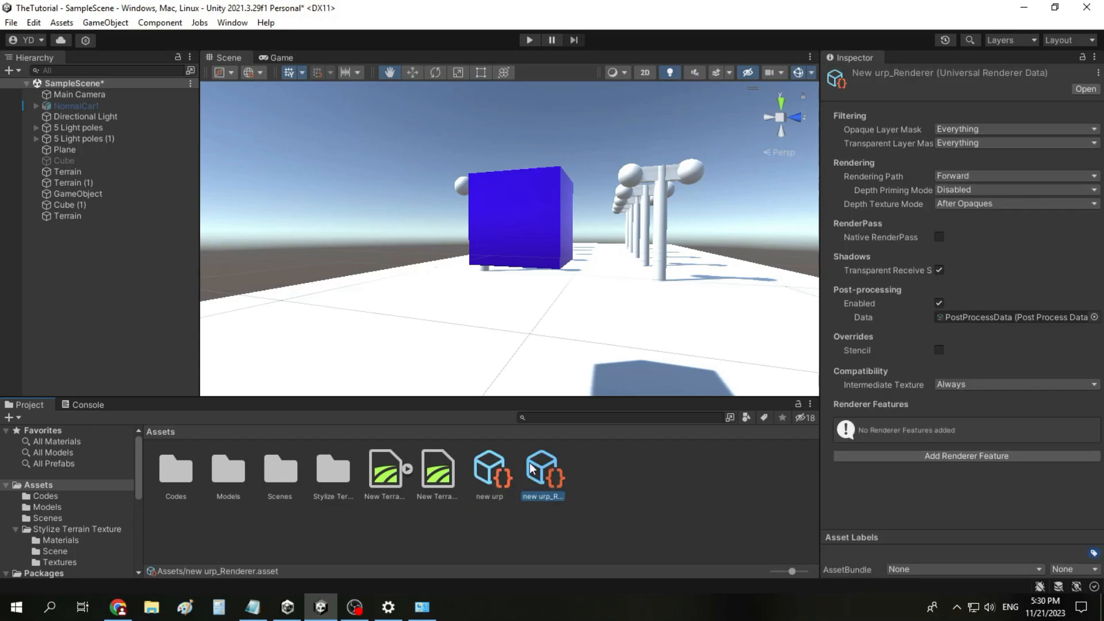
{"action": "left_click", "coordinate": [506, 467]}
{"action": "left_click", "coordinate": [517, 510]}
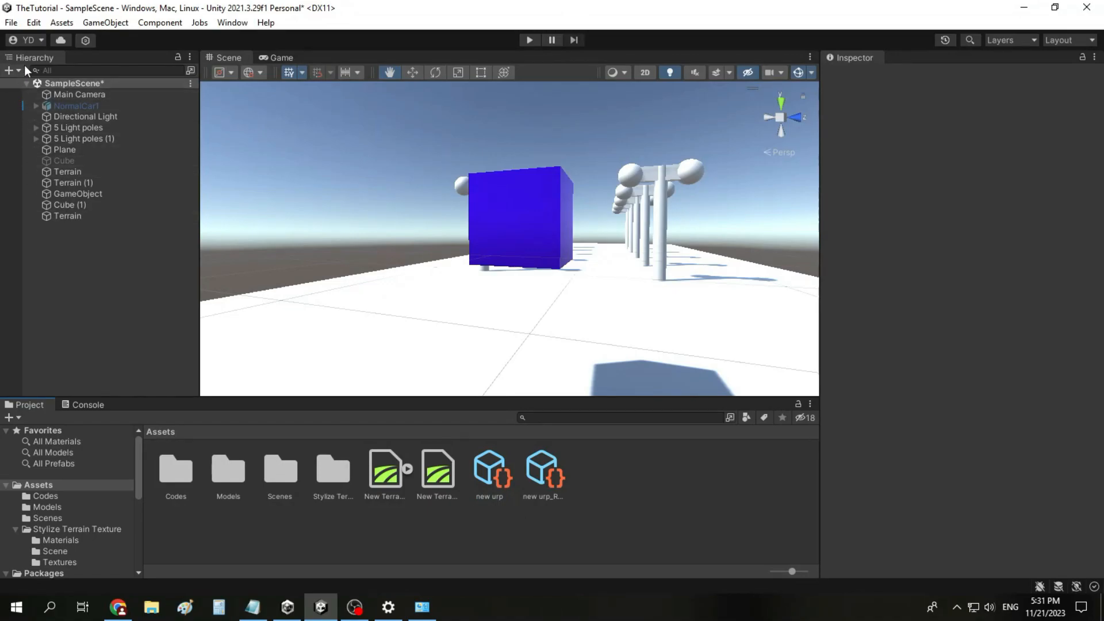
In the project's Graphics settings, assign new urp as the Scriptable Render Pipeline asset and accept the pipeline change
{"action": "left_click", "coordinate": [38, 28]}
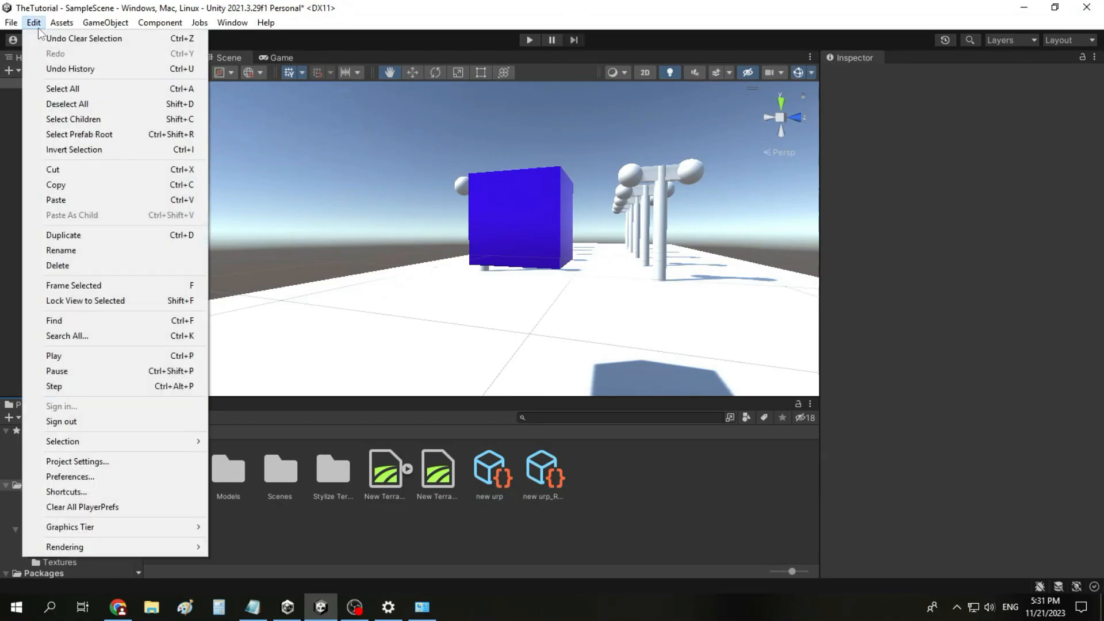
{"action": "left_click", "coordinate": [172, 466]}
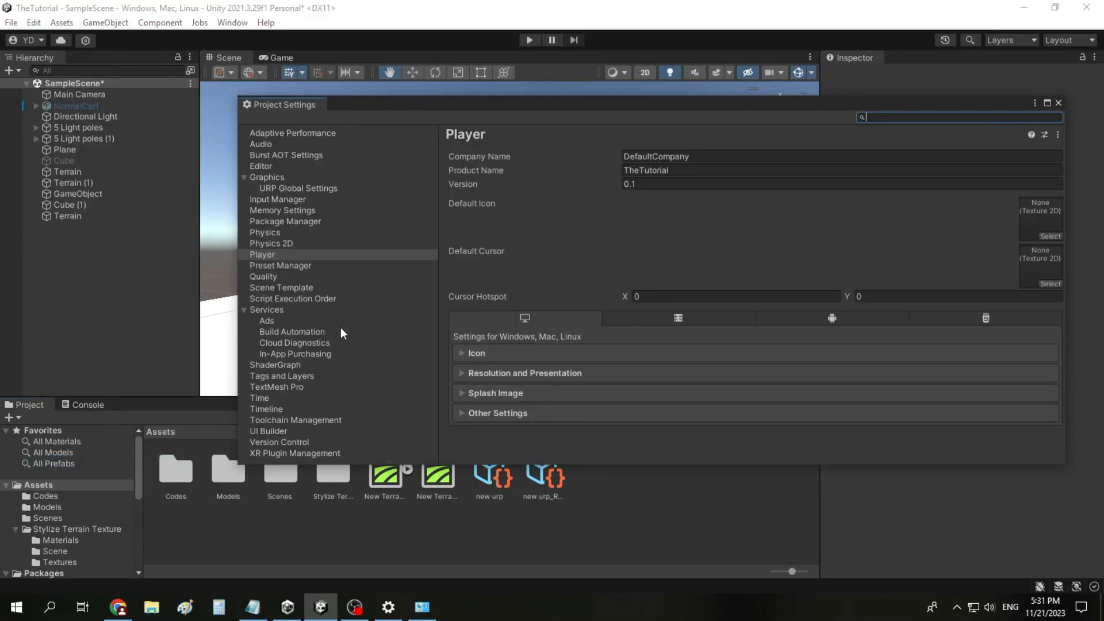
{"action": "left_click", "coordinate": [302, 177]}
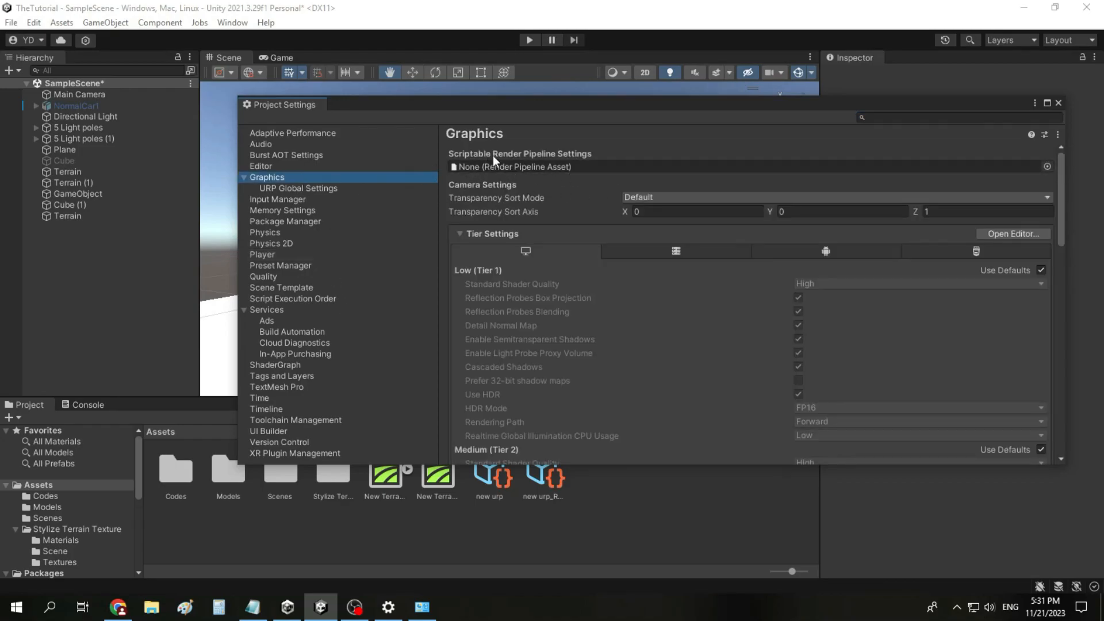
{"action": "left_click", "coordinate": [1047, 166]}
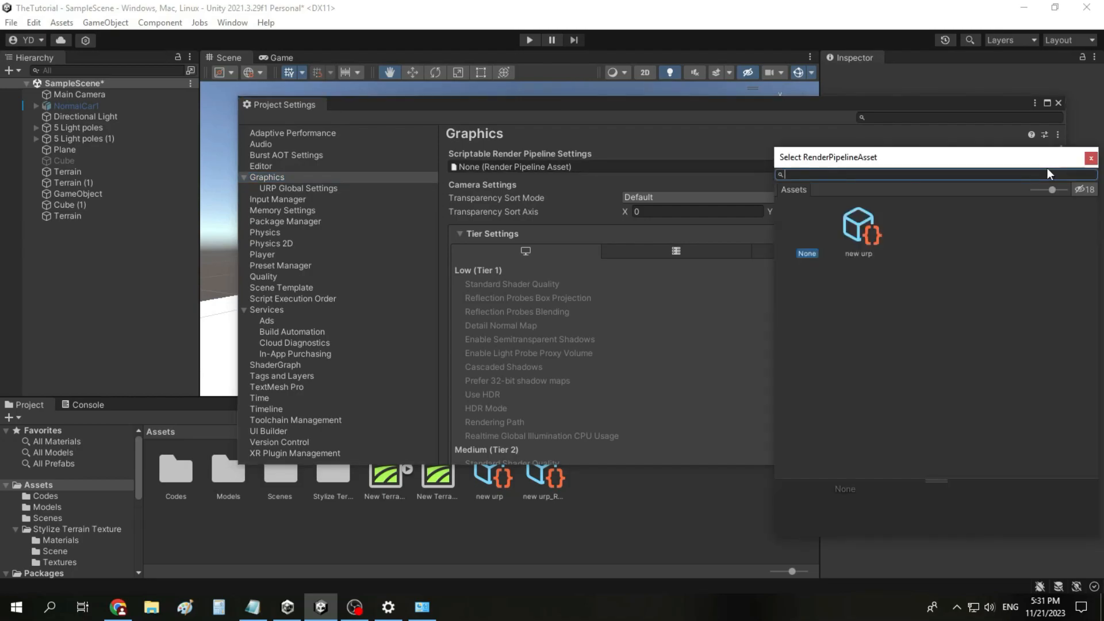
{"action": "left_click", "coordinate": [861, 240]}
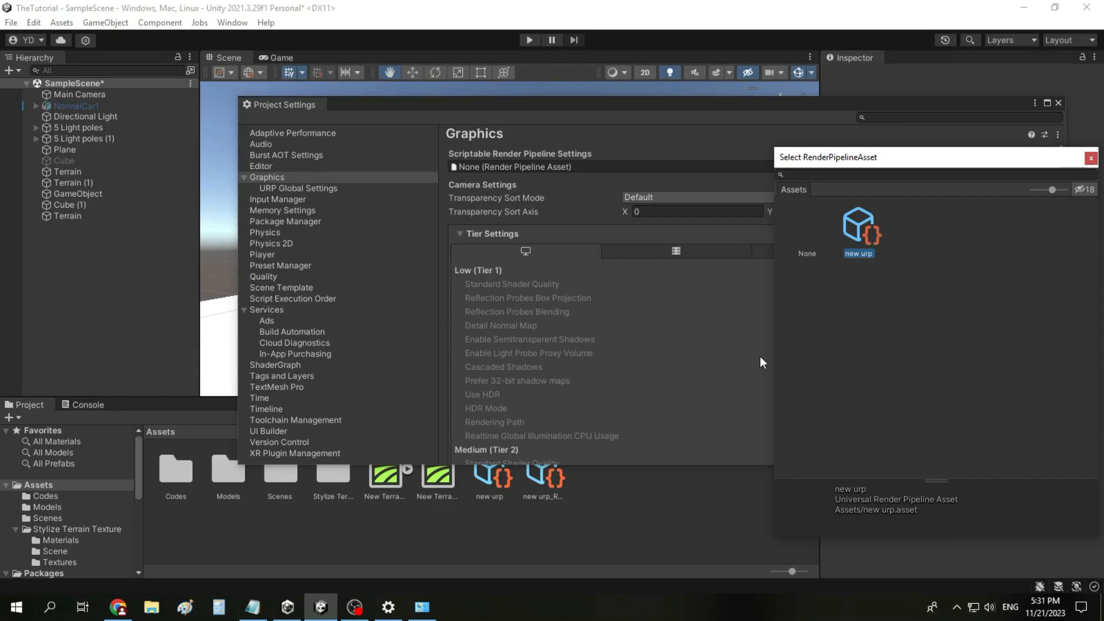
{"action": "double_click", "coordinate": [858, 233]}
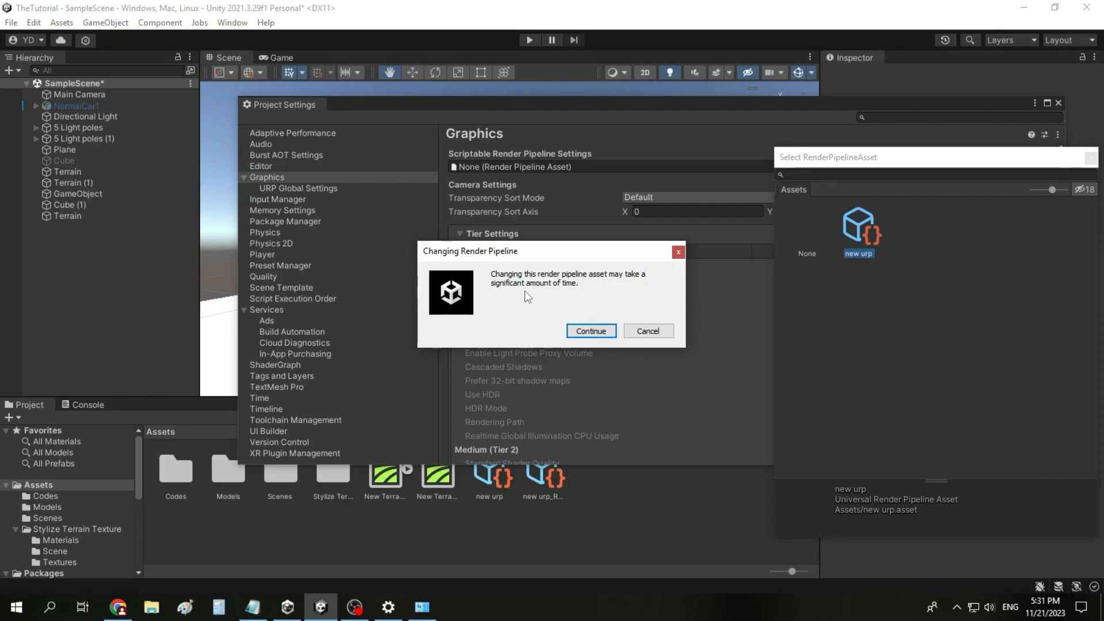
{"action": "left_click", "coordinate": [576, 338]}
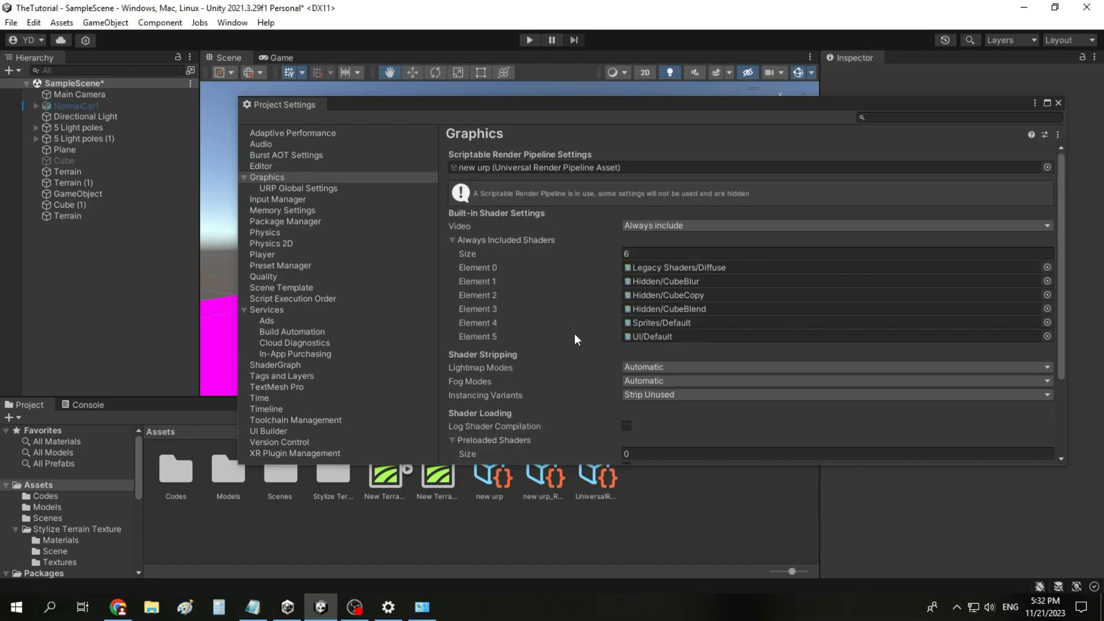
{"action": "left_click", "coordinate": [626, 493]}
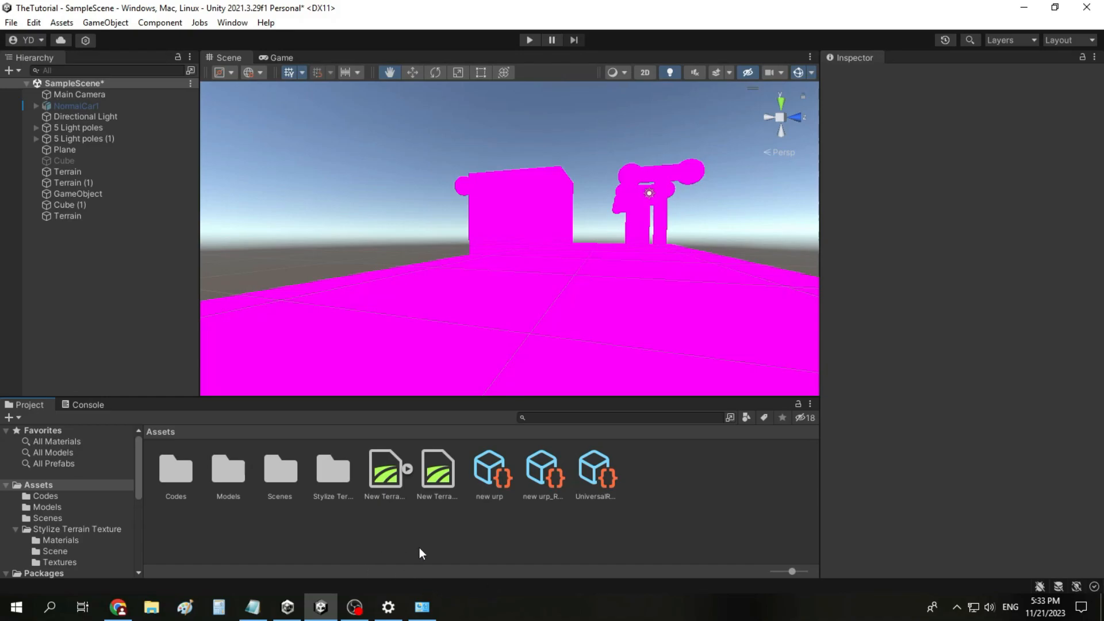
Create a folder named "Materials" in the Assets folder and open it
{"action": "right_click", "coordinate": [384, 543]}
{"action": "mouse_move", "coordinate": [554, 184]}
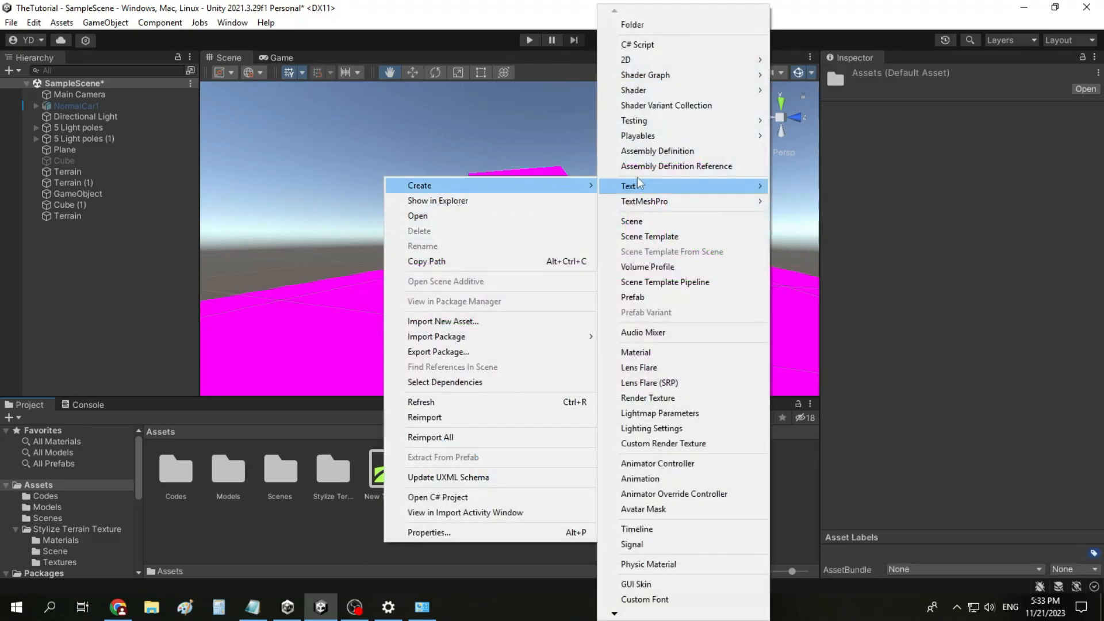
{"action": "left_click", "coordinate": [698, 29]}
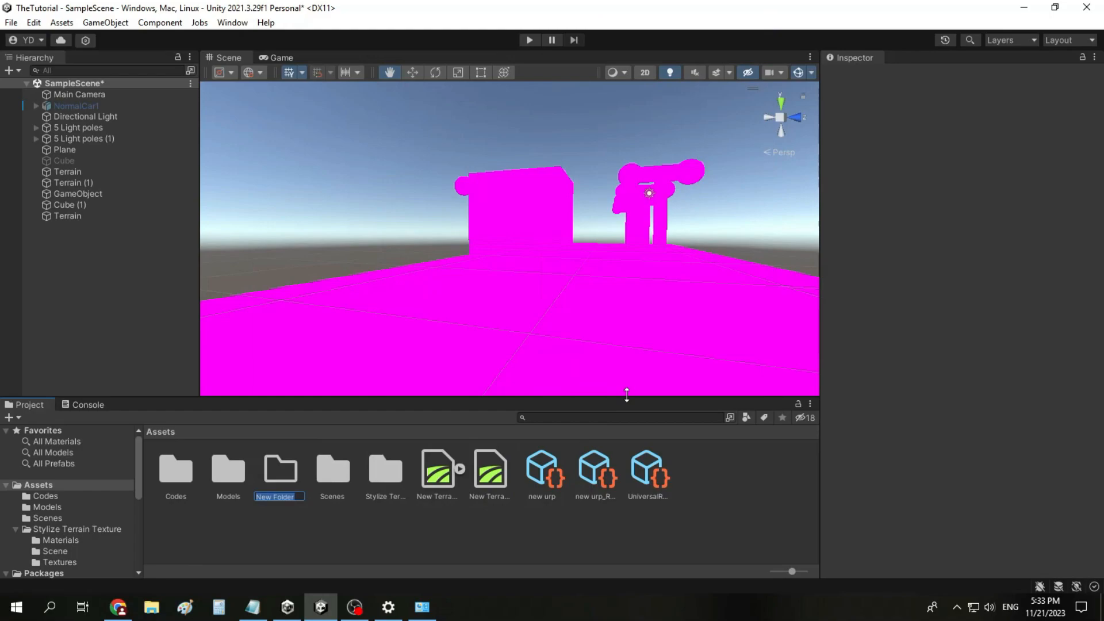
{"action": "type", "text": "Materials"}
{"action": "key", "text": "Return"}
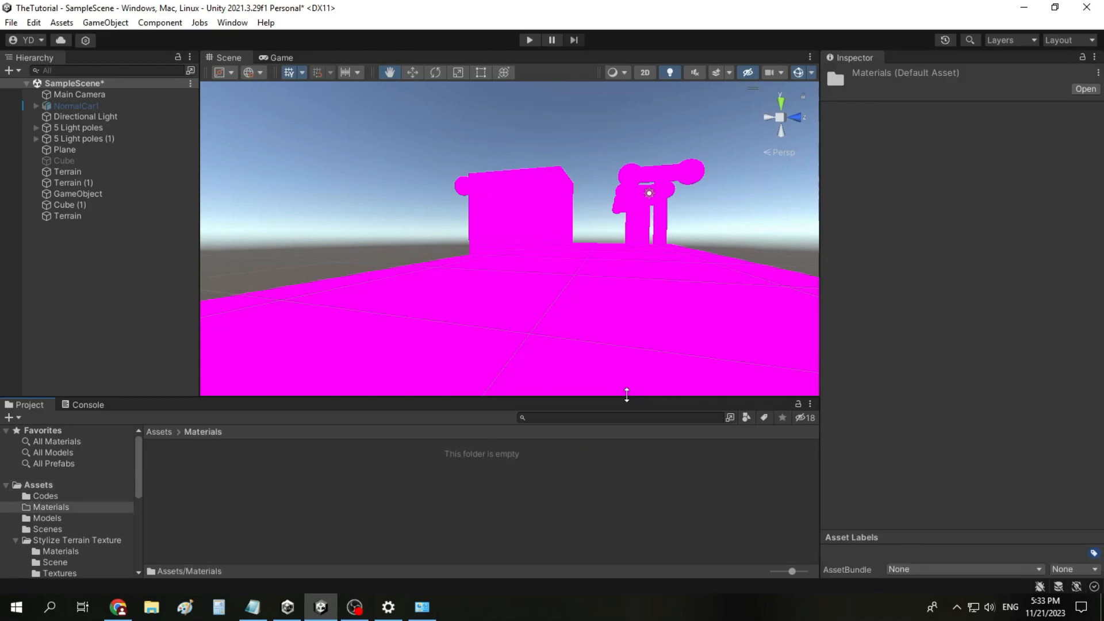
Create a new material with the default name inside the Materials folder
{"action": "right_click", "coordinate": [274, 506]}
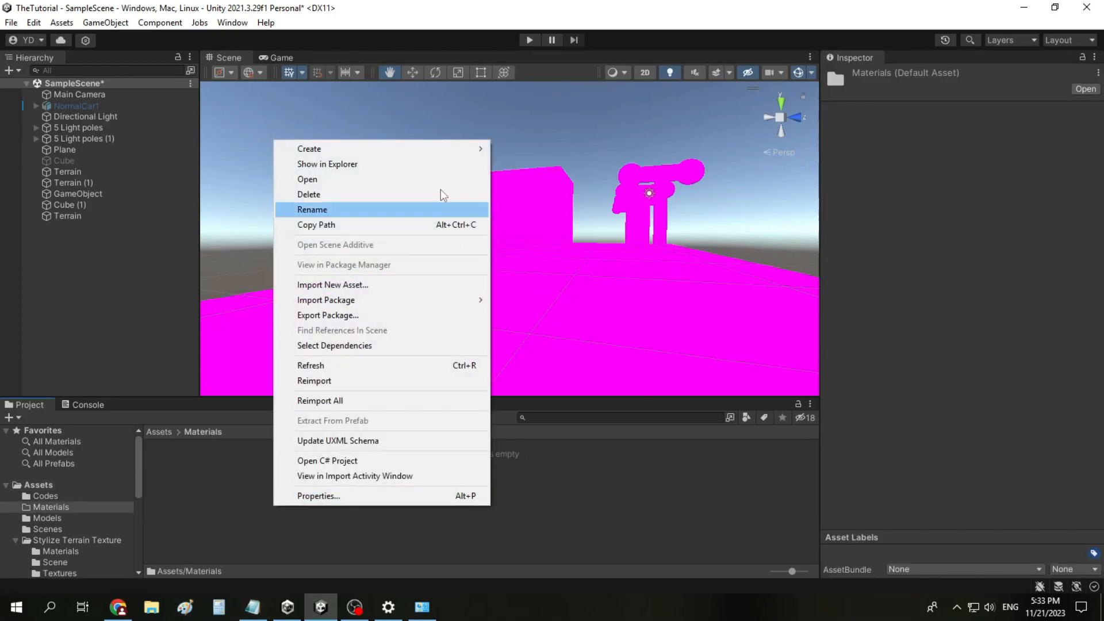
{"action": "mouse_move", "coordinate": [465, 150]}
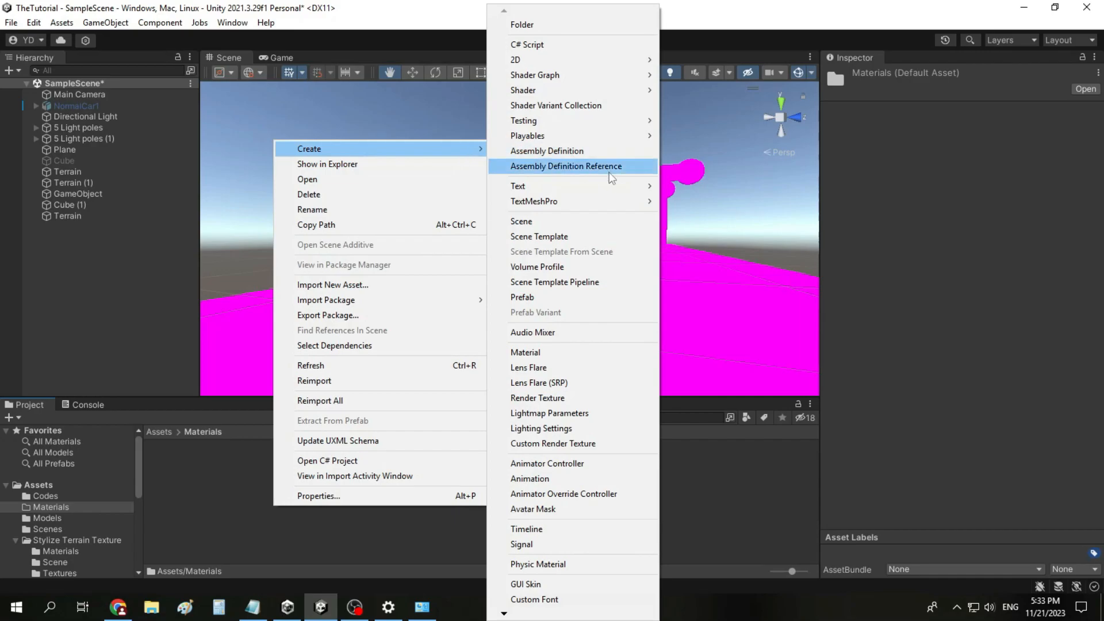
{"action": "left_click", "coordinate": [552, 352]}
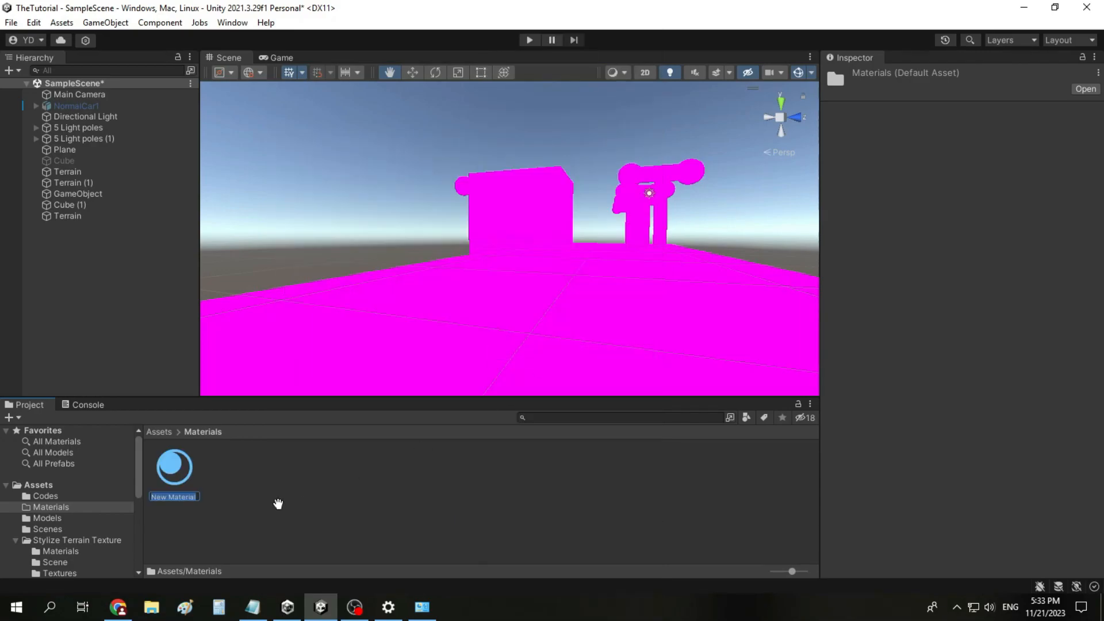
{"action": "left_click", "coordinate": [480, 485]}
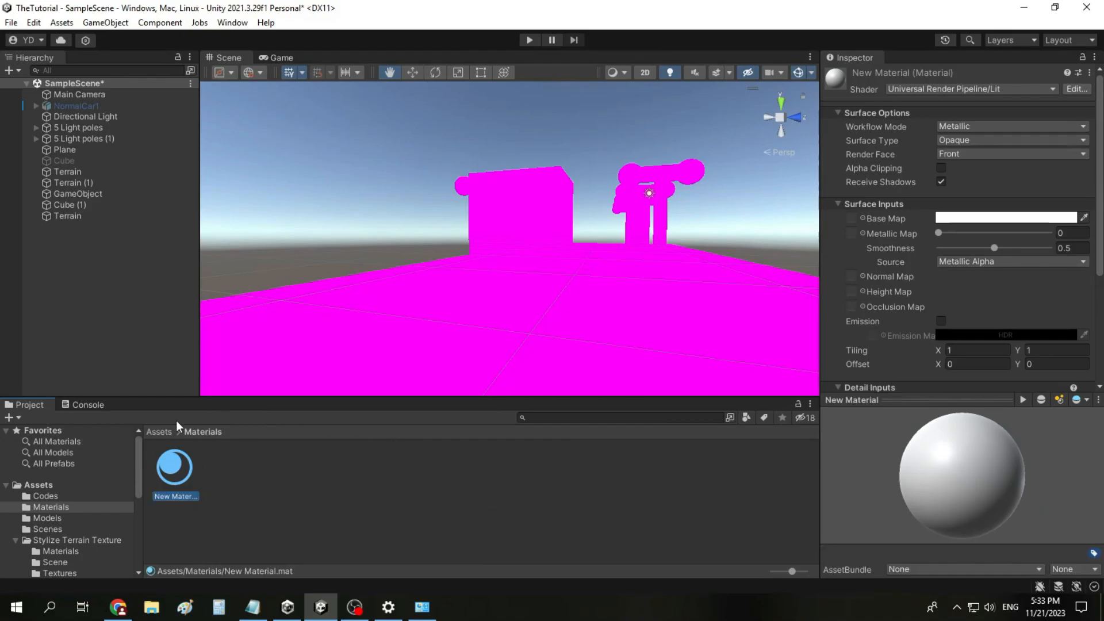
Look over the new material's settings and apply it to the ground plane and the large cube in the scene
{"action": "scroll", "coordinate": [968, 330], "scroll_direction": "down", "scroll_amount": 2}
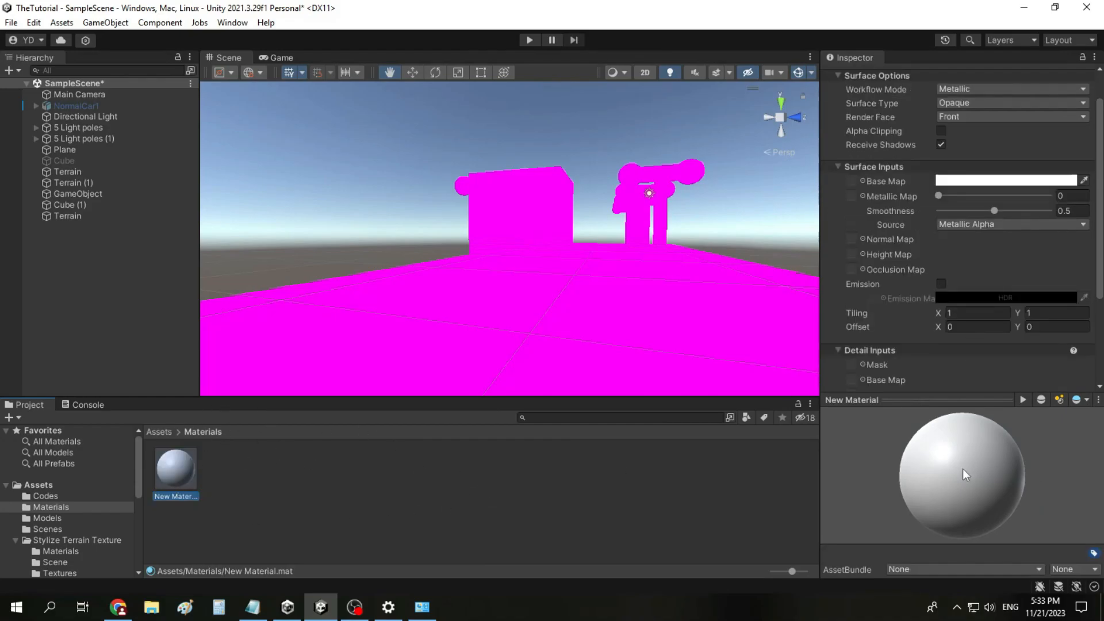
{"action": "scroll", "coordinate": [862, 333], "scroll_direction": "down", "scroll_amount": 3}
{"action": "scroll", "coordinate": [946, 332], "scroll_direction": "up", "scroll_amount": 5}
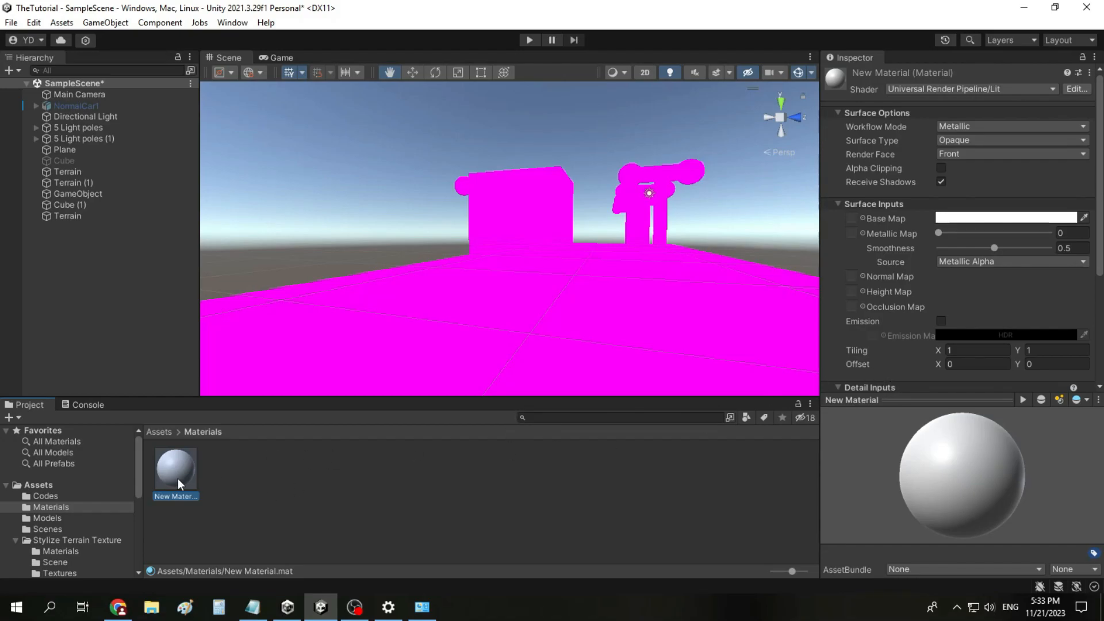
{"action": "left_click_drag", "start_coordinate": [177, 478], "coordinate": [416, 353]}
{"action": "left_click_drag", "start_coordinate": [479, 333], "coordinate": [530, 215]}
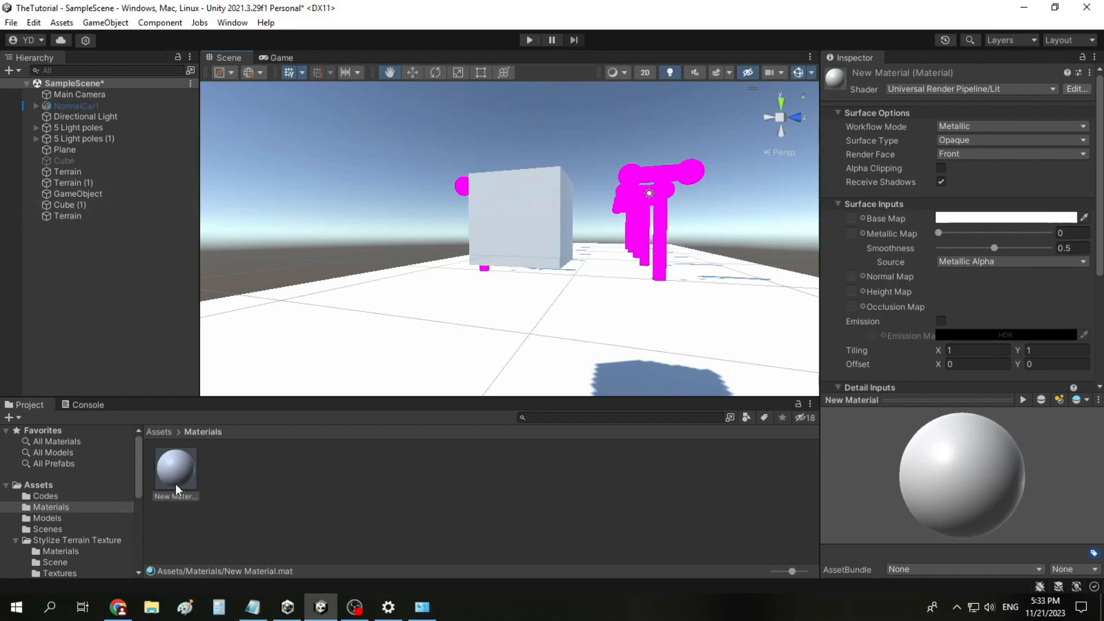
Set Element 0 of the Mesh Renderer materials to New Material on Light pole 1 of the 5 Light poles group
{"action": "left_click", "coordinate": [36, 127]}
{"action": "left_click", "coordinate": [79, 141]}
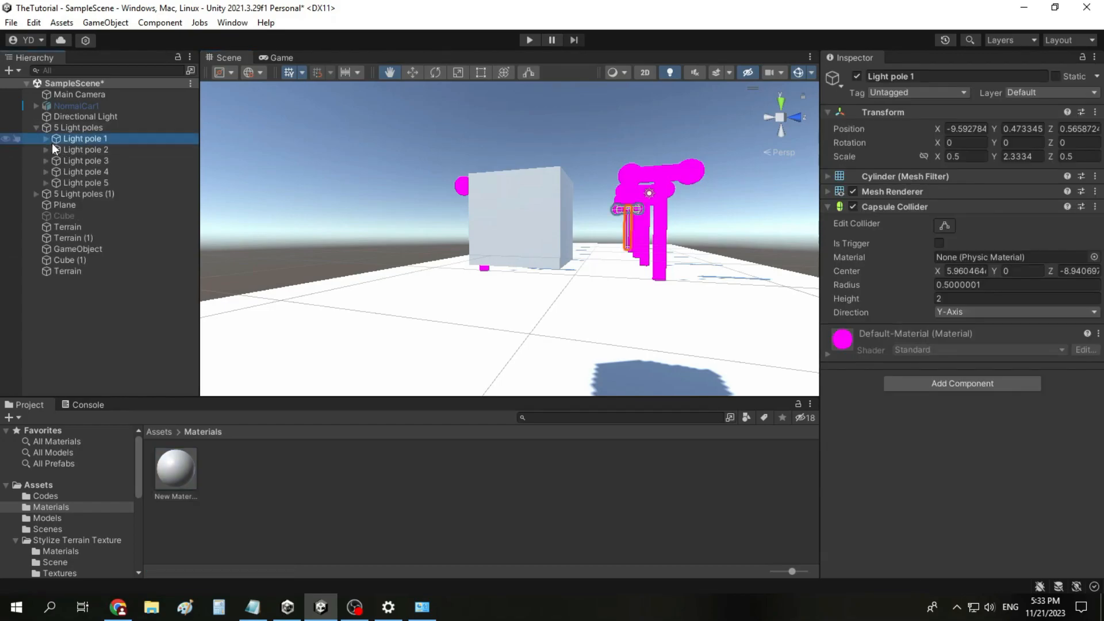
{"action": "left_click", "coordinate": [827, 192]}
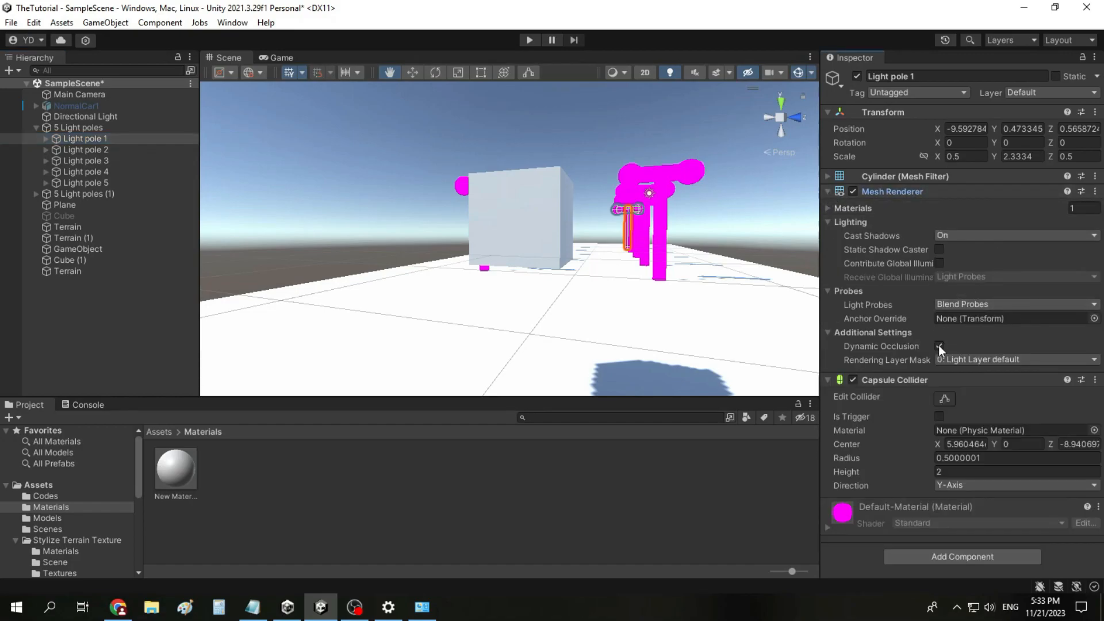
{"action": "left_click", "coordinate": [837, 208]}
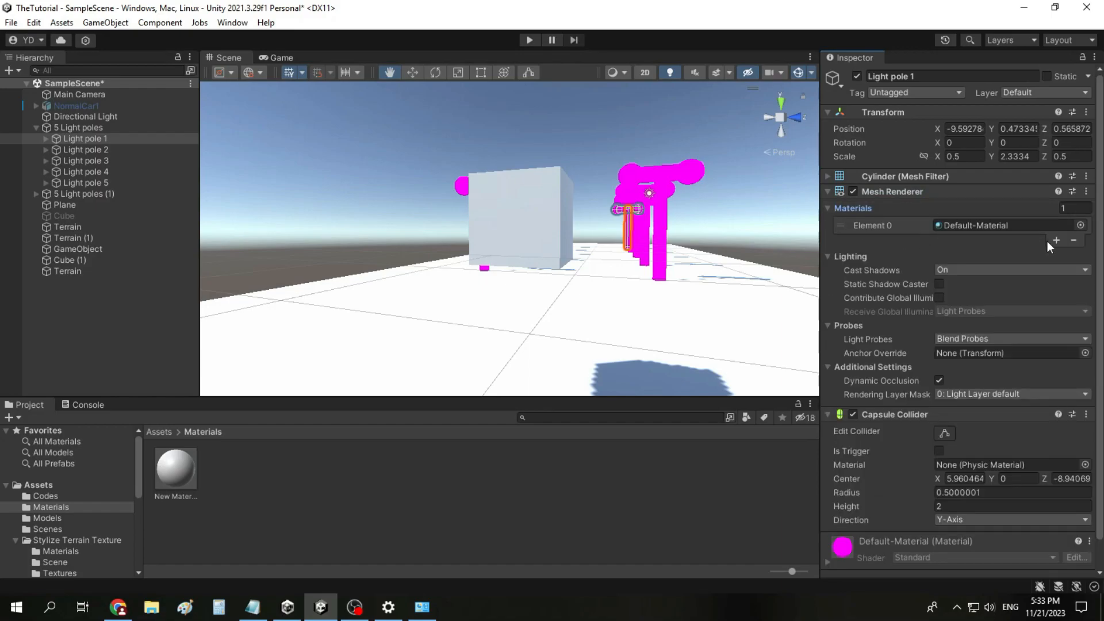
{"action": "left_click", "coordinate": [1080, 225]}
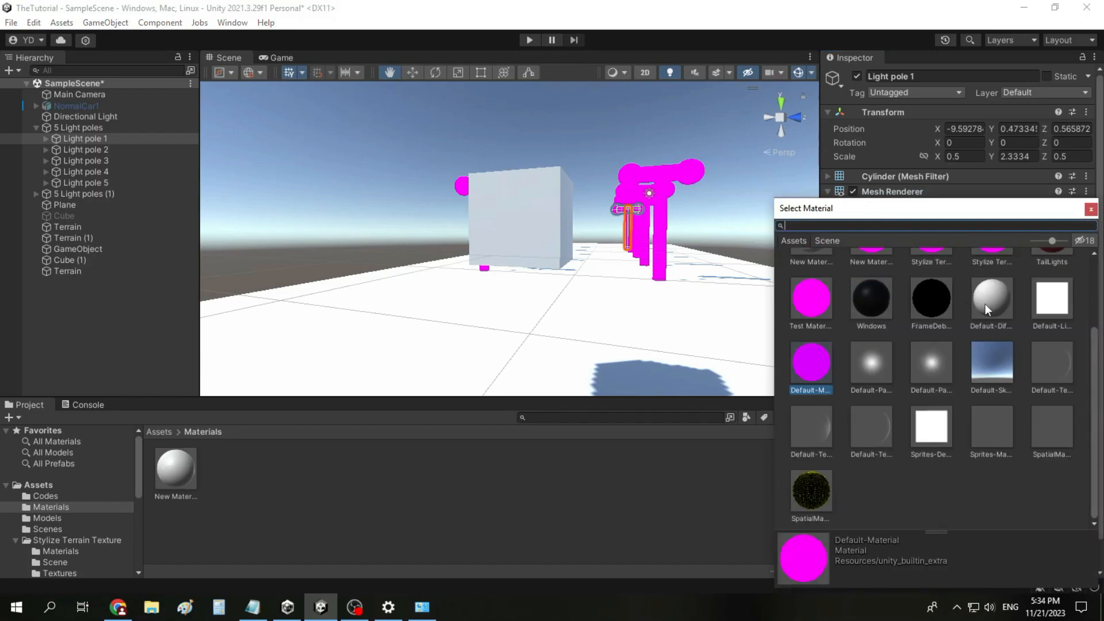
{"action": "scroll", "coordinate": [1027, 387], "scroll_direction": "up", "scroll_amount": 3}
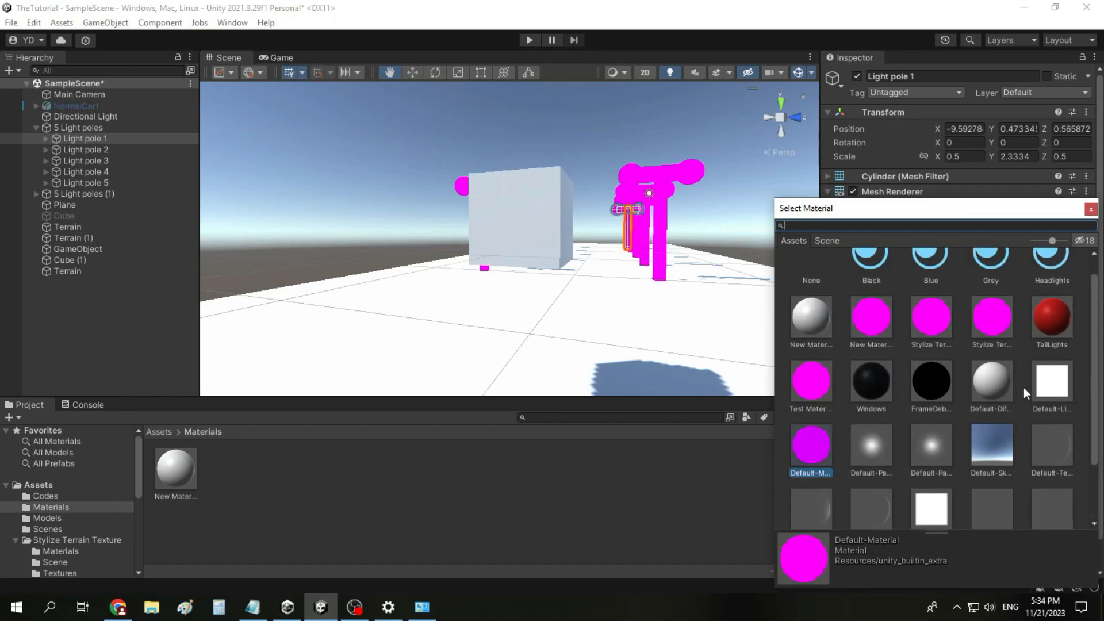
{"action": "left_click", "coordinate": [831, 364]}
{"action": "double_click", "coordinate": [805, 352]}
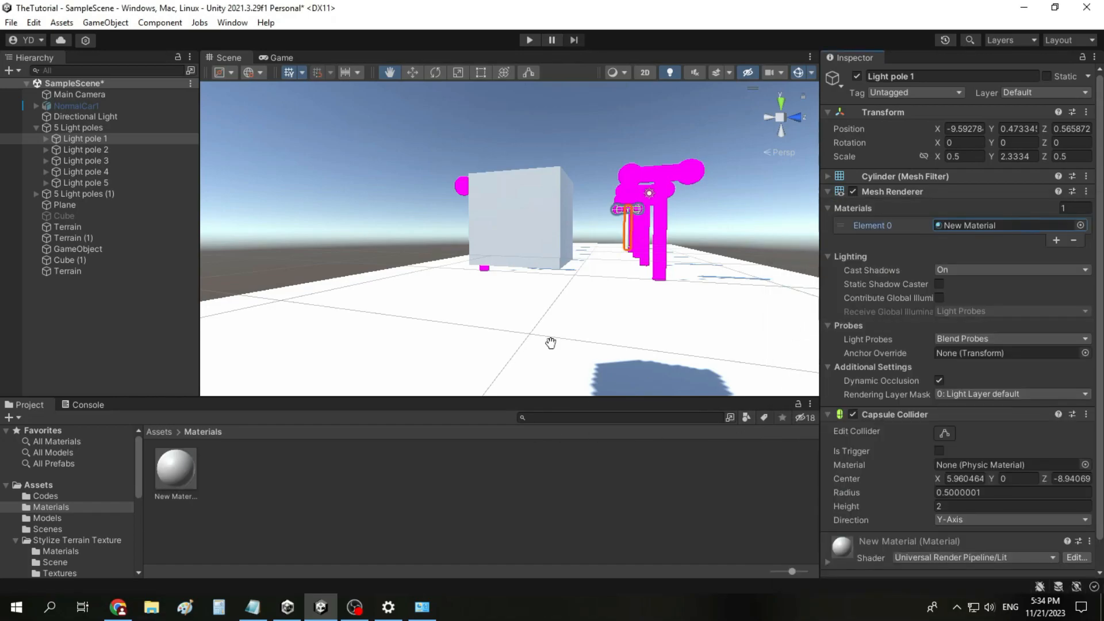
Expand the 5 Light poles (1) group and select its Light poles 1 to 5 together
{"action": "left_click_drag", "start_coordinate": [744, 229], "coordinate": [664, 239]}
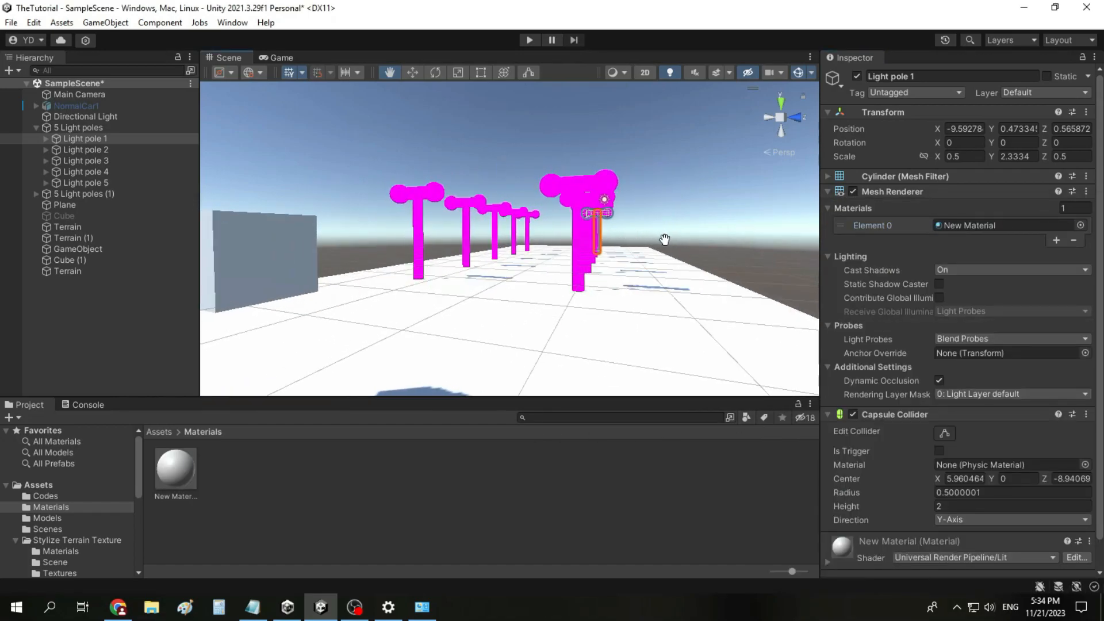
{"action": "left_click", "coordinate": [35, 194]}
{"action": "left_click", "coordinate": [85, 205]}
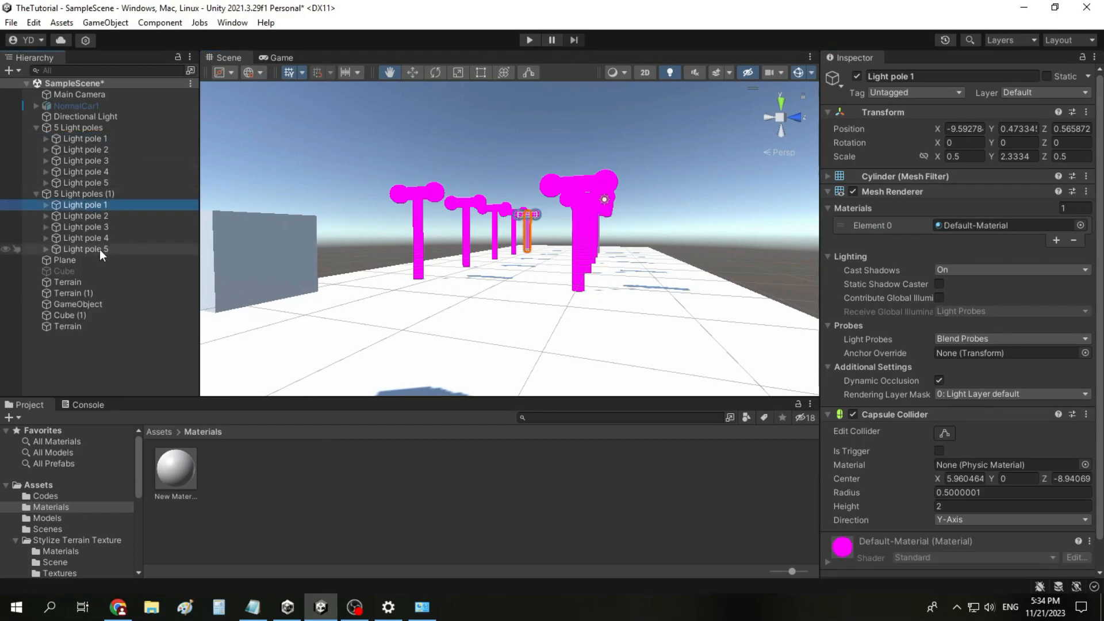
{"action": "left_click", "coordinate": [99, 249], "text": "shift"}
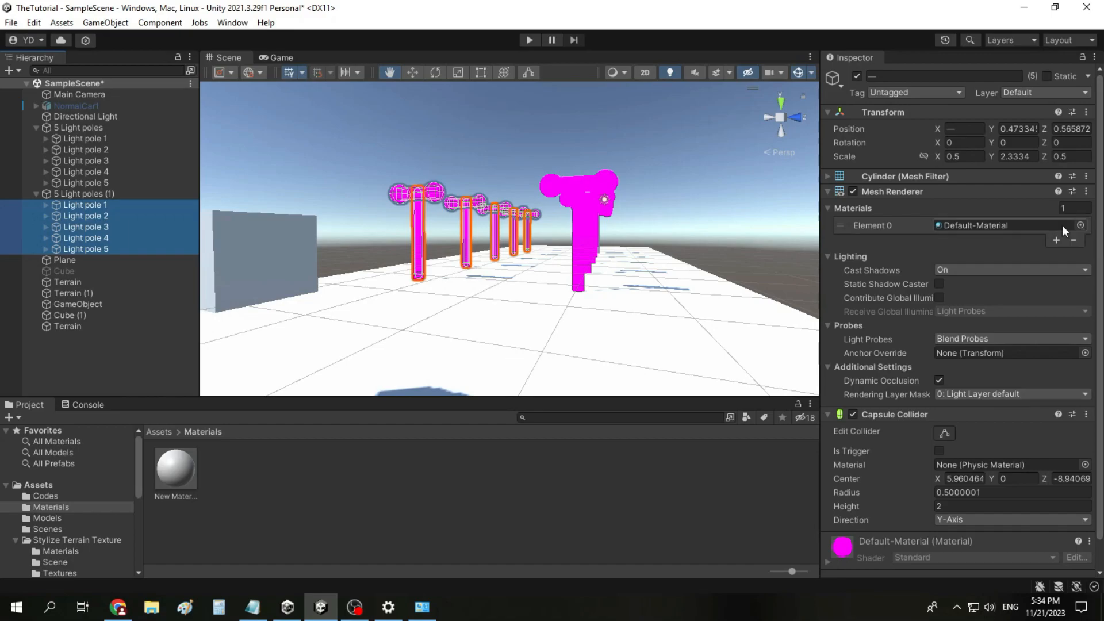
Expand Light poles 1 to 5 inside the 5 Light poles (1) group to list their cubes and spheres
{"action": "left_click", "coordinate": [46, 205]}
{"action": "left_click", "coordinate": [61, 217]}
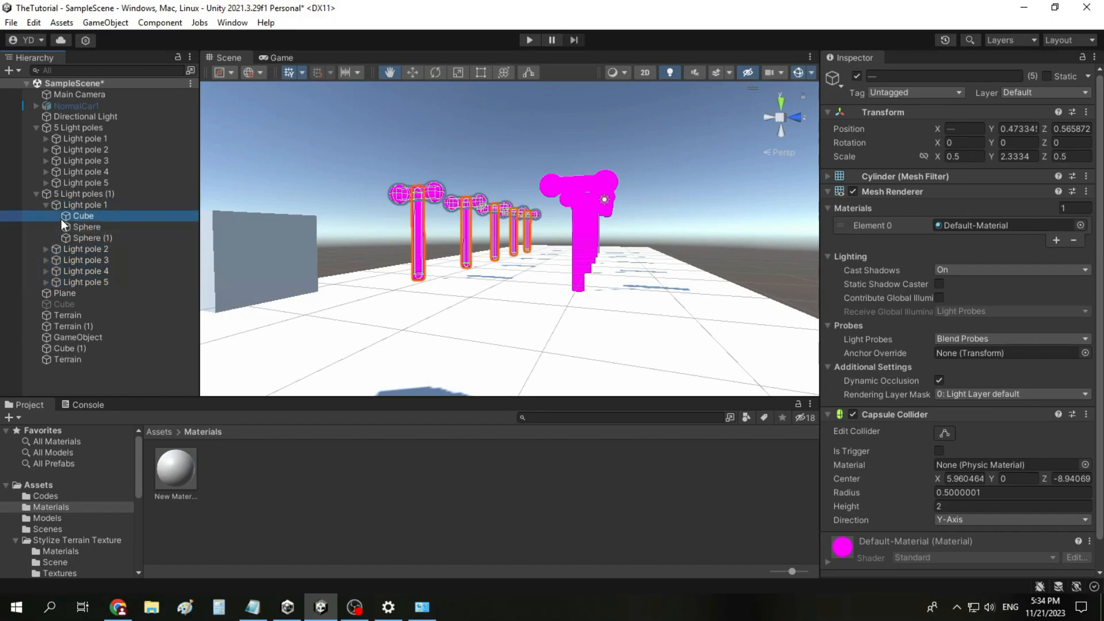
{"action": "left_click", "coordinate": [82, 206]}
{"action": "left_click", "coordinate": [72, 249]}
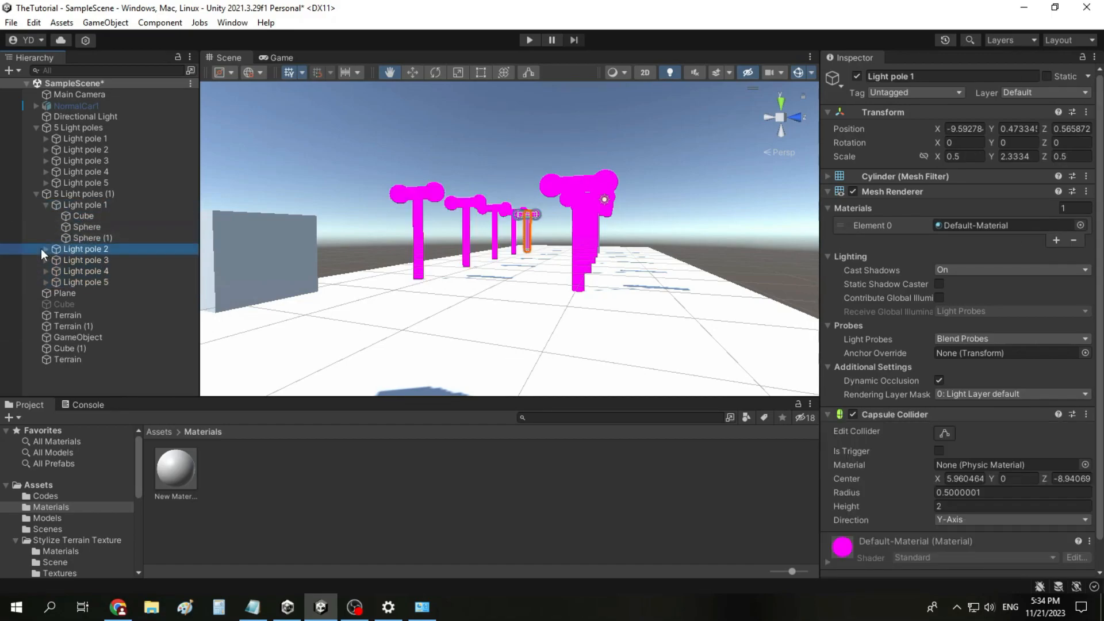
{"action": "left_click", "coordinate": [46, 249]}
{"action": "left_click", "coordinate": [44, 293]}
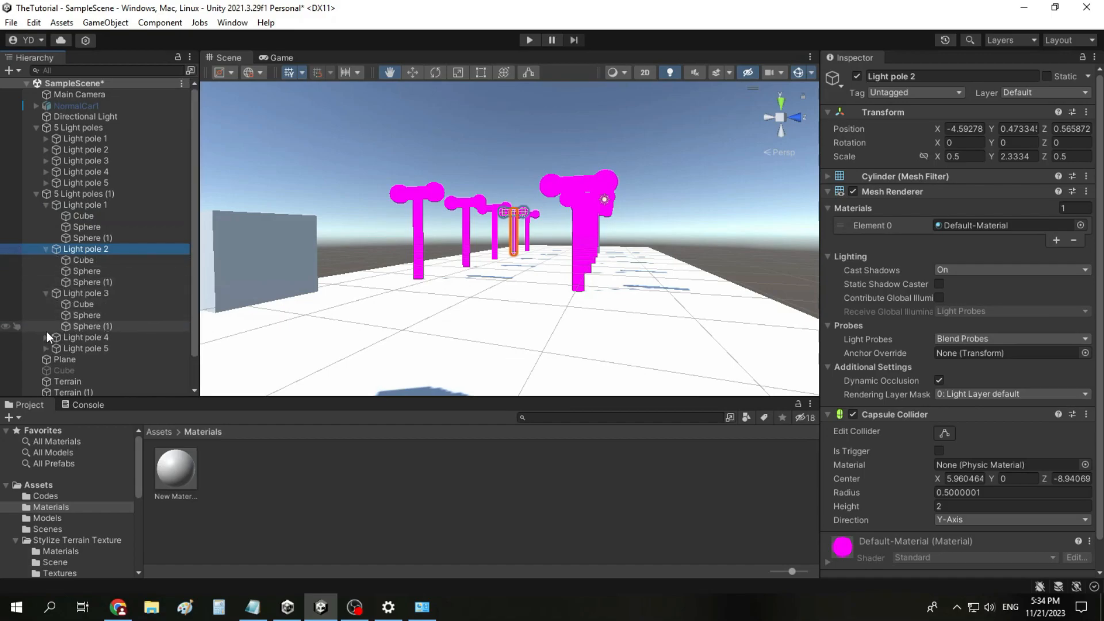
{"action": "left_click", "coordinate": [46, 328]}
{"action": "left_click", "coordinate": [46, 338]}
{"action": "left_click", "coordinate": [46, 381]}
{"action": "scroll", "coordinate": [85, 368], "scroll_direction": "down", "scroll_amount": 3}
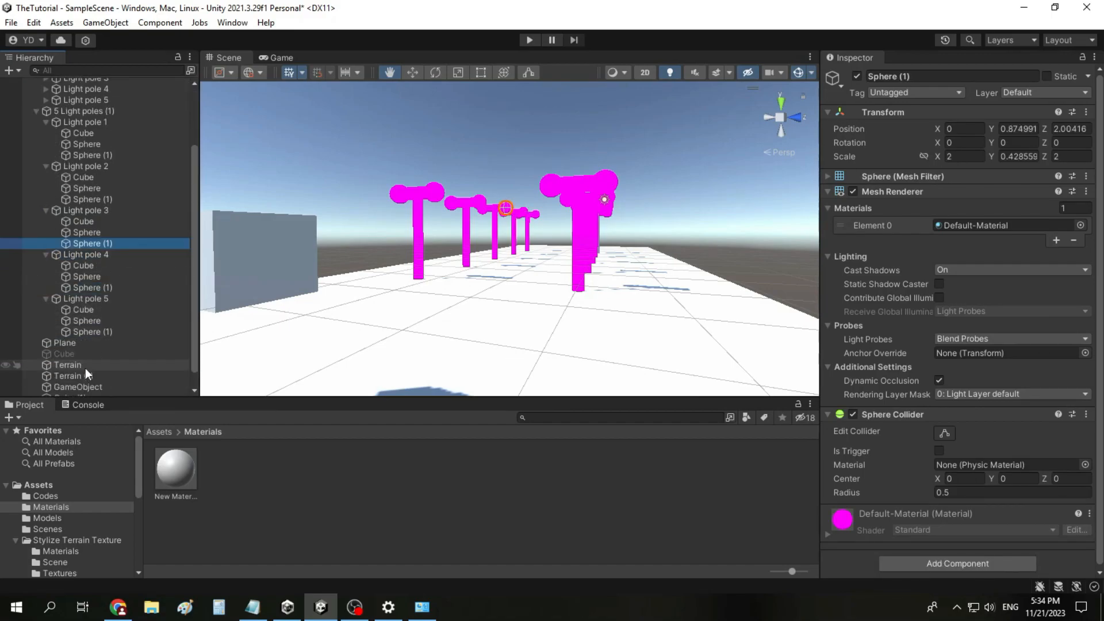
{"action": "left_click", "coordinate": [88, 332]}
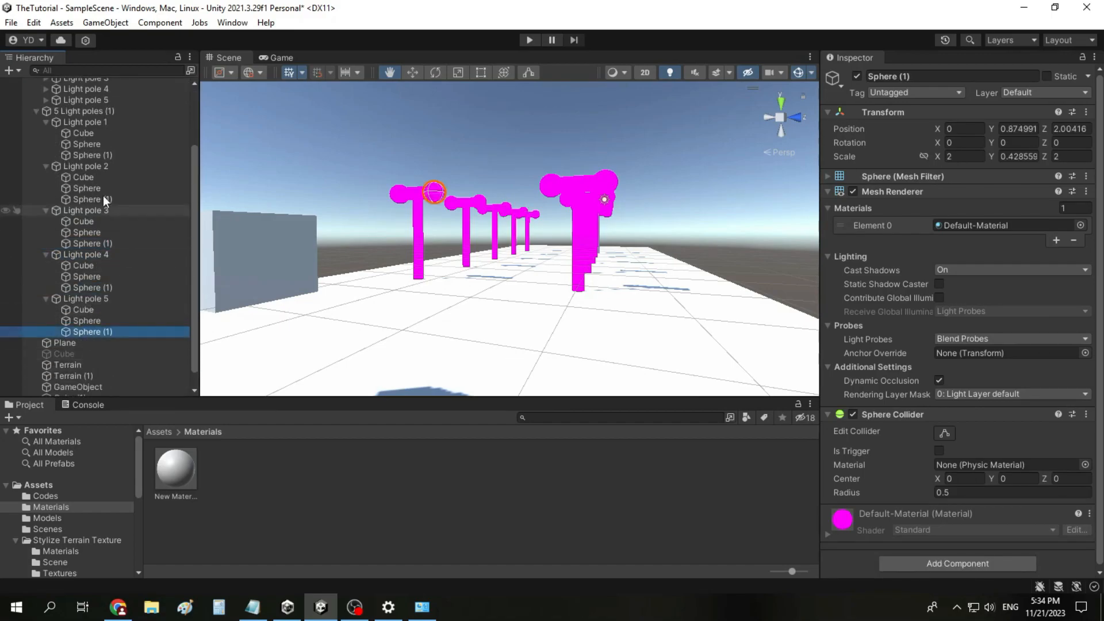
{"action": "left_click", "coordinate": [105, 123], "text": "shift"}
{"action": "left_click", "coordinate": [1080, 225]}
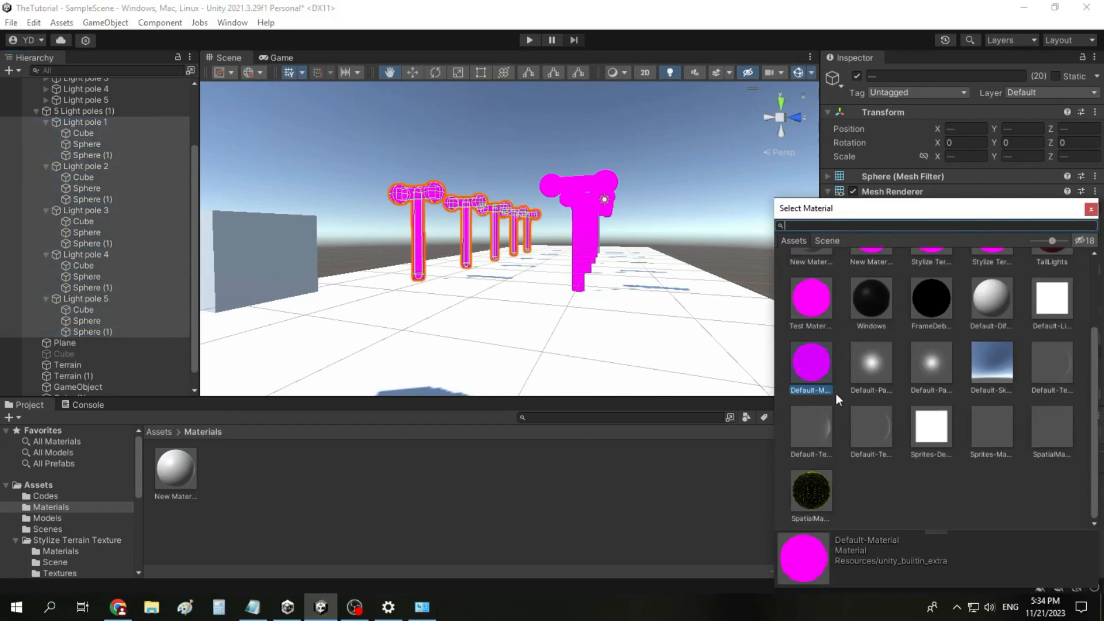
{"action": "left_click", "coordinate": [1091, 209]}
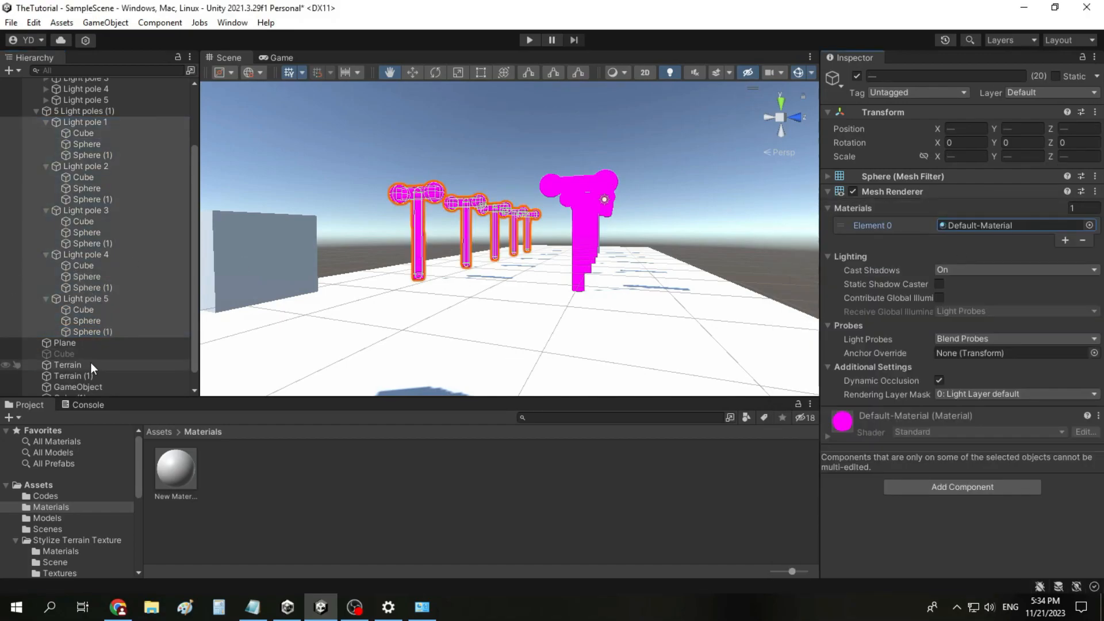
{"action": "left_click", "coordinate": [94, 334]}
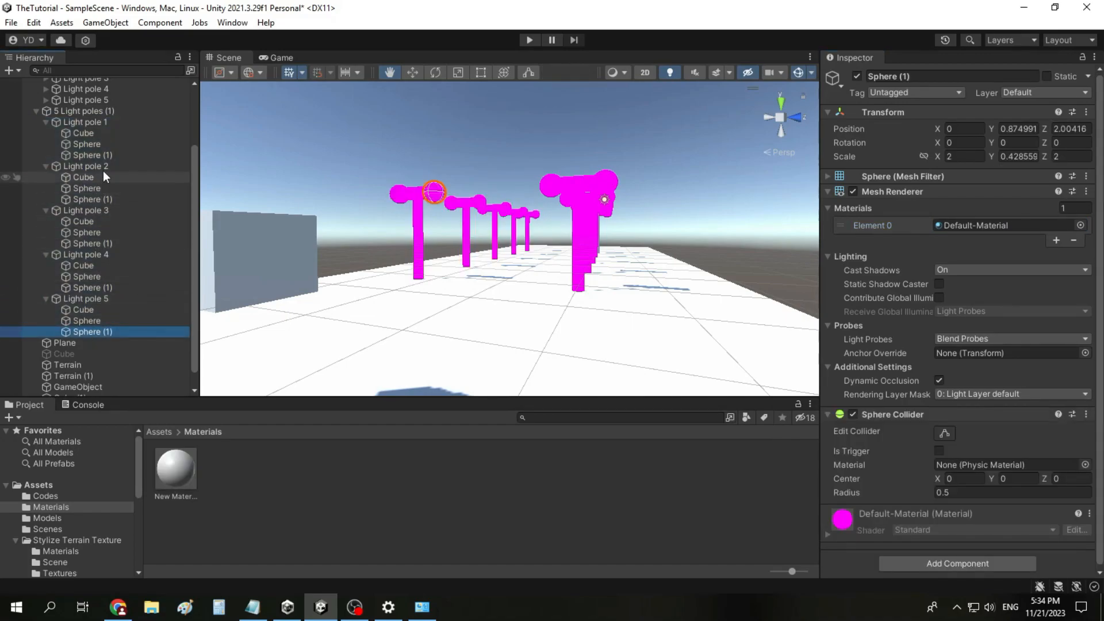
{"action": "left_click", "coordinate": [95, 123], "text": "shift"}
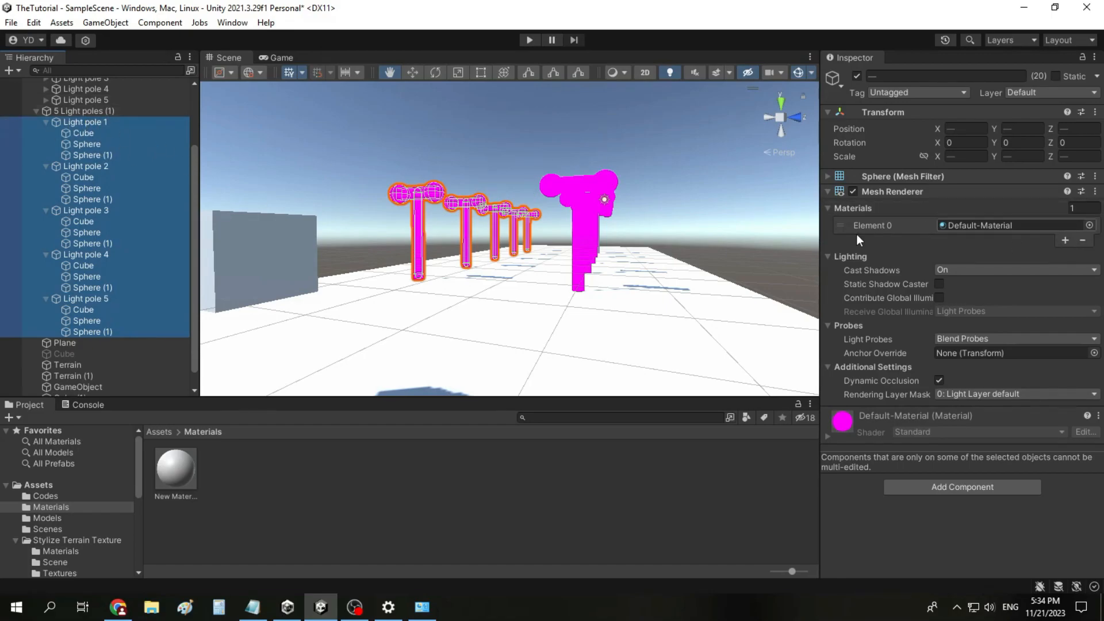
Set Element 0 to New Material on all light poles, cubes and spheres inside the 5 Light poles (1) group
{"action": "left_click", "coordinate": [101, 333]}
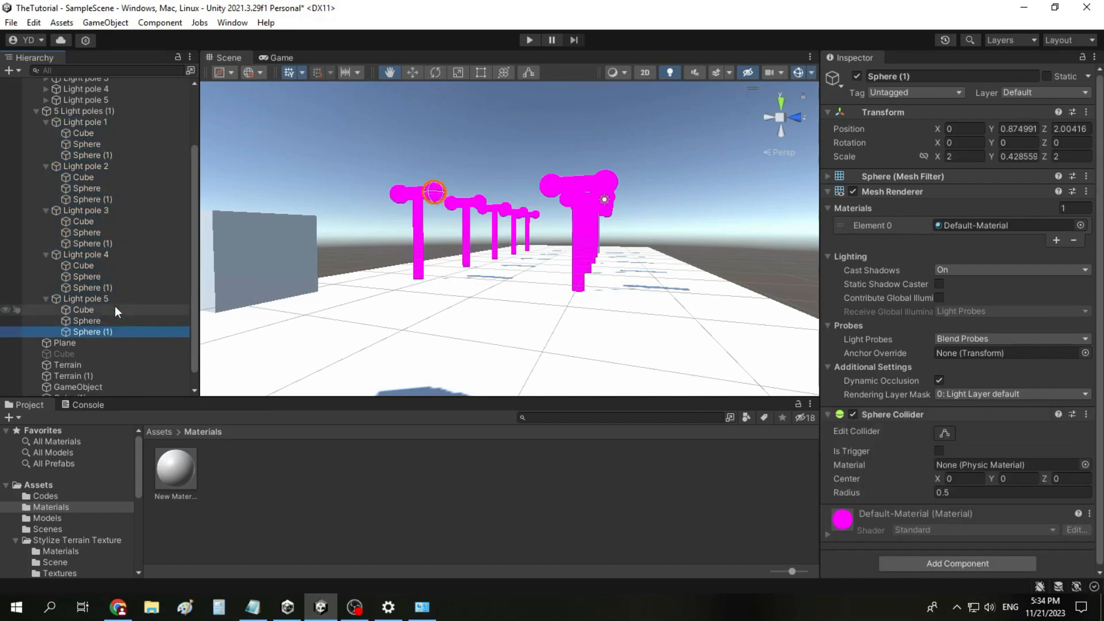
{"action": "left_click", "coordinate": [111, 124], "text": "shift"}
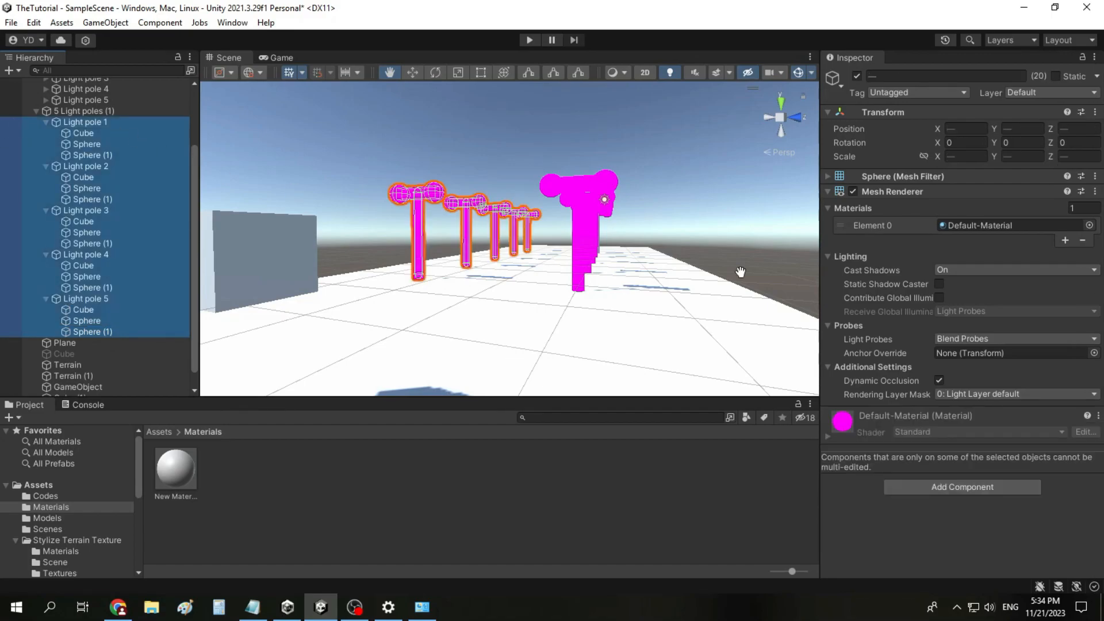
{"action": "left_click", "coordinate": [1088, 225]}
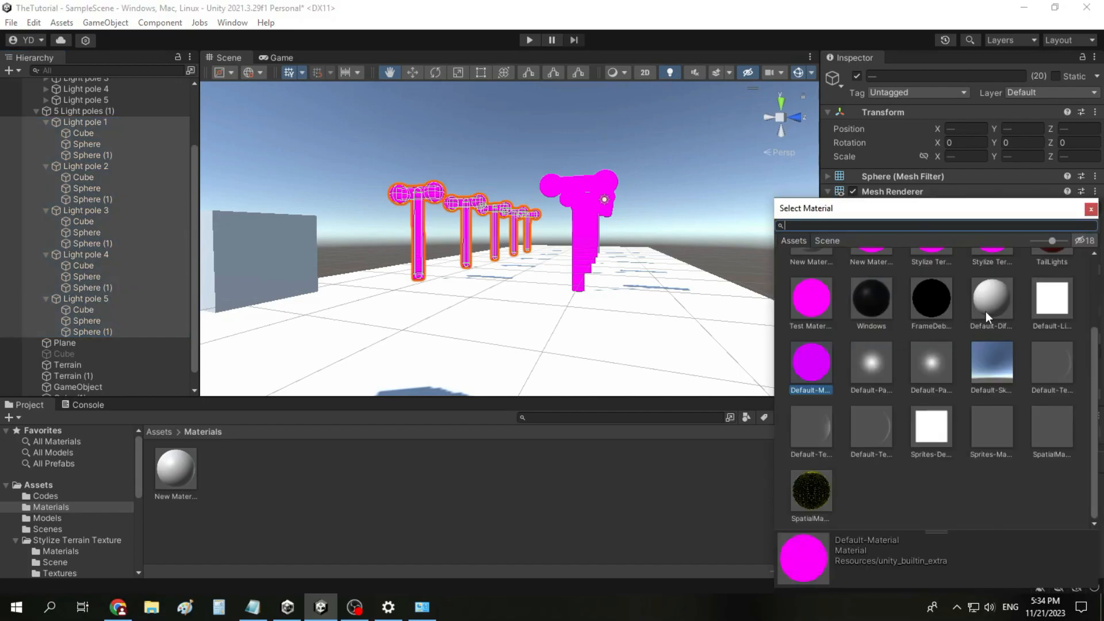
{"action": "scroll", "coordinate": [996, 313], "scroll_direction": "up", "scroll_amount": 2}
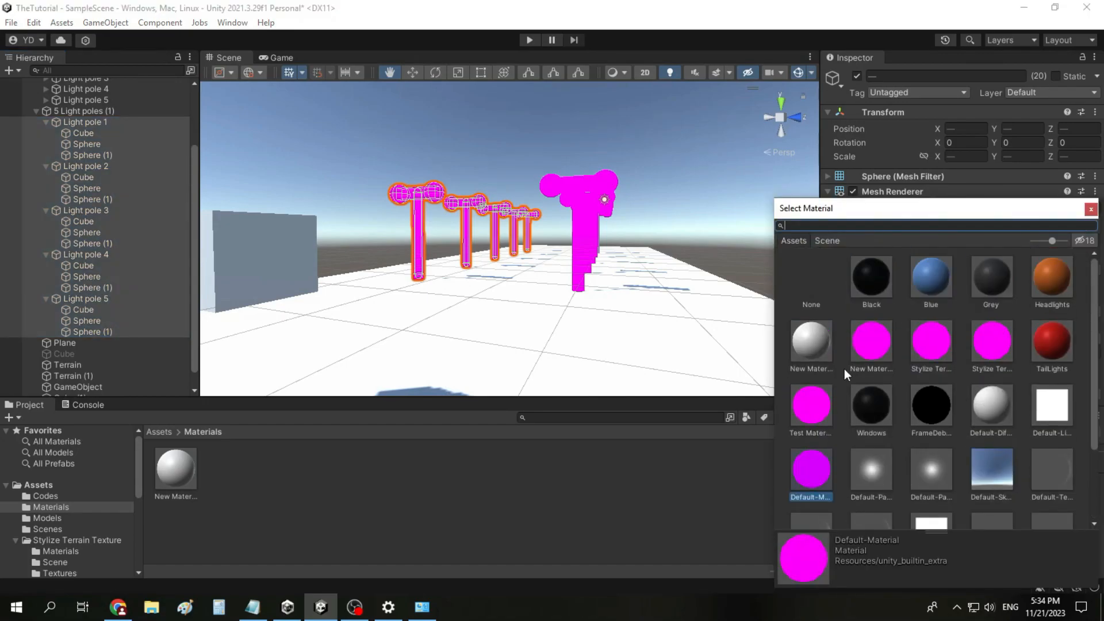
{"action": "left_click", "coordinate": [830, 360]}
{"action": "double_click", "coordinate": [830, 357]}
Expand Light poles 1 to 5 inside the 5 Light poles group to list their cubes and spheres
{"action": "scroll", "coordinate": [138, 261], "scroll_direction": "up", "scroll_amount": 3}
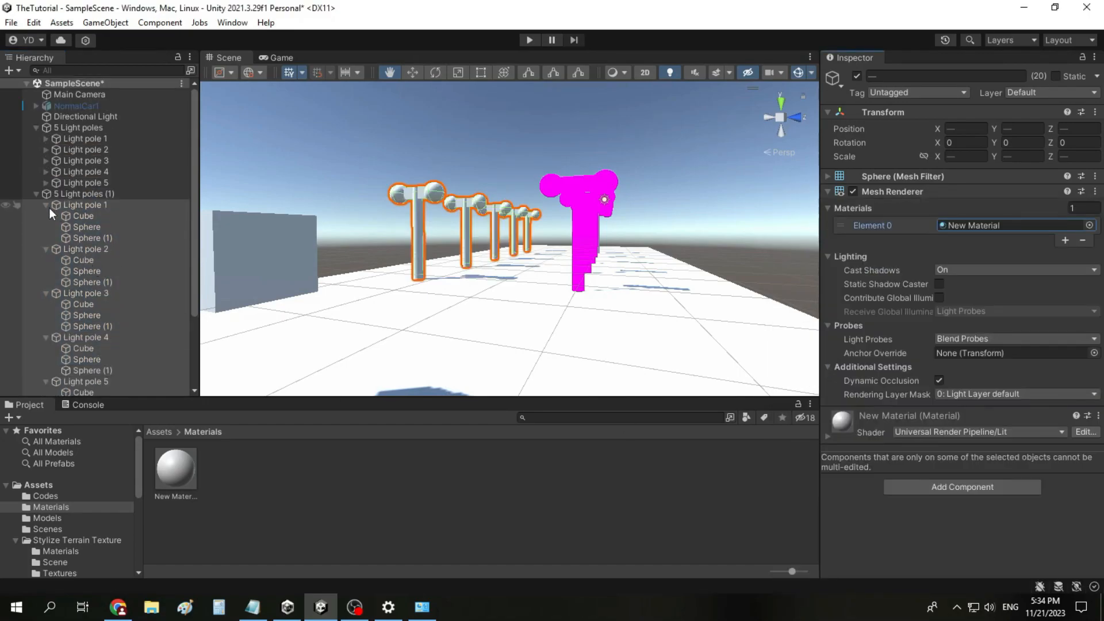
{"action": "left_click", "coordinate": [45, 183]}
{"action": "left_click", "coordinate": [45, 172]}
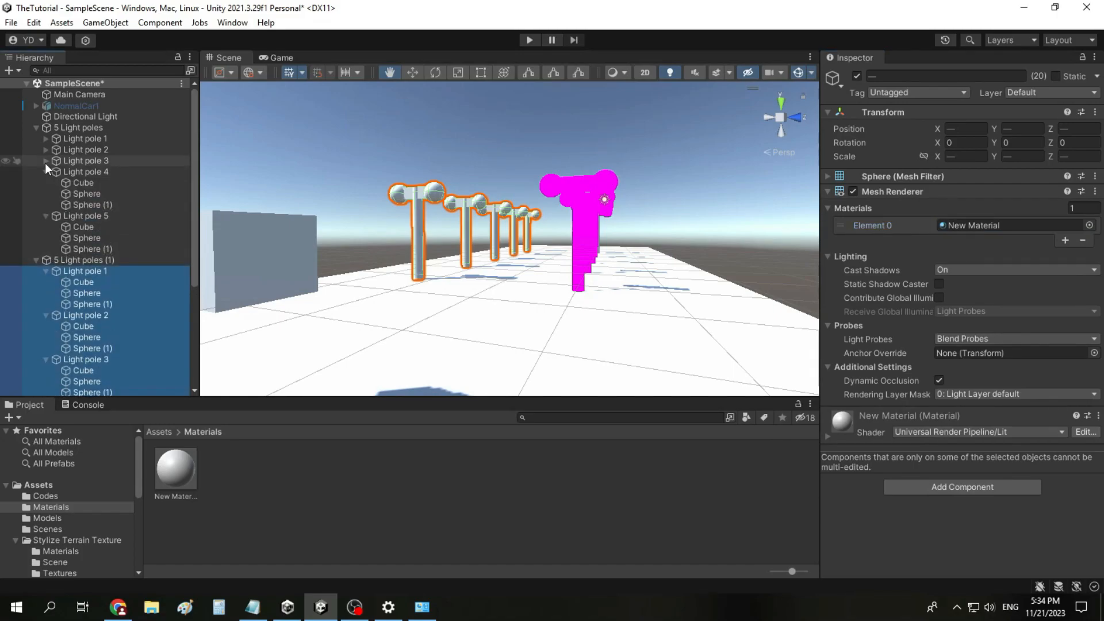
{"action": "left_click", "coordinate": [45, 161]}
{"action": "left_click", "coordinate": [44, 149]}
{"action": "left_click", "coordinate": [45, 139]}
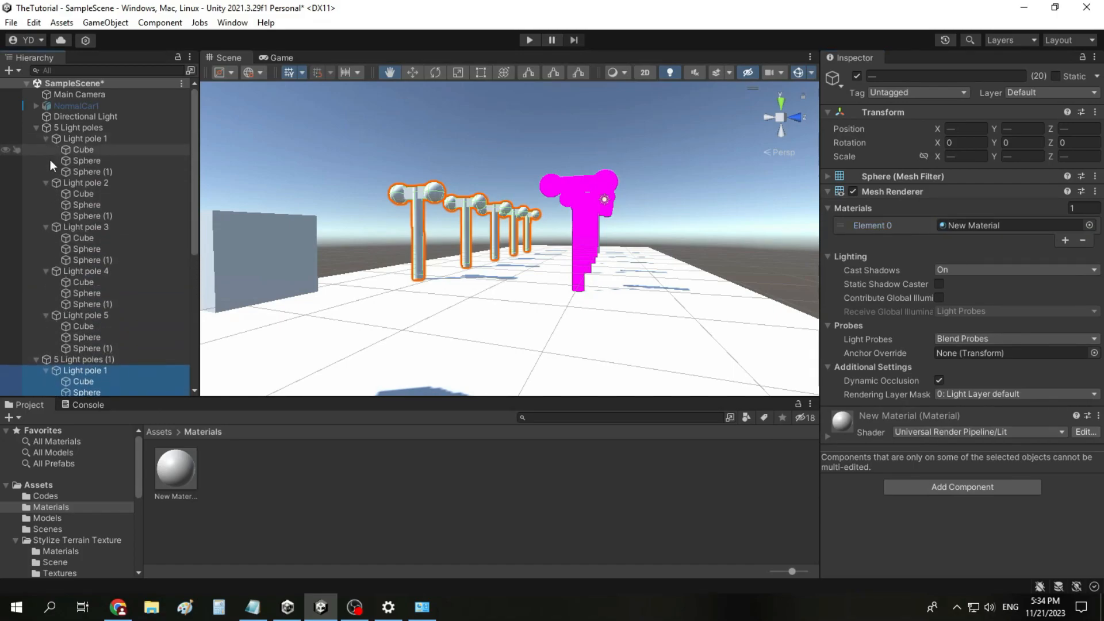
Set Element 0 to New Material on all light poles, cubes and spheres inside the 5 Light poles group, leaving out the parent
{"action": "left_click", "coordinate": [102, 351]}
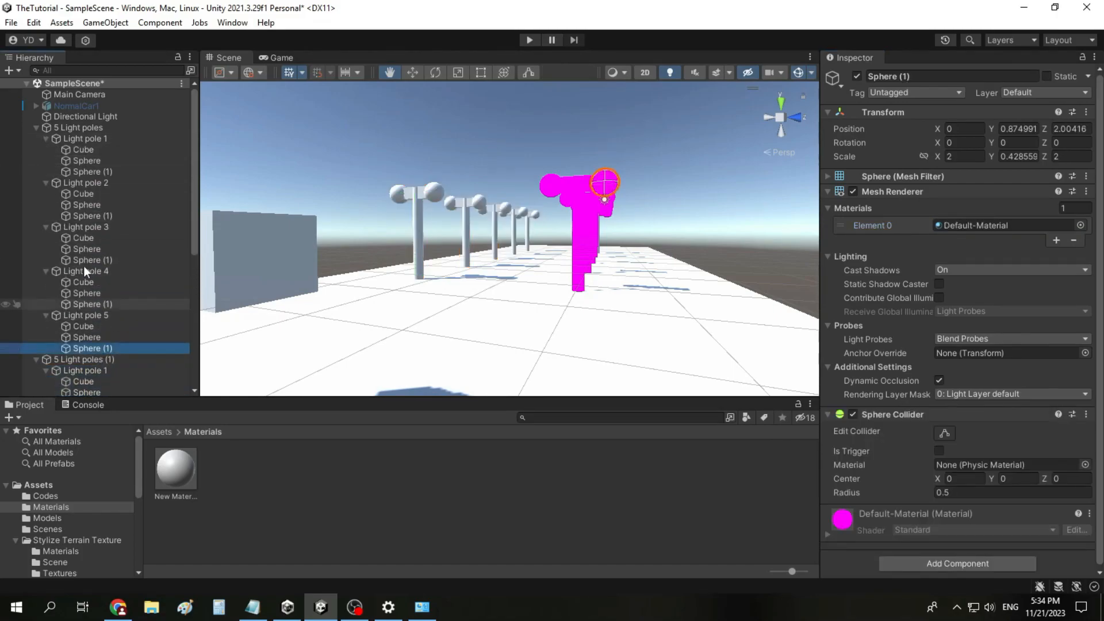
{"action": "left_click", "coordinate": [92, 127], "text": "shift"}
{"action": "left_click", "coordinate": [88, 129], "text": "ctrl"}
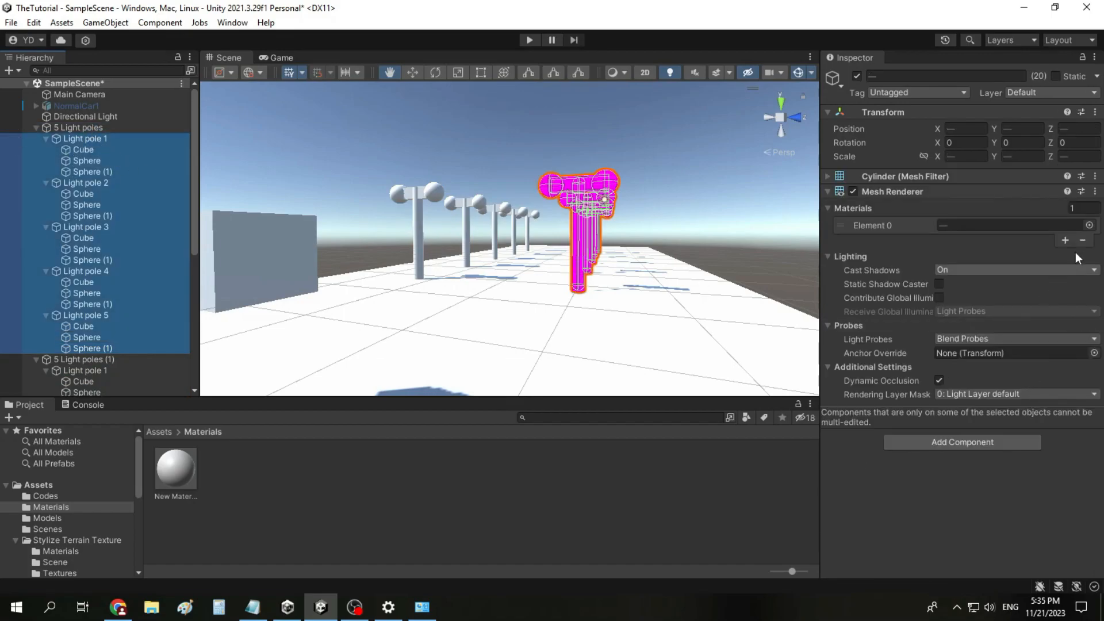
{"action": "left_click", "coordinate": [1089, 226]}
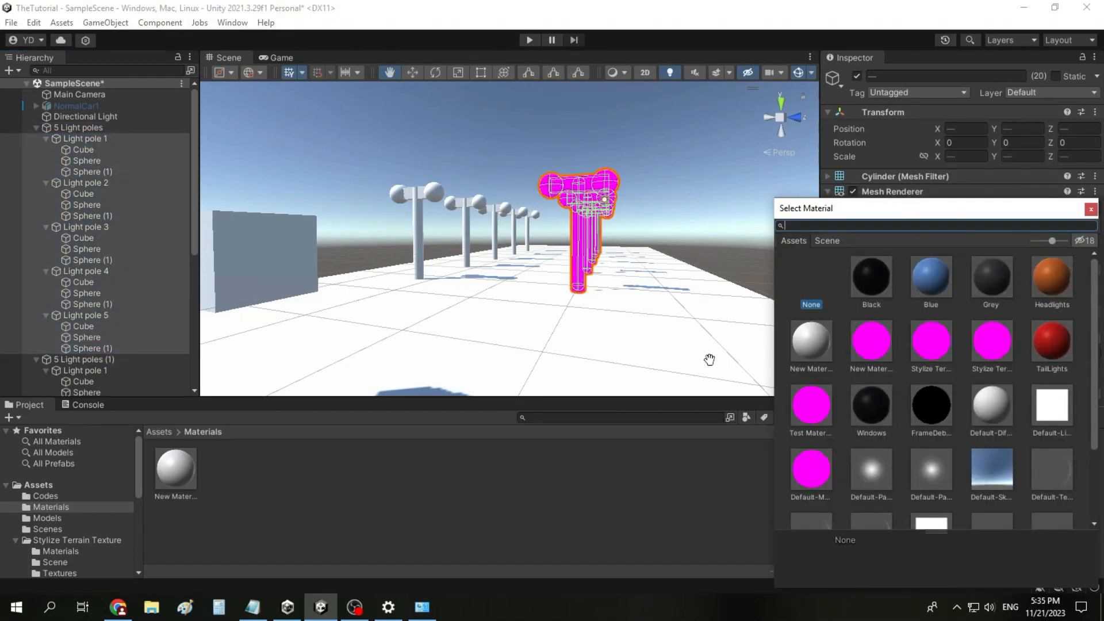
{"action": "double_click", "coordinate": [803, 345]}
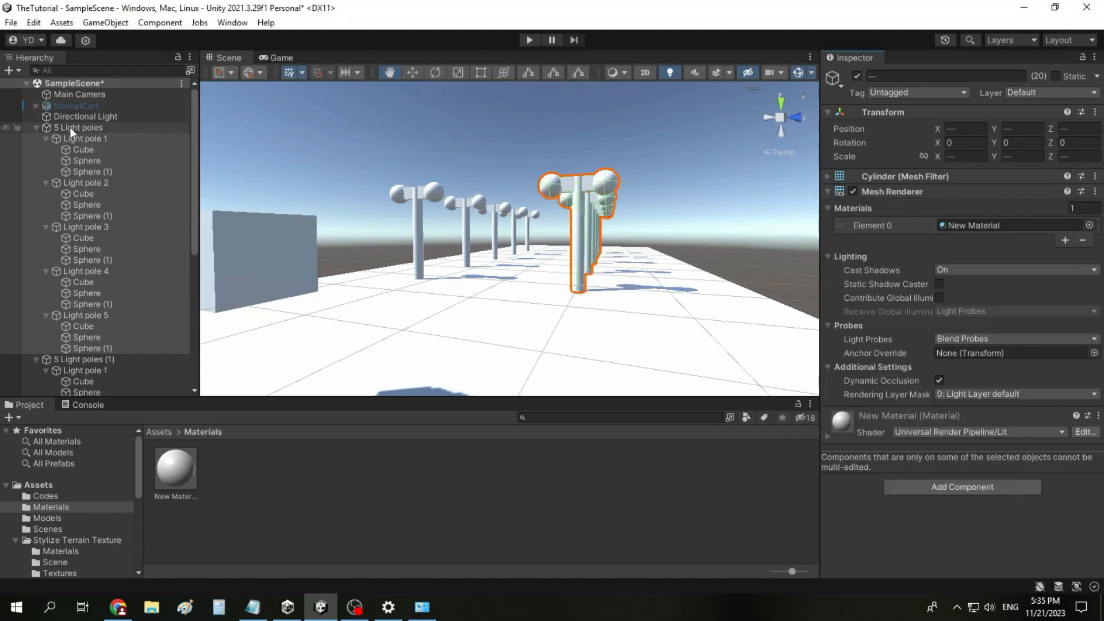
Check the 5 Light poles parent and its children, and collapse the 5 Light poles and 5 Light poles (1) groups
{"action": "left_click", "coordinate": [67, 129]}
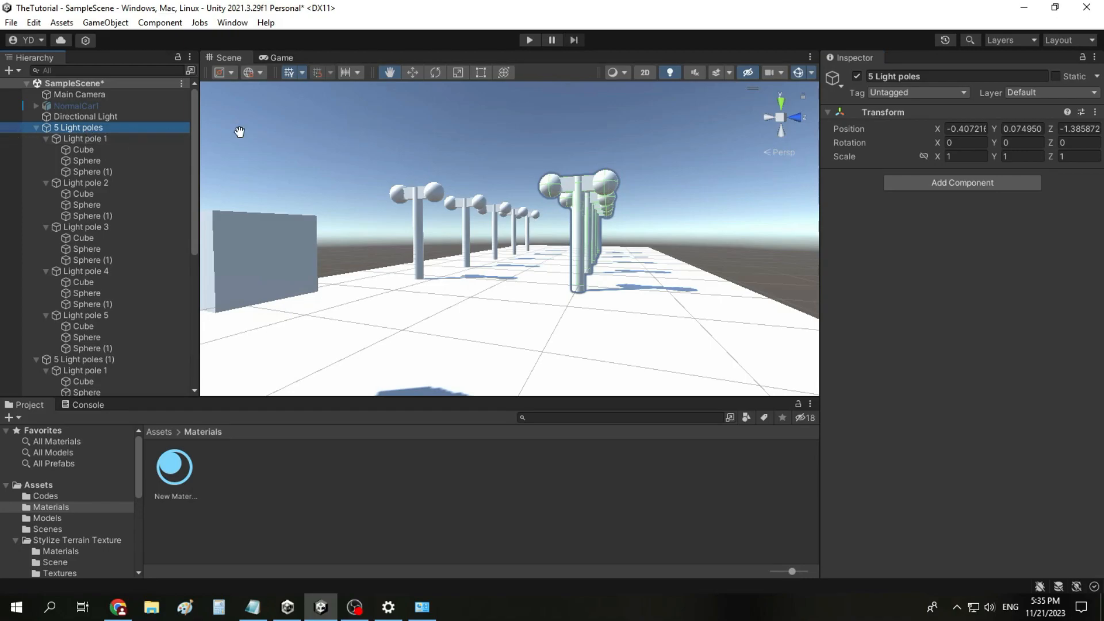
{"action": "left_click", "coordinate": [176, 139]}
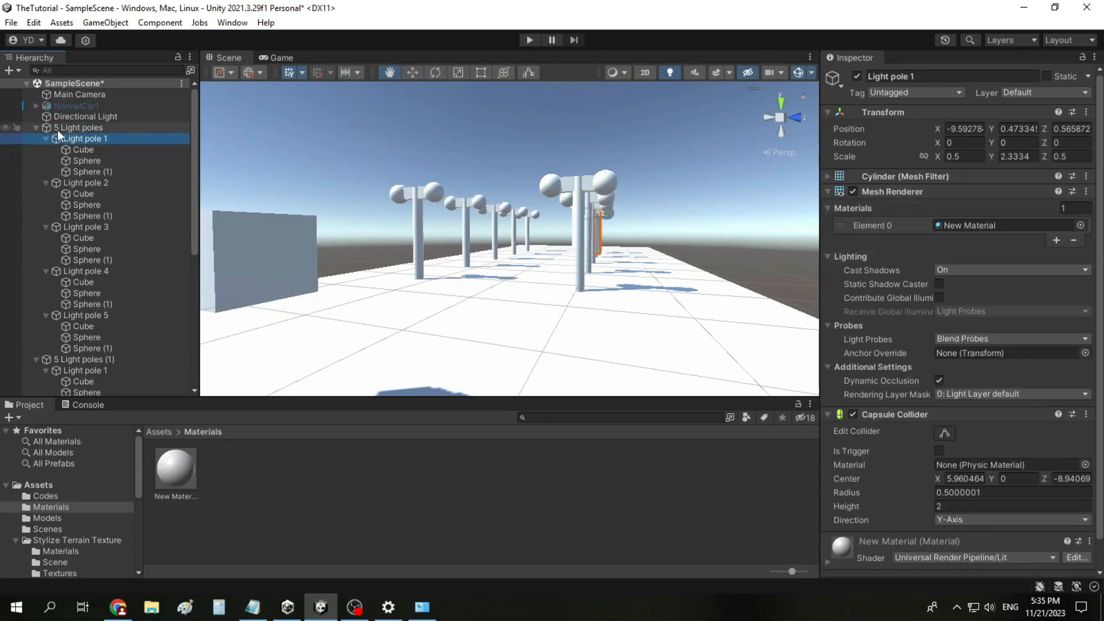
{"action": "left_click", "coordinate": [88, 128]}
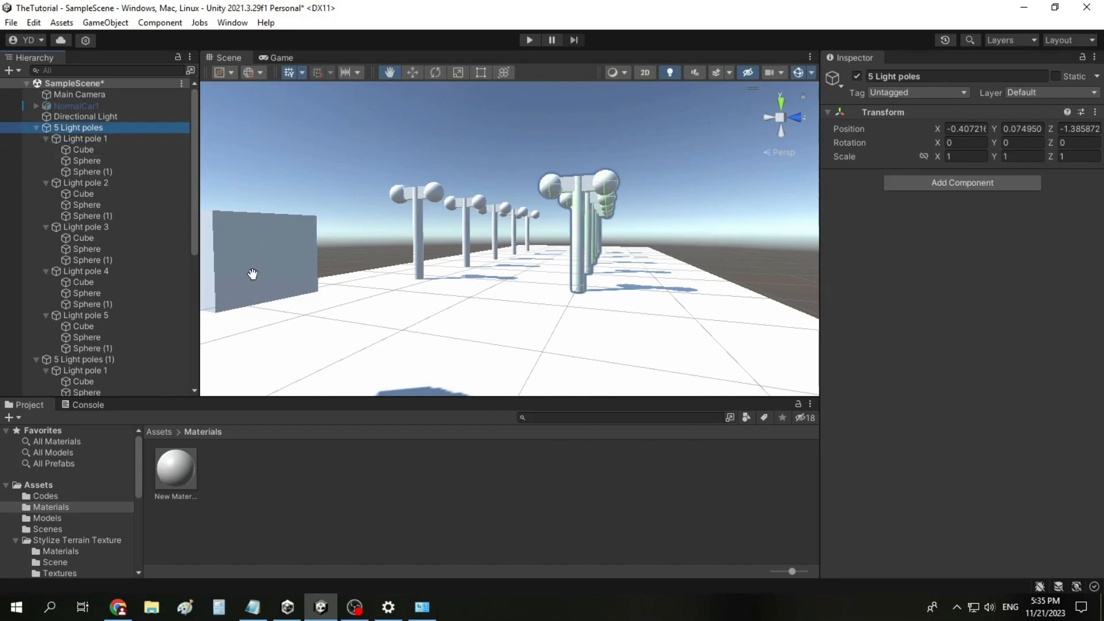
{"action": "left_click", "coordinate": [51, 150]}
{"action": "left_click", "coordinate": [35, 128]}
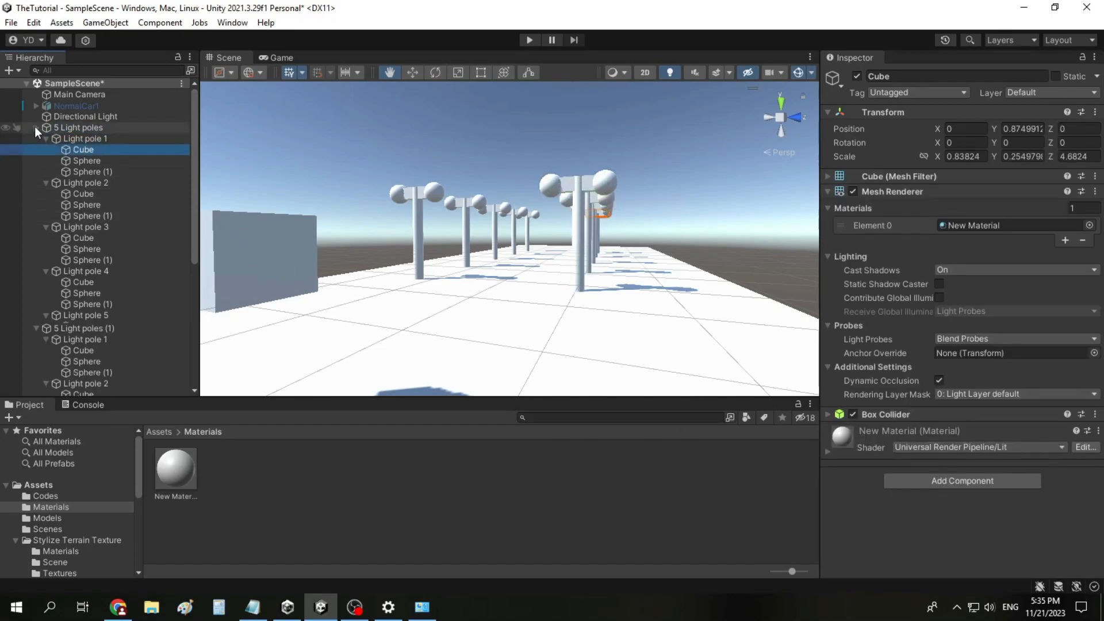
{"action": "left_click", "coordinate": [35, 138]}
{"action": "scroll", "coordinate": [684, 315], "scroll_direction": "down", "scroll_amount": 3}
{"action": "scroll", "coordinate": [684, 315], "scroll_direction": "down", "scroll_amount": 3}
{"action": "scroll", "coordinate": [602, 330], "scroll_direction": "up", "scroll_amount": 3}
{"action": "mouse_move", "coordinate": [633, 350]}
{"action": "left_mouse_down"}
{"action": "mouse_move", "coordinate": [618, 339]}
{"action": "mouse_move", "coordinate": [650, 354]}
{"action": "left_mouse_up"}
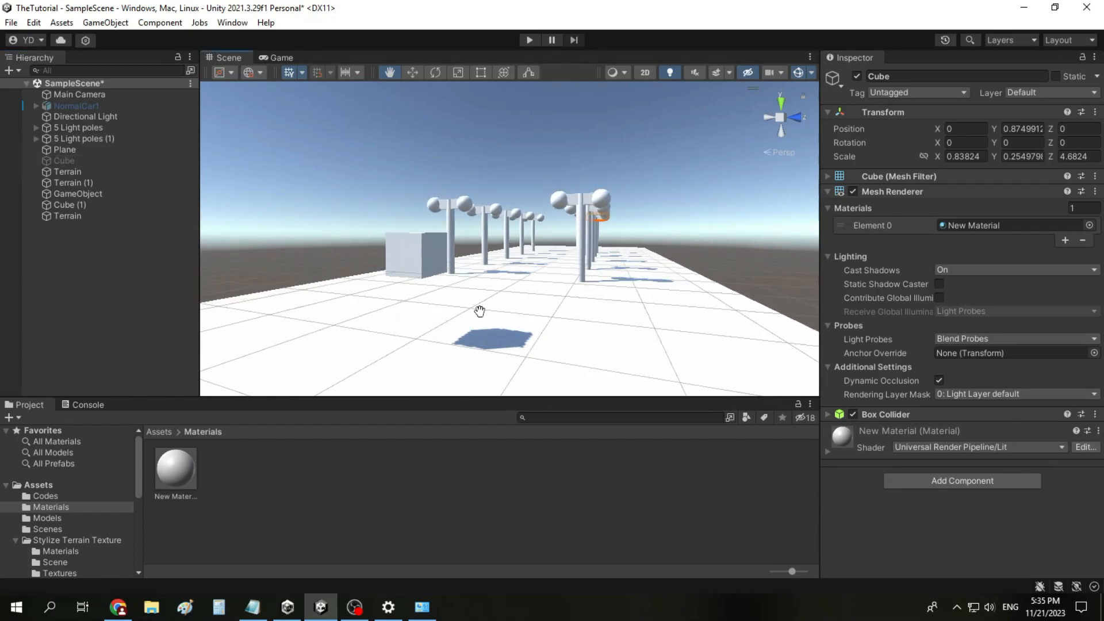
Frame the terrain in the scene and examine the component settings of Terrain and Terrain (1)
{"action": "double_click", "coordinate": [97, 175]}
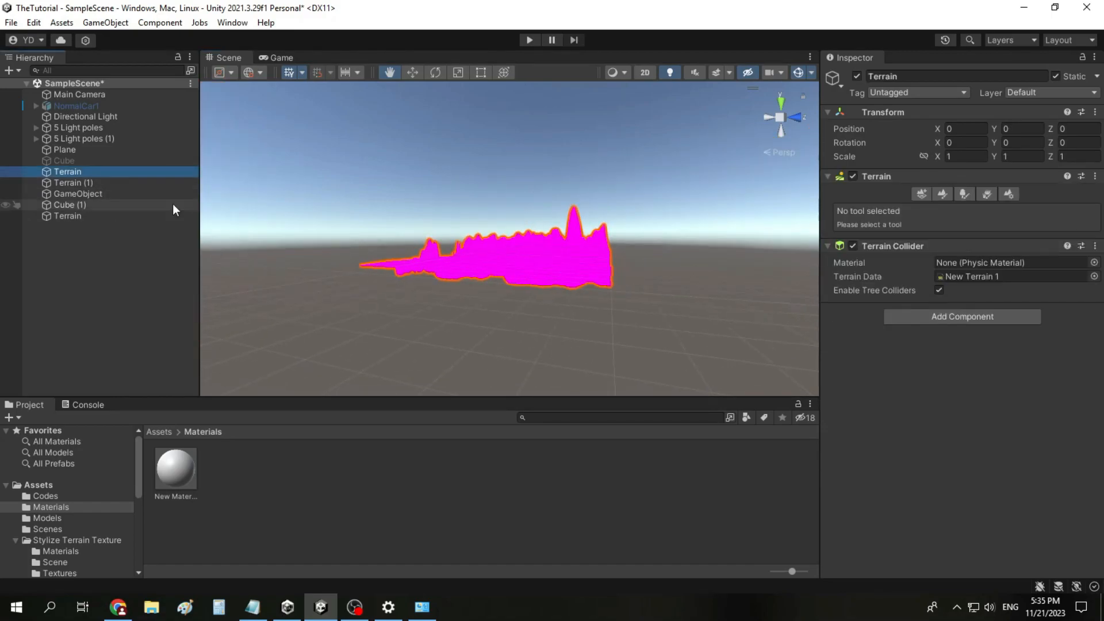
{"action": "left_click", "coordinate": [134, 181]}
{"action": "scroll", "coordinate": [502, 276], "scroll_direction": "up", "scroll_amount": 6}
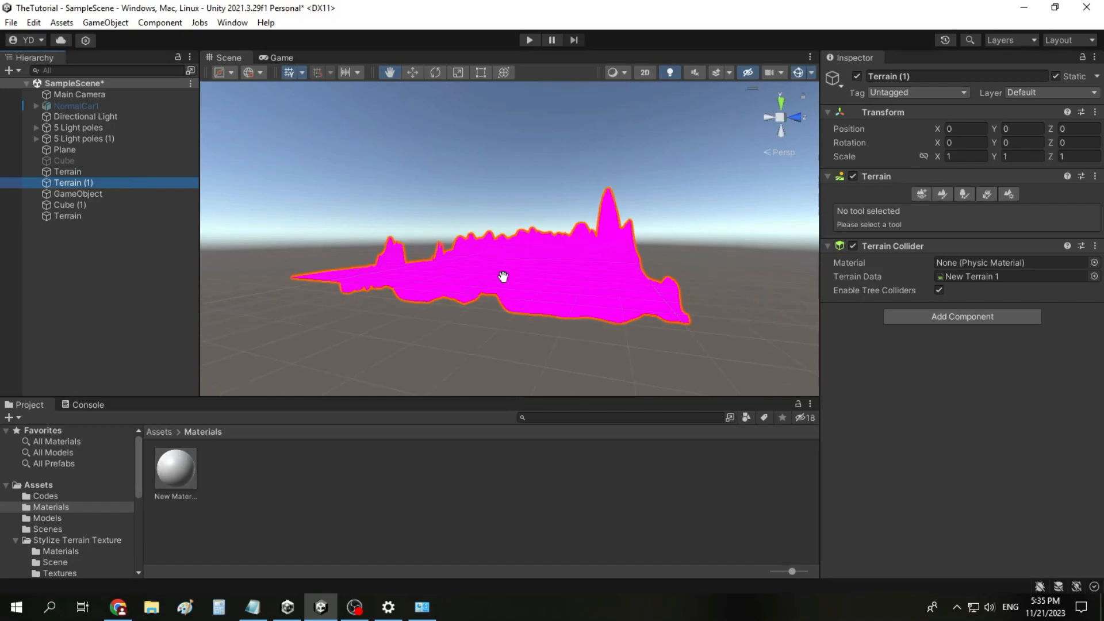
{"action": "right_click_drag", "start_coordinate": [373, 313], "coordinate": [495, 323]}
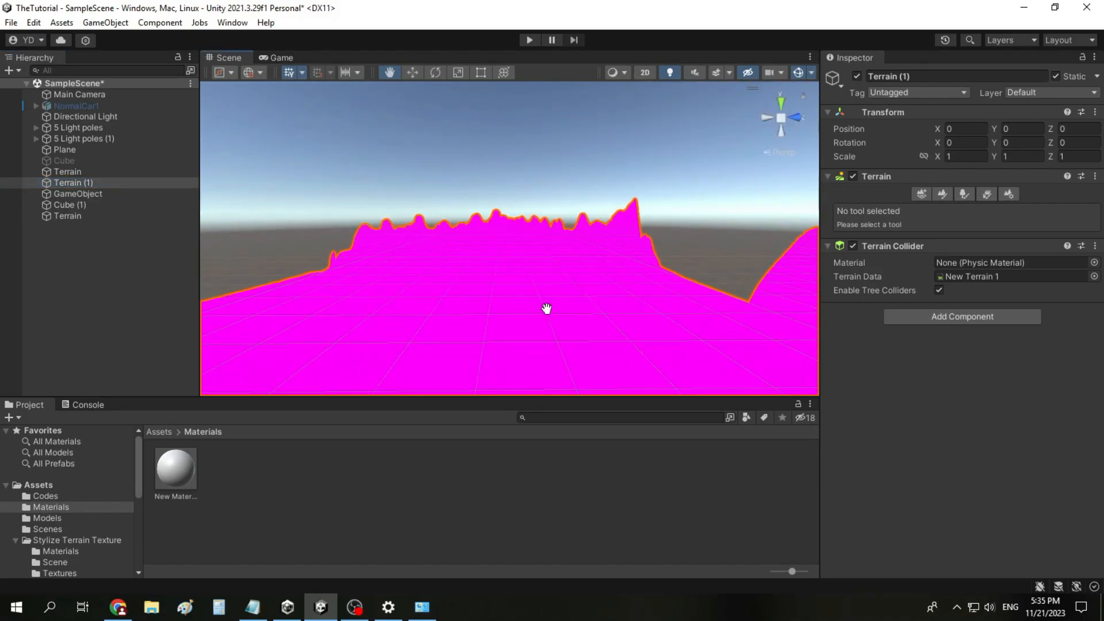
{"action": "left_click", "coordinate": [105, 171]}
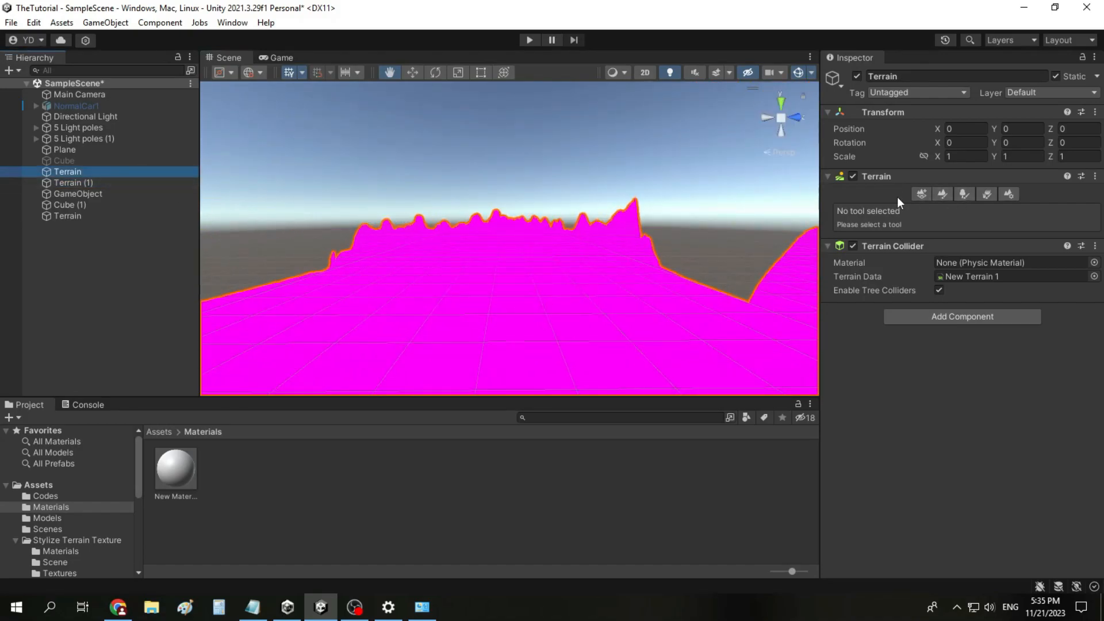
Open the Materials folder of Stylize Terrain Texture in Assets and examine the shader settings of Test Material
{"action": "left_click", "coordinate": [168, 432]}
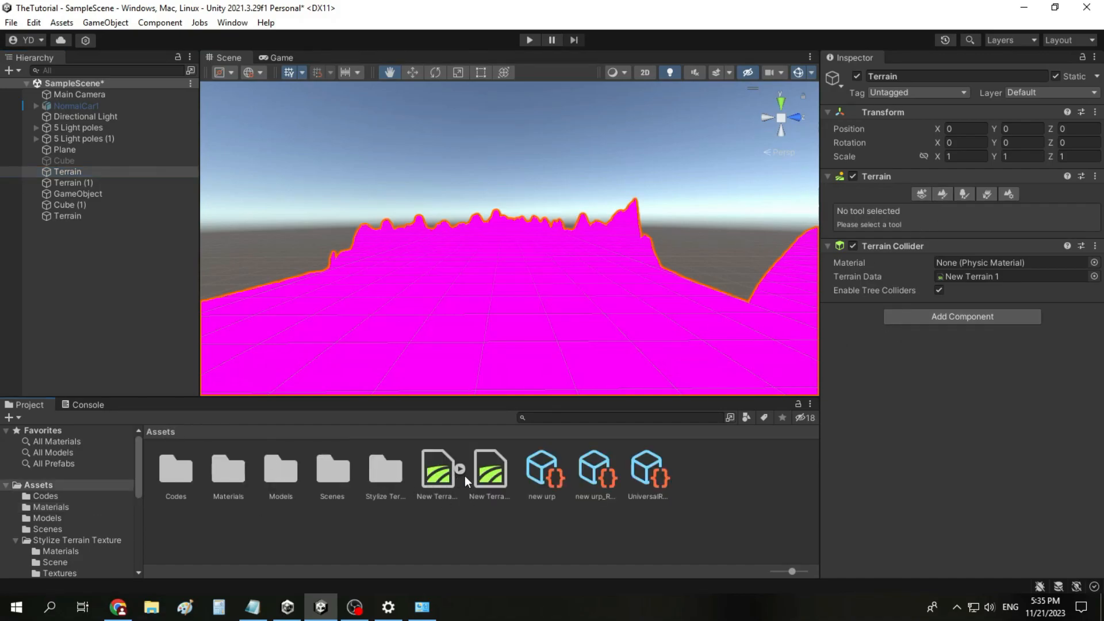
{"action": "left_click", "coordinate": [495, 474]}
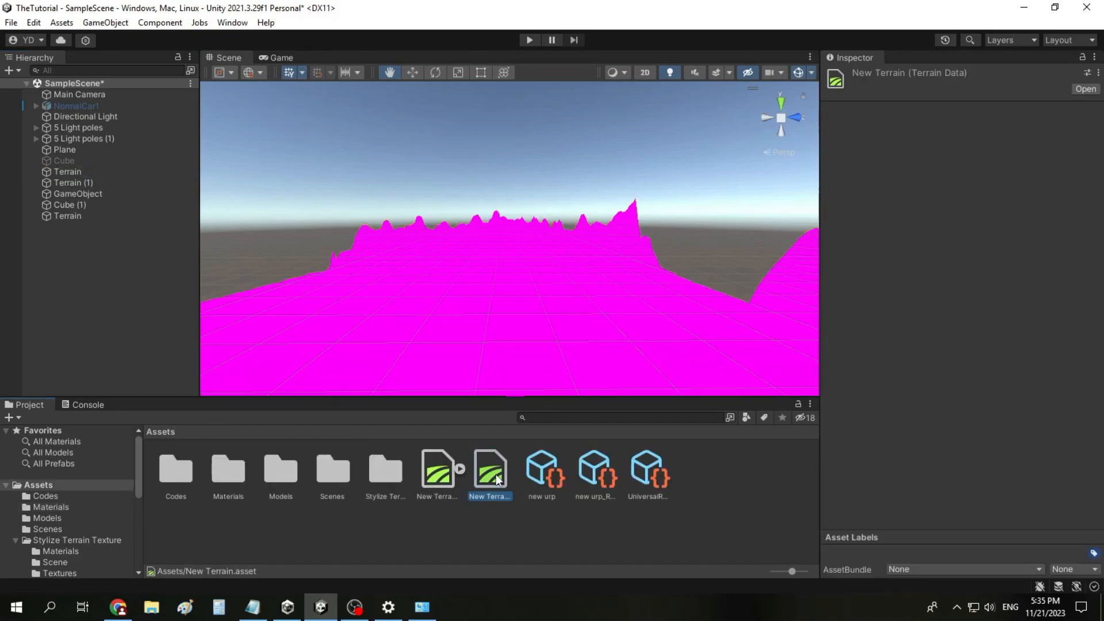
{"action": "double_click", "coordinate": [390, 476]}
{"action": "double_click", "coordinate": [188, 485]}
{"action": "left_click", "coordinate": [282, 482]}
{"action": "left_click", "coordinate": [332, 481]}
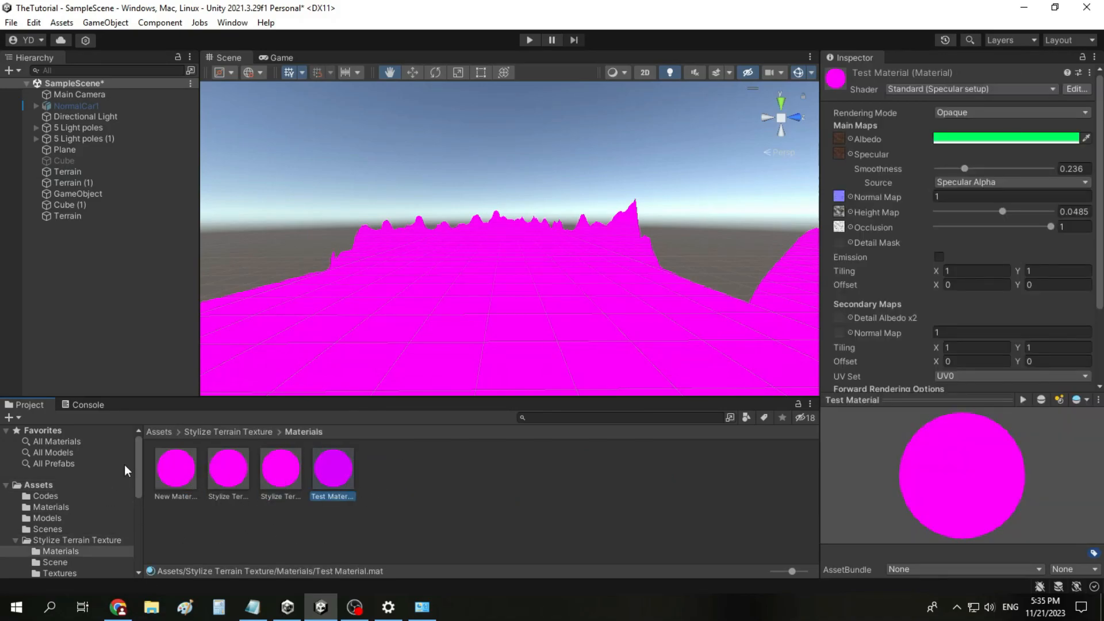
Convert all four built-in materials in the Stylize Terrain Texture Materials folder to URP, accepting the overwrite
{"action": "left_click", "coordinate": [185, 478], "text": "shift"}
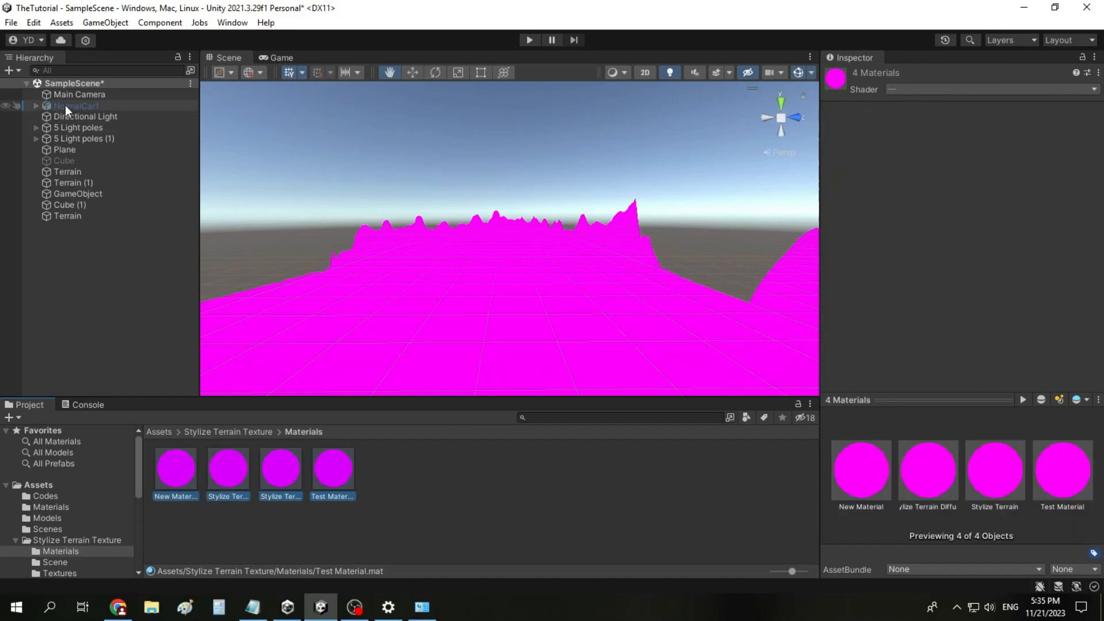
{"action": "left_click", "coordinate": [35, 24]}
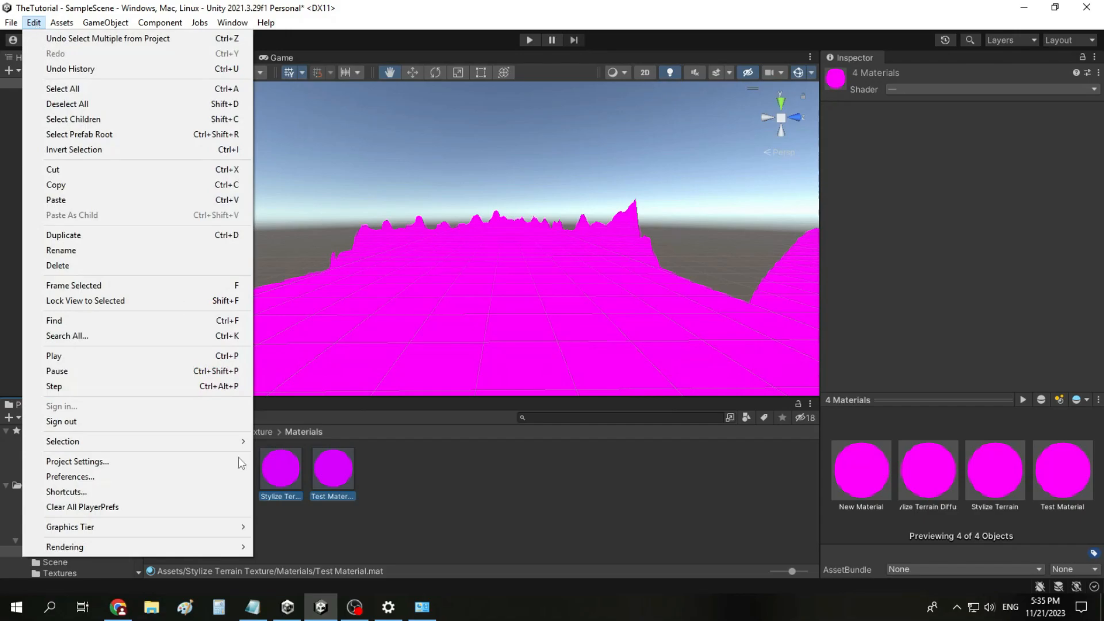
{"action": "mouse_move", "coordinate": [225, 546]}
{"action": "mouse_move", "coordinate": [305, 548]}
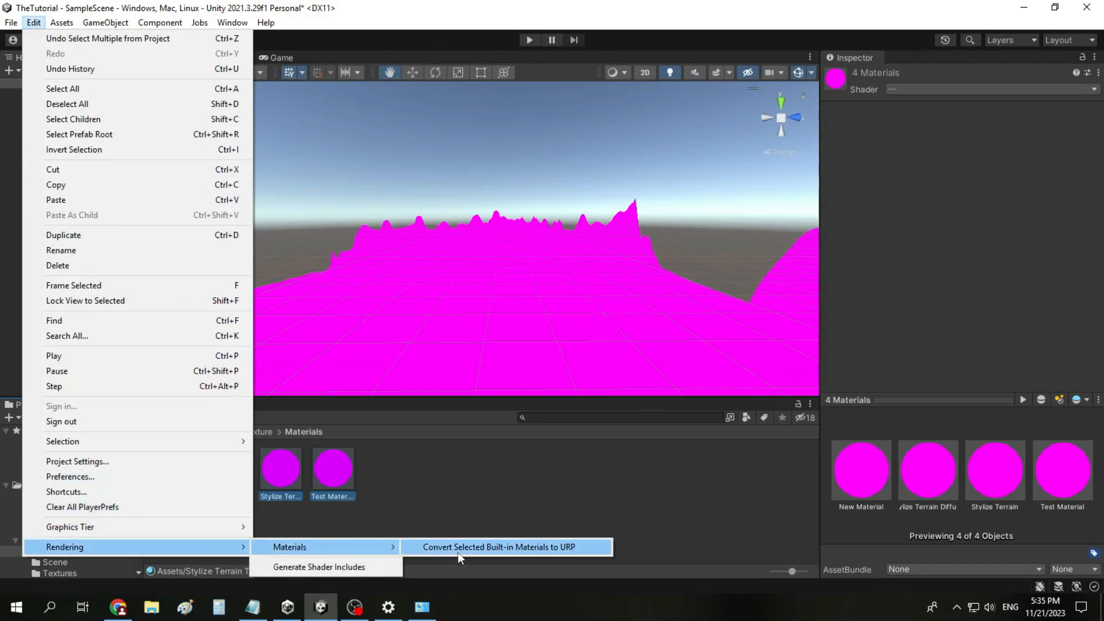
{"action": "left_click", "coordinate": [569, 547]}
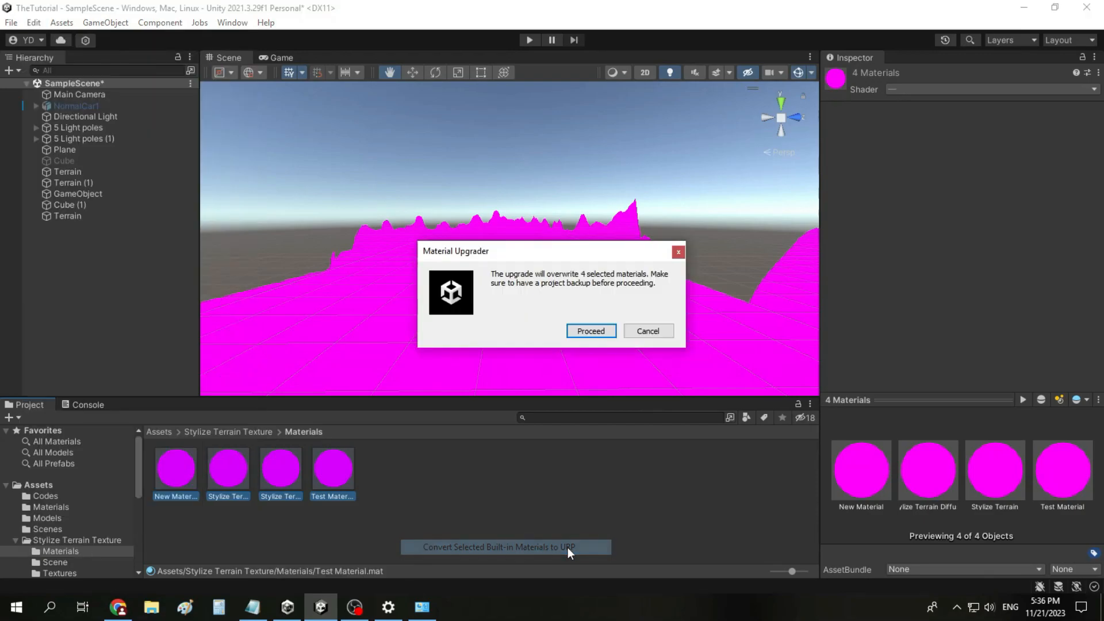
{"action": "left_click", "coordinate": [586, 327]}
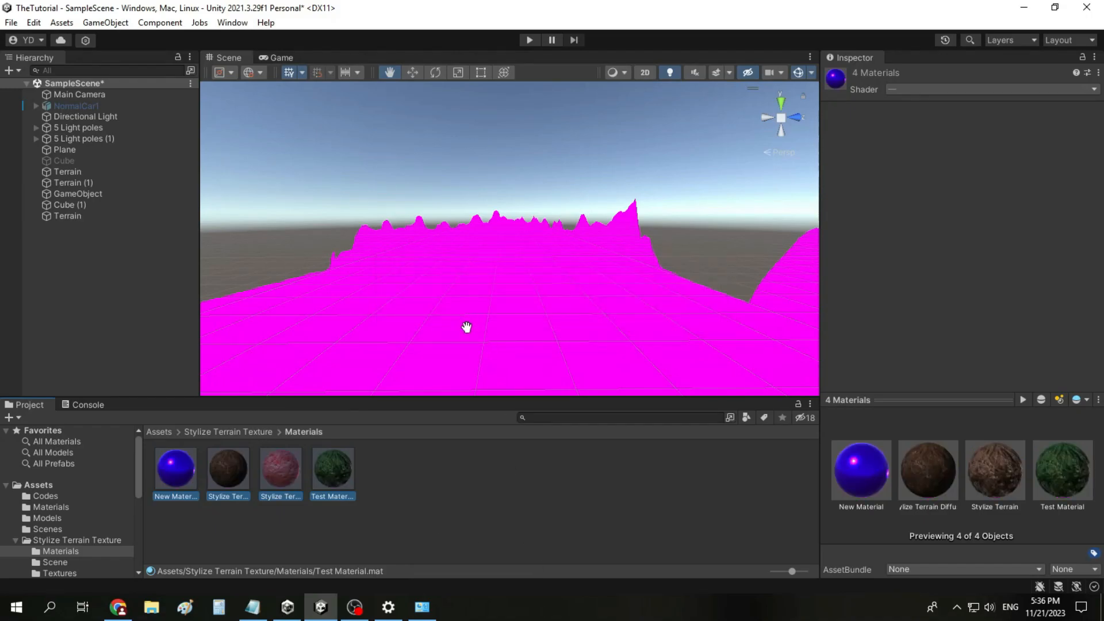
{"action": "left_click", "coordinate": [387, 523]}
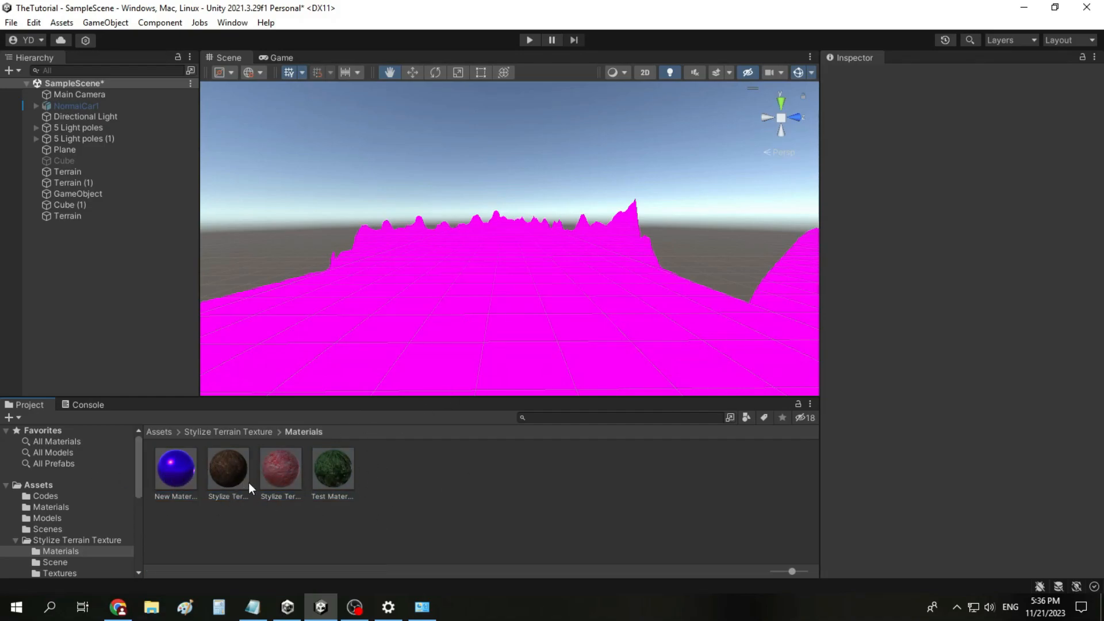
Frame Cube (1), apply each converted material to it in turn, finishing with New Material, and return to the Stylize Terrain Texture folder
{"action": "left_click", "coordinate": [123, 153]}
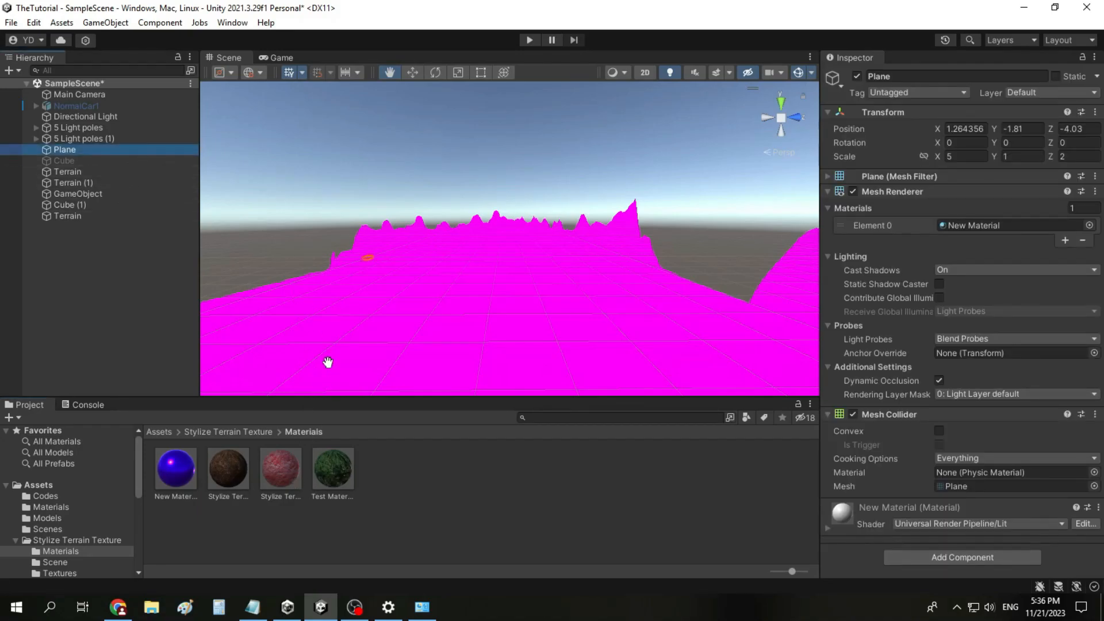
{"action": "scroll", "coordinate": [324, 361], "scroll_direction": "up", "scroll_amount": 3}
{"action": "scroll", "coordinate": [324, 361], "scroll_direction": "up", "scroll_amount": 3}
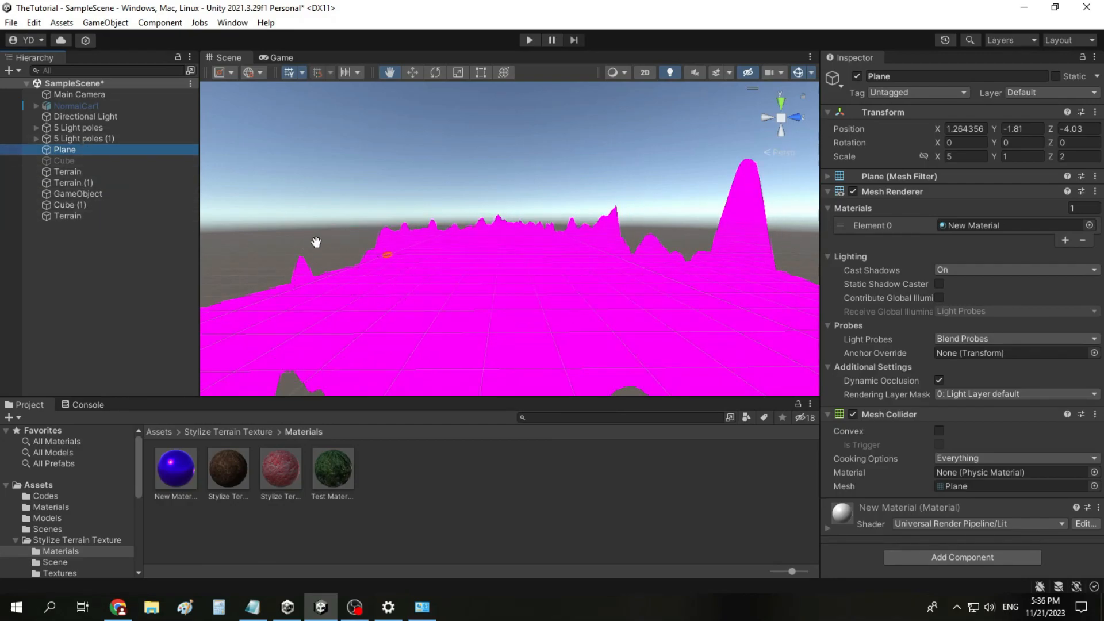
{"action": "left_click", "coordinate": [103, 207]}
{"action": "double_click", "coordinate": [102, 206]}
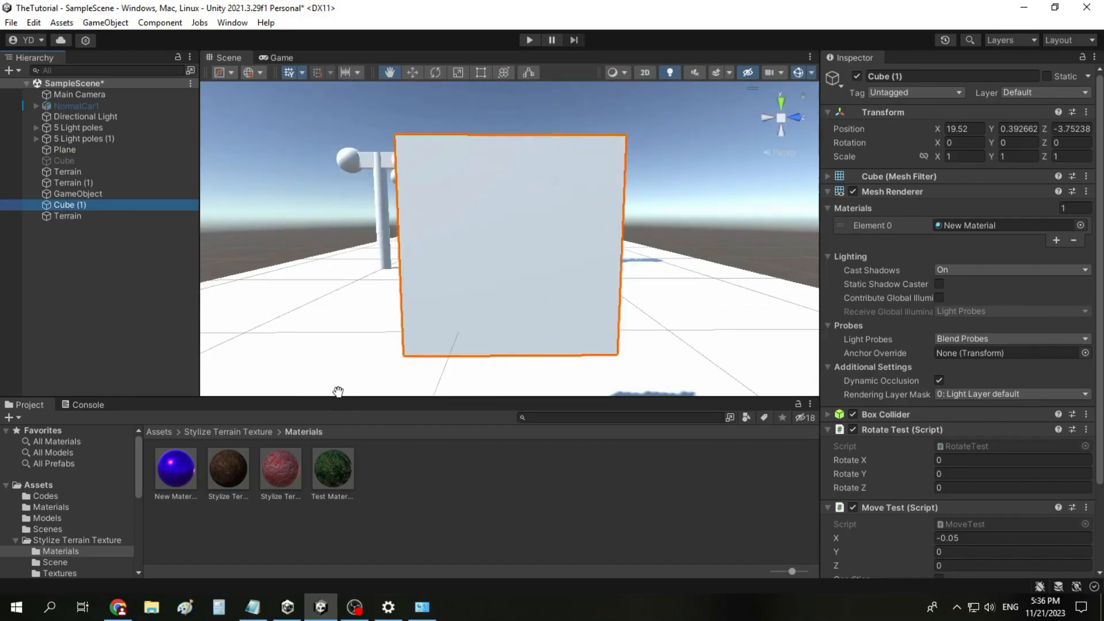
{"action": "left_click_drag", "start_coordinate": [222, 466], "coordinate": [450, 280]}
{"action": "left_click_drag", "start_coordinate": [280, 468], "coordinate": [487, 250]}
{"action": "left_click_drag", "start_coordinate": [329, 467], "coordinate": [527, 219]}
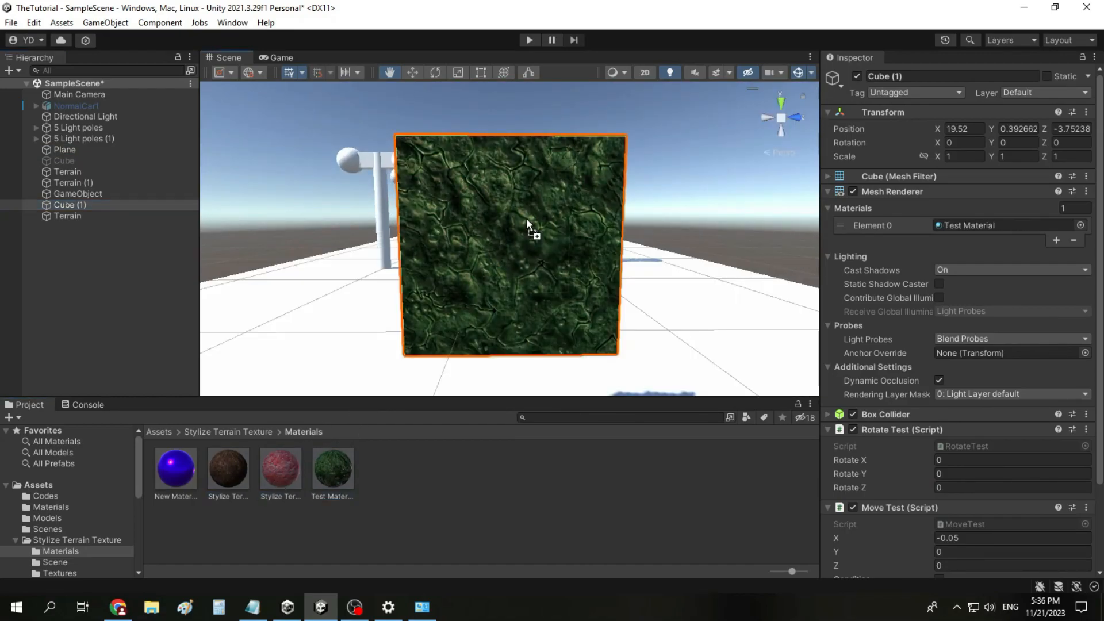
{"action": "left_click_drag", "start_coordinate": [247, 480], "coordinate": [447, 315]}
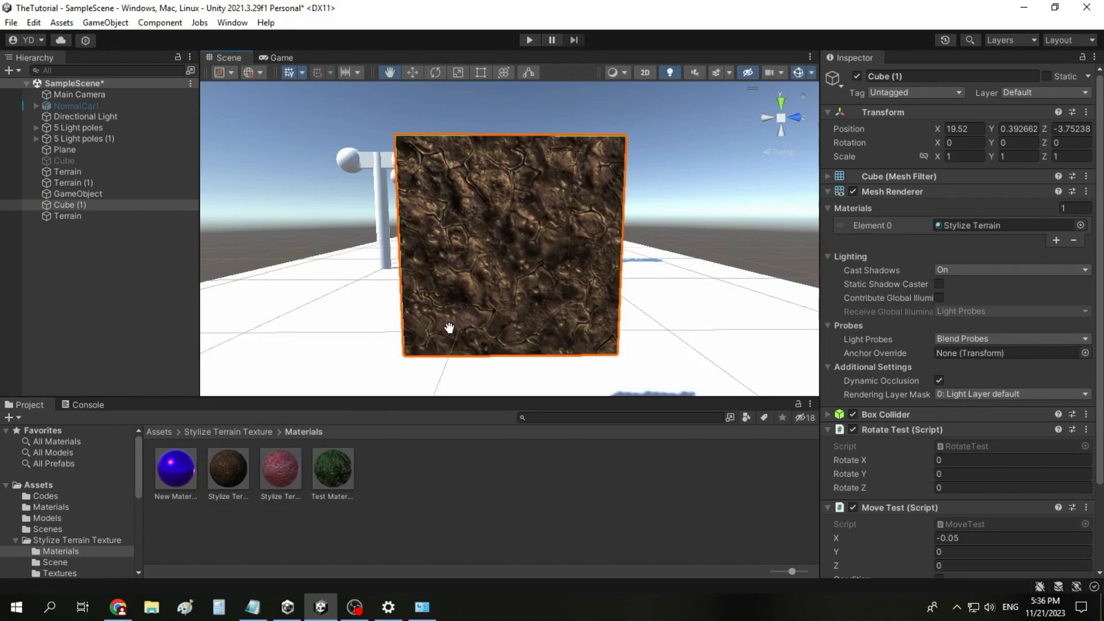
{"action": "left_click_drag", "start_coordinate": [176, 468], "coordinate": [586, 239]}
{"action": "left_click", "coordinate": [262, 431]}
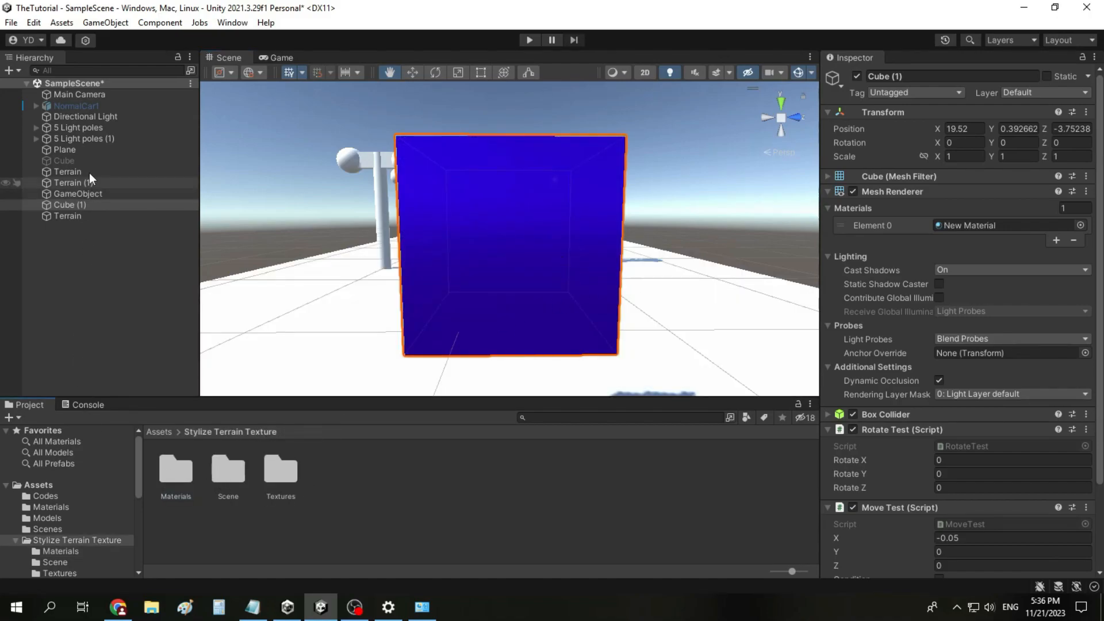
Frame Terrain (1) and look through its neighbor, terrain, tree and detail painting tools and terrain settings
{"action": "left_click", "coordinate": [77, 182]}
{"action": "double_click", "coordinate": [77, 182]}
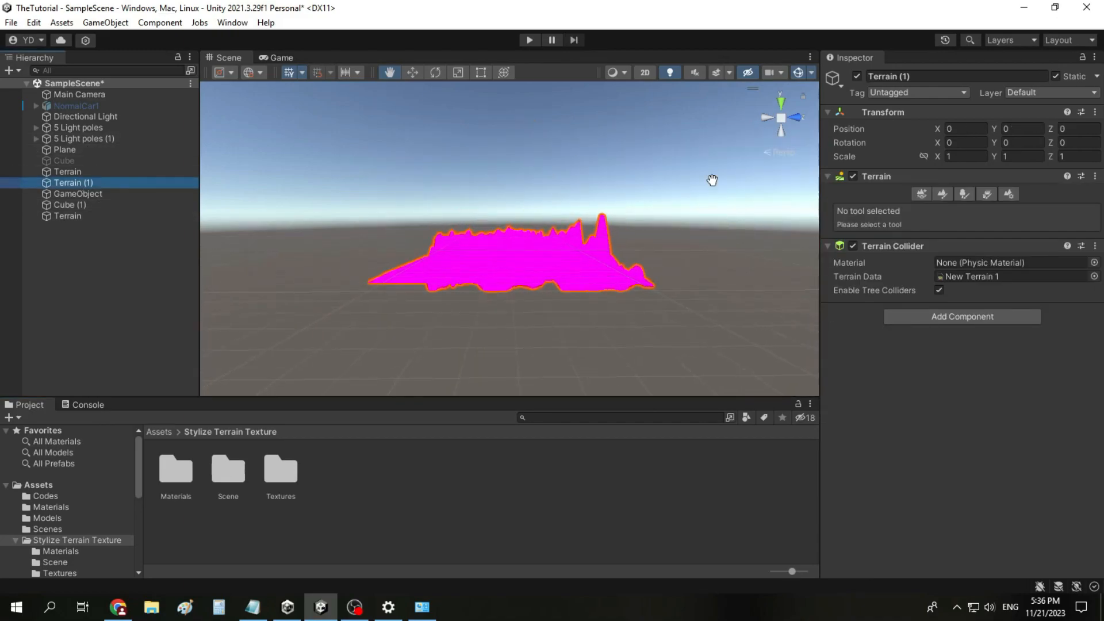
{"action": "left_click", "coordinate": [922, 195]}
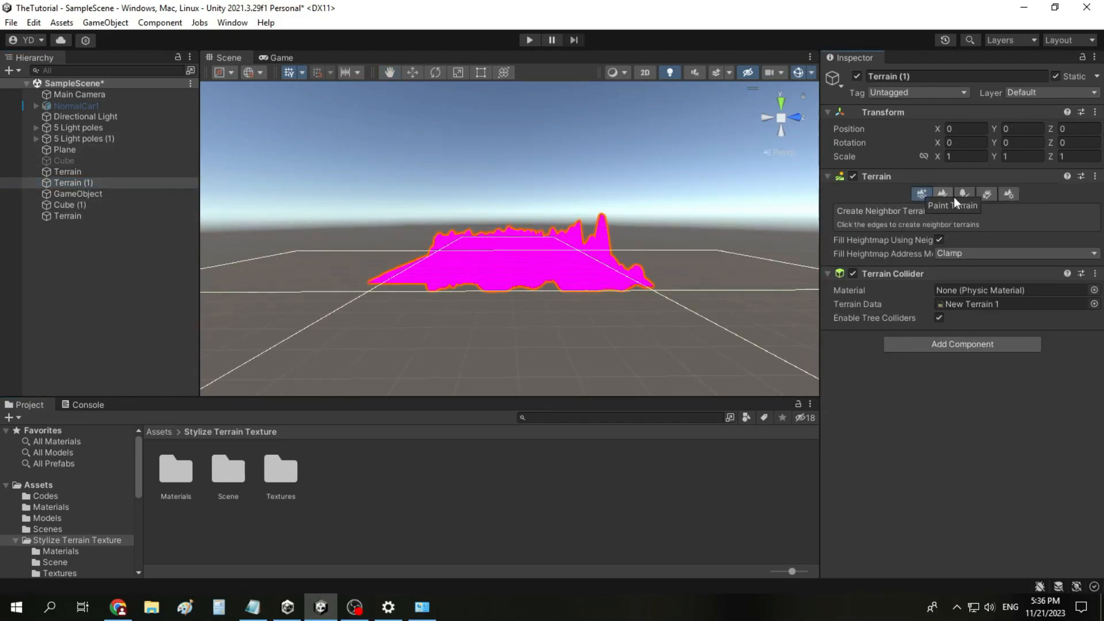
{"action": "left_click", "coordinate": [951, 193]}
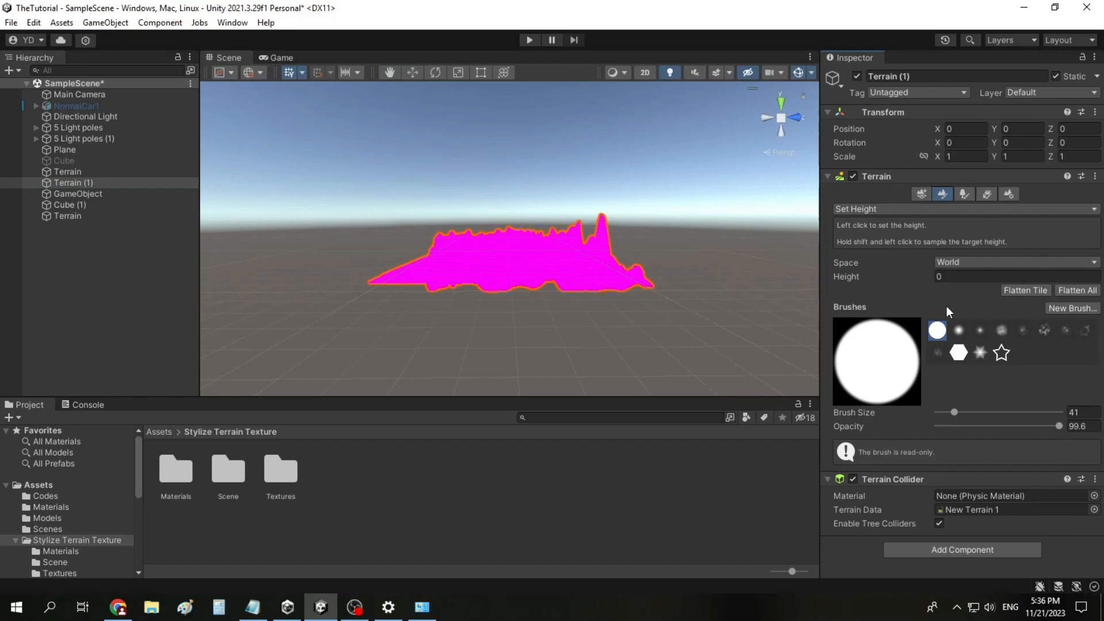
{"action": "left_click", "coordinate": [965, 194]}
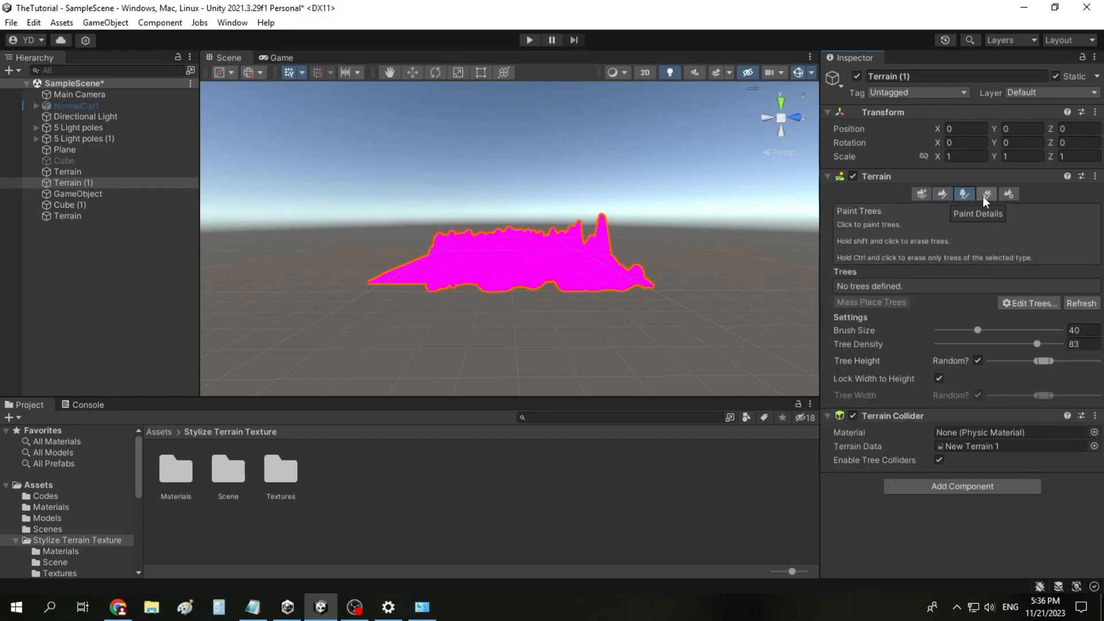
{"action": "left_click", "coordinate": [982, 195]}
{"action": "scroll", "coordinate": [966, 295], "scroll_direction": "down", "scroll_amount": 3}
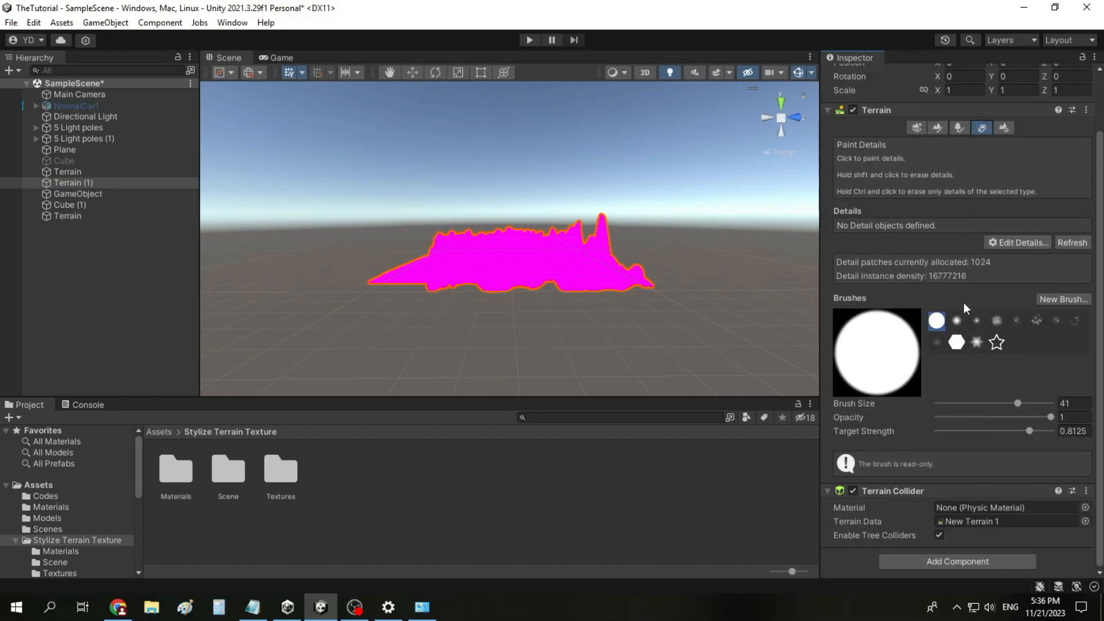
{"action": "left_click", "coordinate": [1003, 127]}
{"action": "left_click", "coordinate": [981, 127]}
{"action": "scroll", "coordinate": [944, 179], "scroll_direction": "up", "scroll_amount": 3}
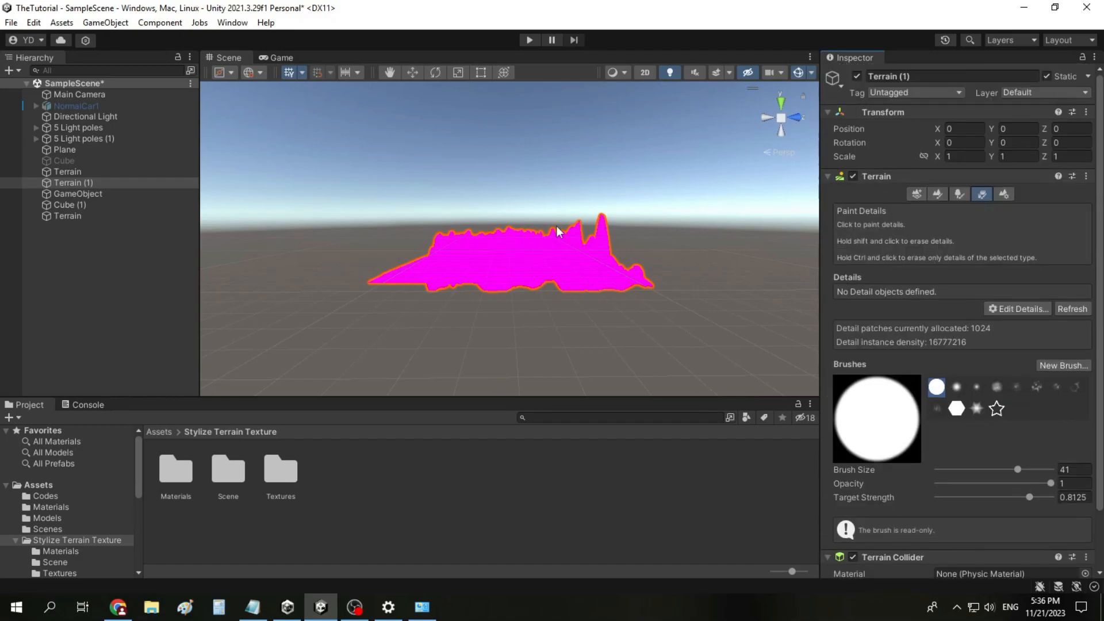
{"action": "left_click", "coordinate": [146, 172]}
{"action": "key", "text": "f"}
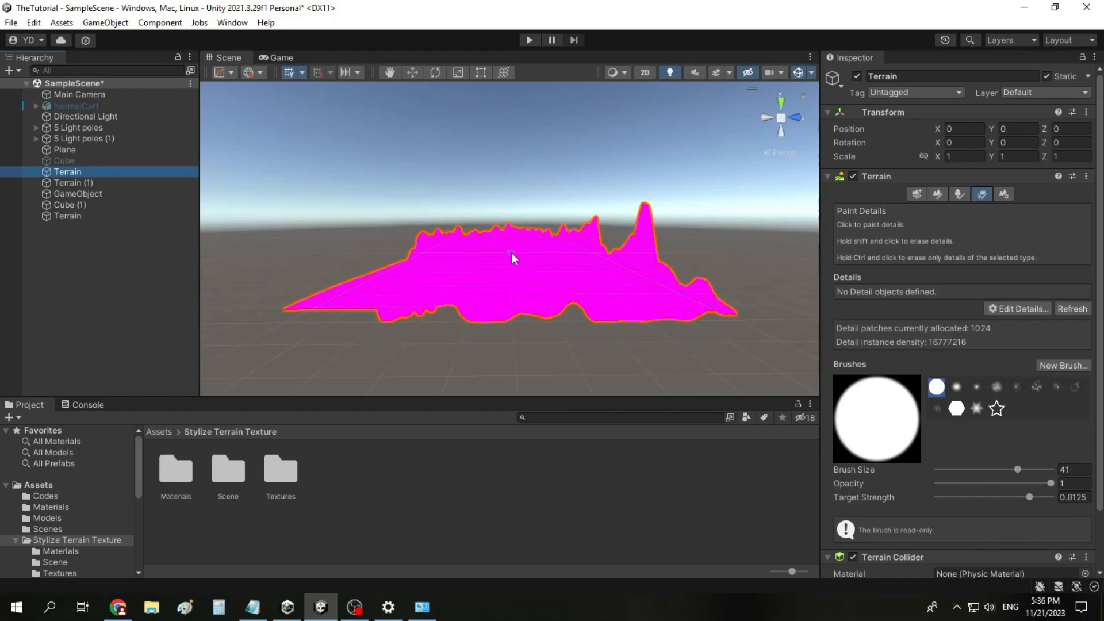
{"action": "left_click", "coordinate": [1023, 311]}
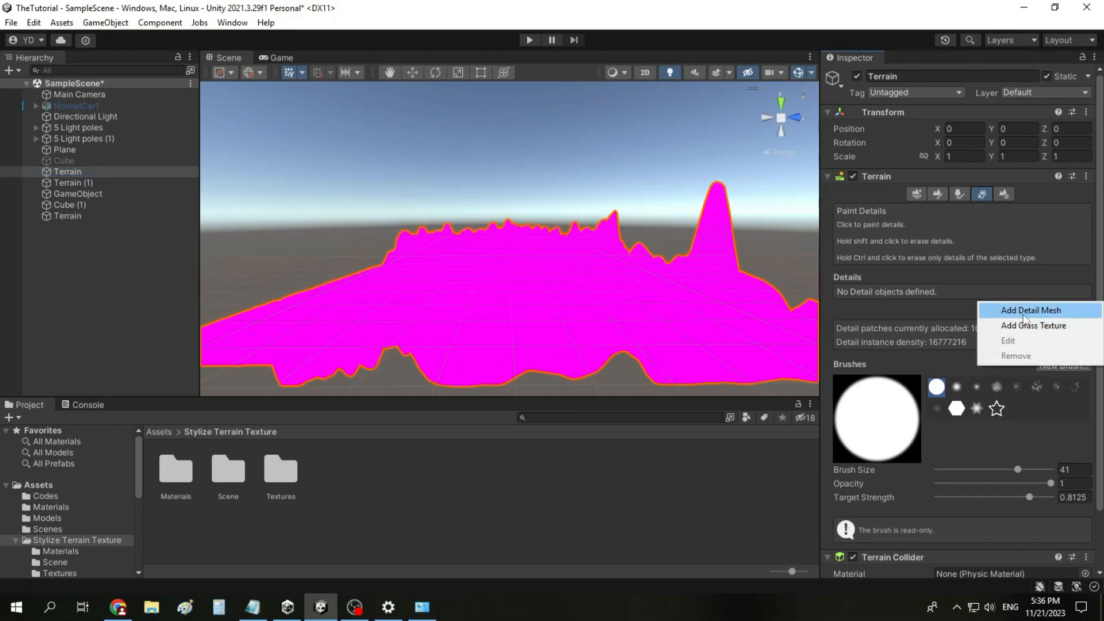
{"action": "left_click", "coordinate": [1023, 310]}
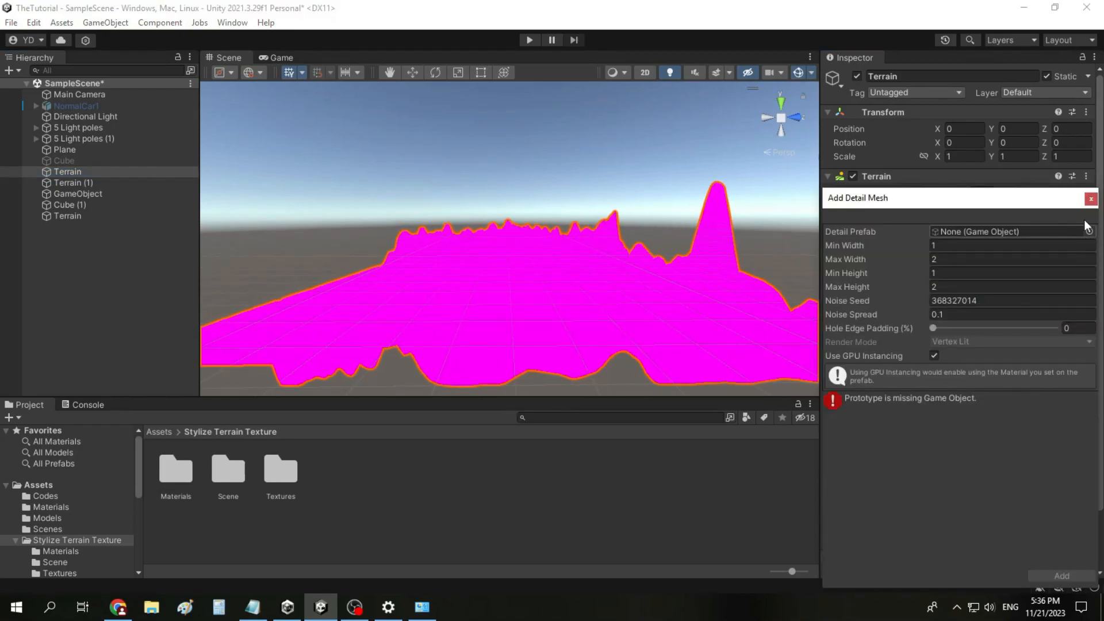
{"action": "left_click", "coordinate": [1091, 199]}
{"action": "left_click", "coordinate": [1019, 309]}
{"action": "left_click", "coordinate": [1035, 323]}
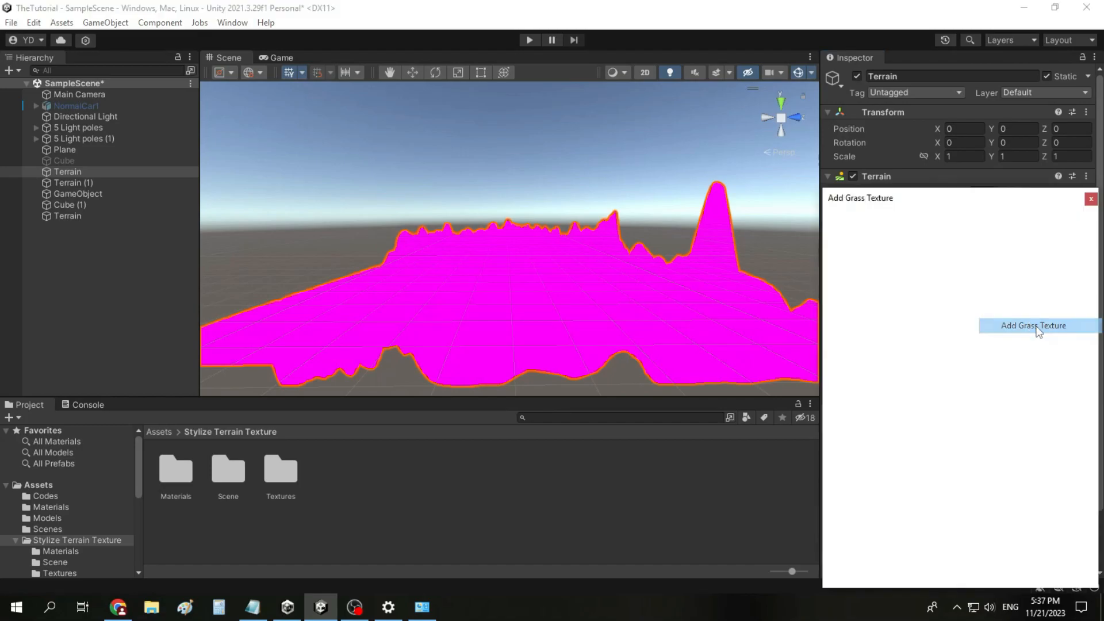
{"action": "left_click", "coordinate": [1089, 231]}
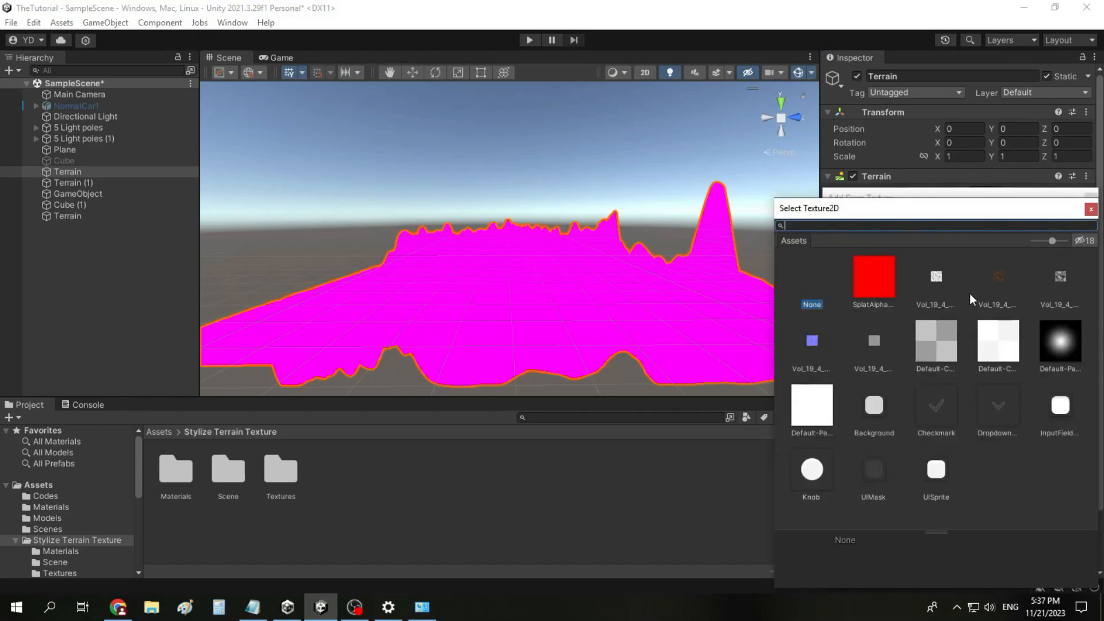
{"action": "left_click", "coordinate": [1008, 284]}
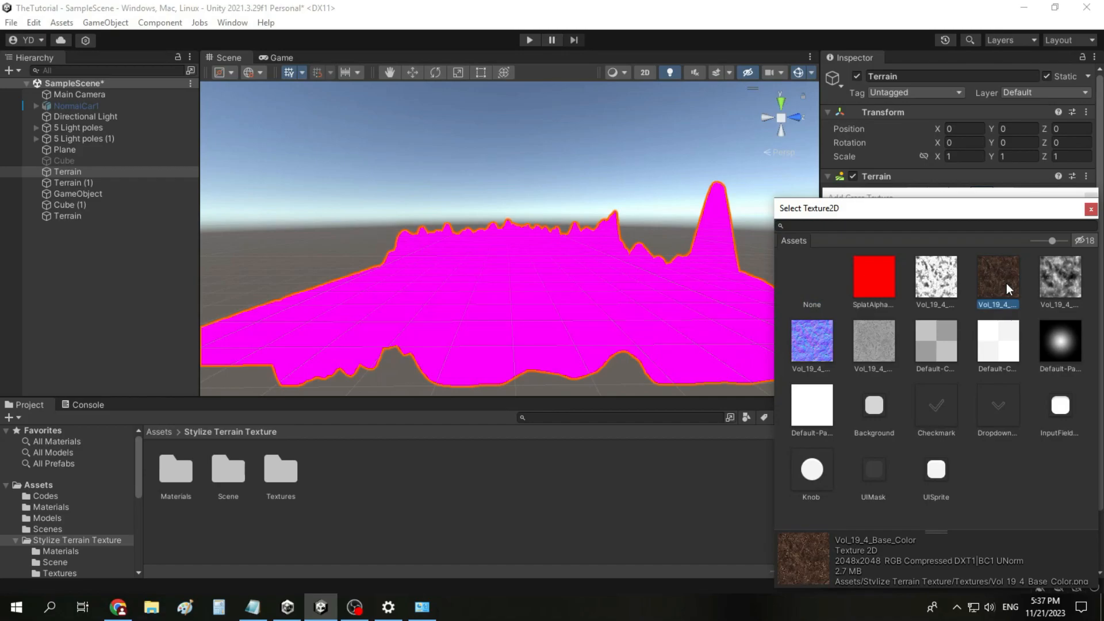
{"action": "double_click", "coordinate": [1006, 283]}
{"action": "left_click", "coordinate": [1091, 200]}
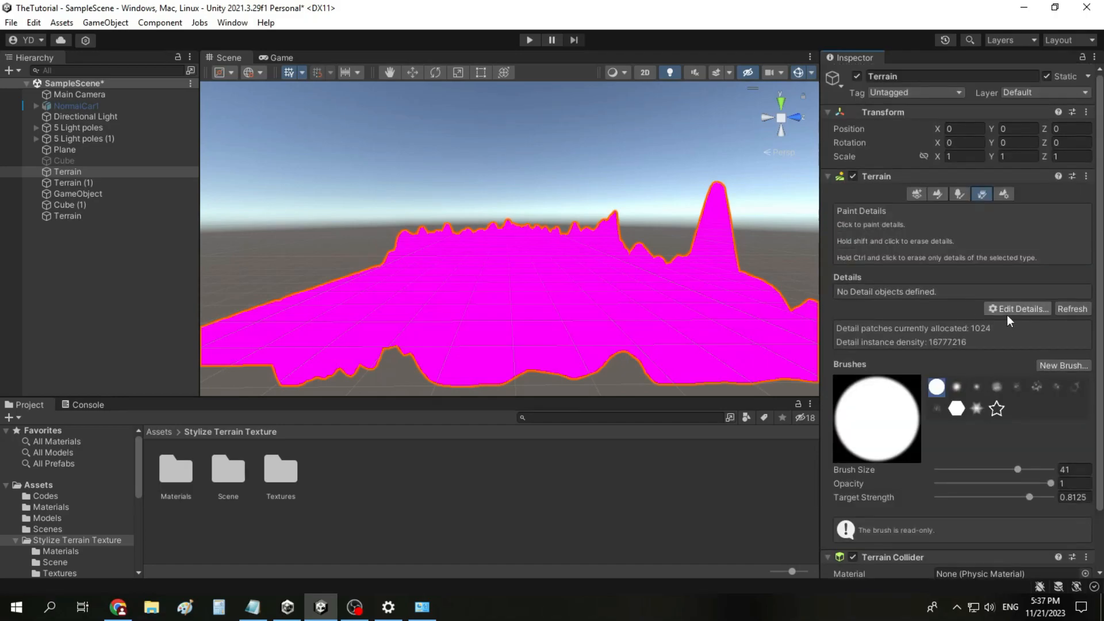
Create a new terrain brush in the Stylize Terrain Texture folder
{"action": "left_click", "coordinate": [1050, 365]}
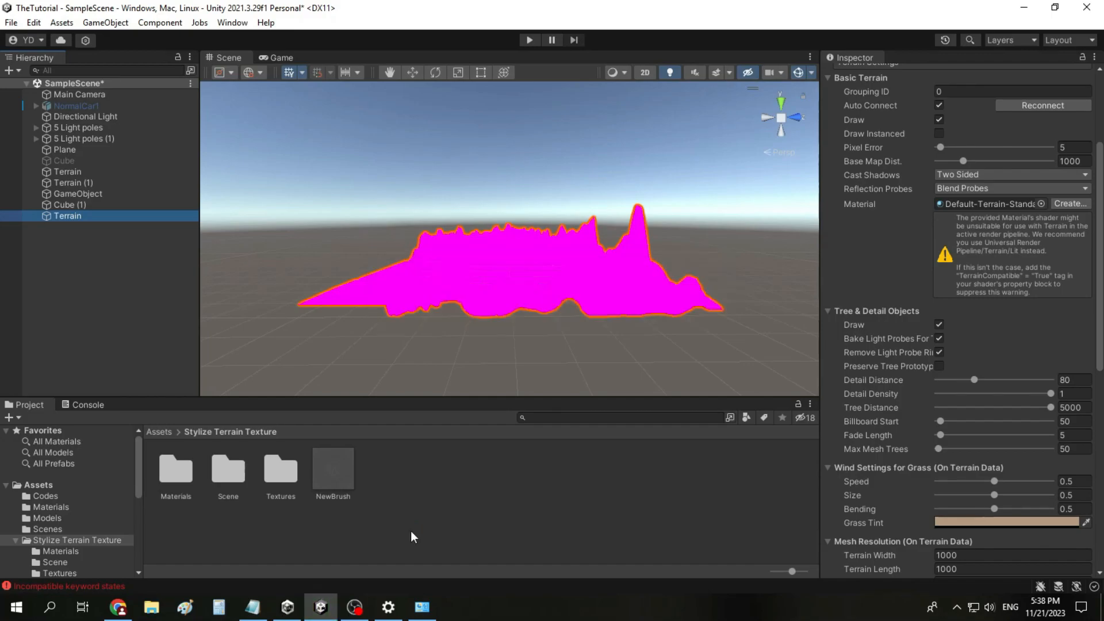
Switch Terrain (1) and Terrain off and back on in turn to check each one's appearance in the scene
{"action": "left_click", "coordinate": [143, 172]}
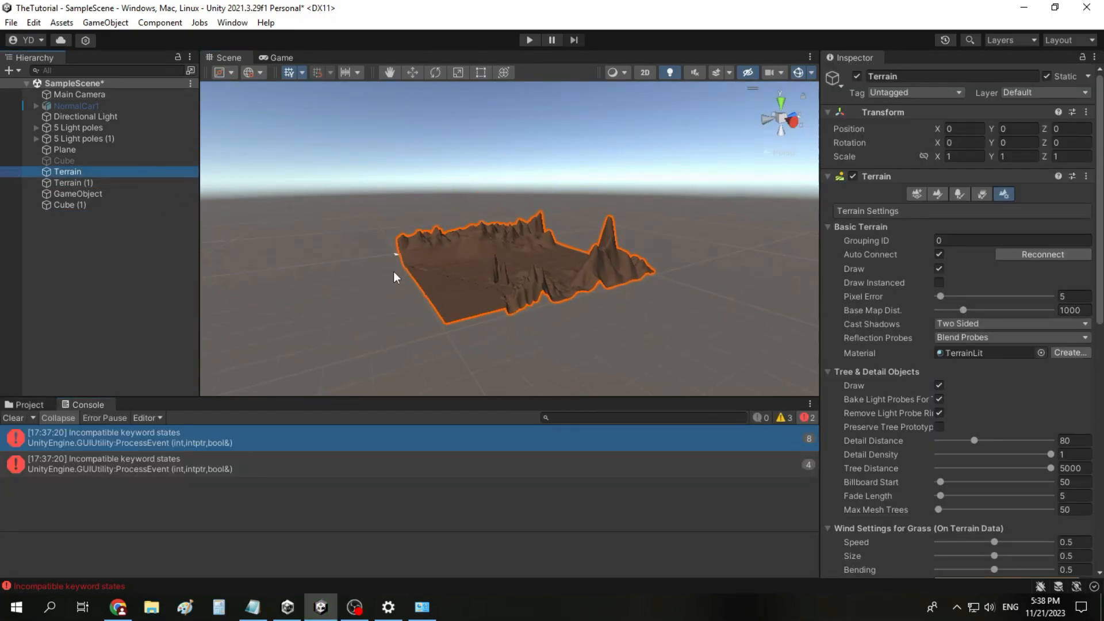
{"action": "scroll", "coordinate": [436, 293], "scroll_direction": "up", "scroll_amount": 5}
{"action": "left_click", "coordinate": [138, 182]}
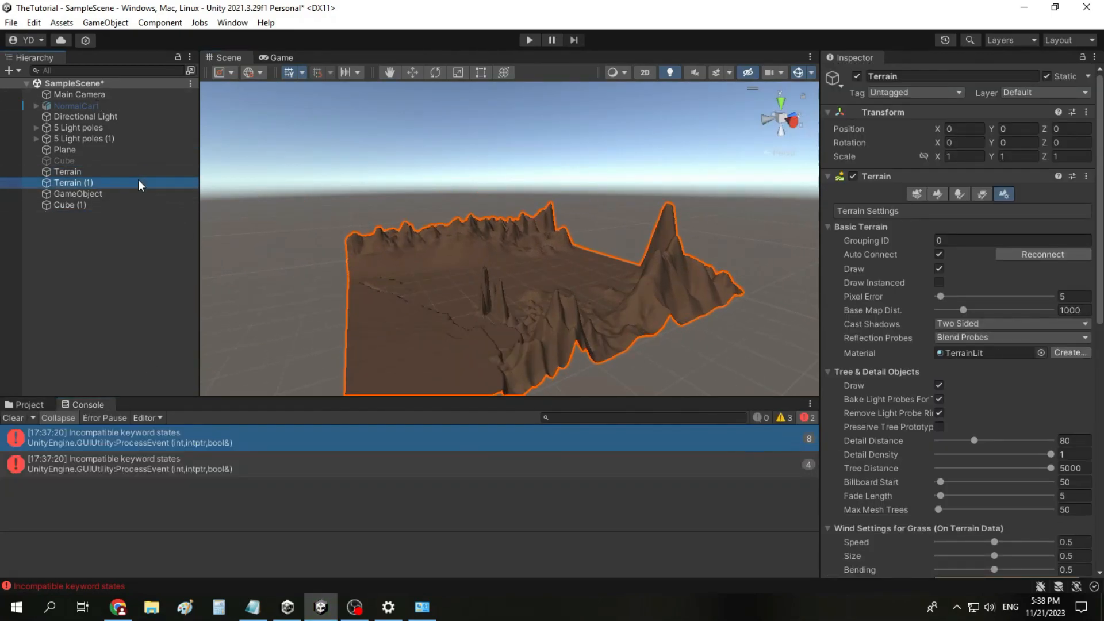
{"action": "left_click", "coordinate": [857, 76]}
{"action": "left_click", "coordinate": [857, 75]}
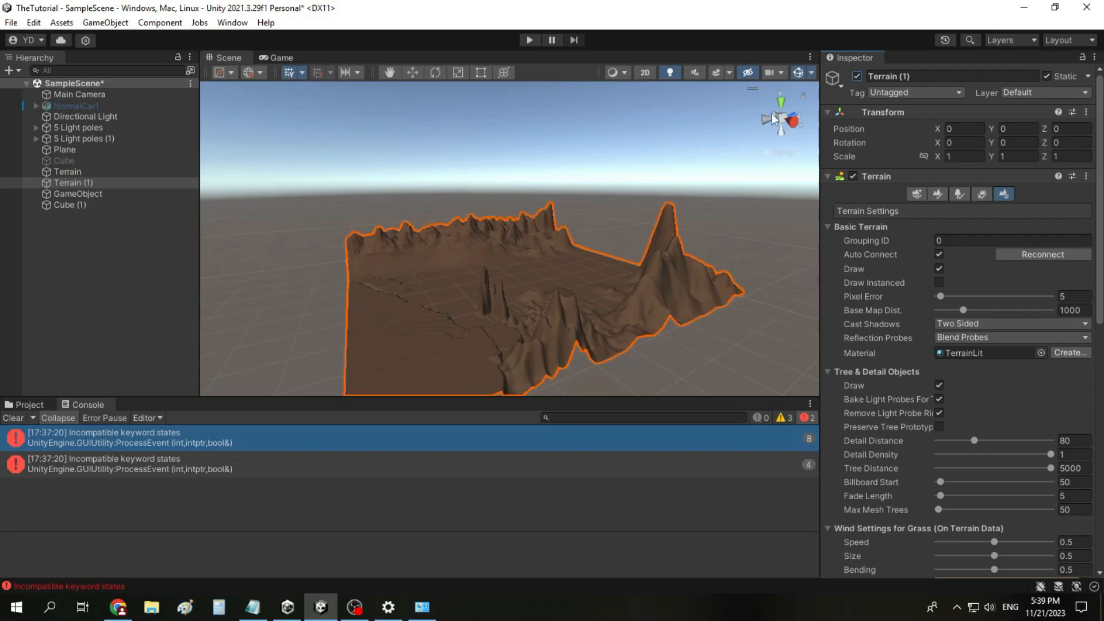
{"action": "left_click", "coordinate": [141, 172]}
{"action": "left_click", "coordinate": [856, 76]}
{"action": "left_click", "coordinate": [856, 76]}
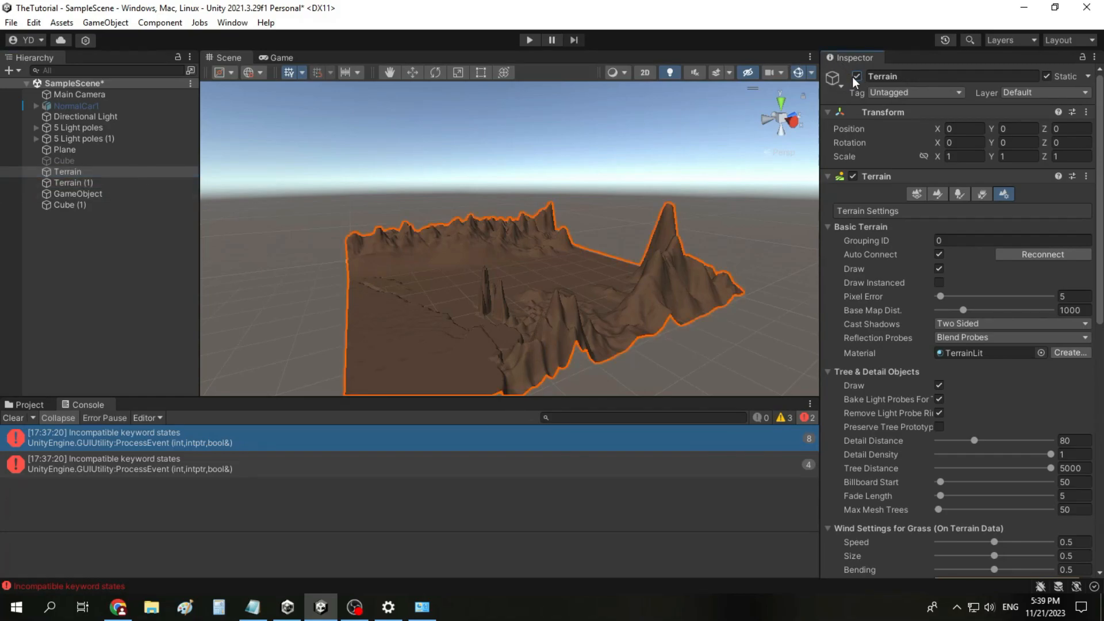
Examine the terrain's mountains and ground up close from several angles, and select the Terrain object
{"action": "scroll", "coordinate": [377, 347], "scroll_direction": "up", "scroll_amount": 4}
{"action": "scroll", "coordinate": [376, 346], "scroll_direction": "up", "scroll_amount": 6}
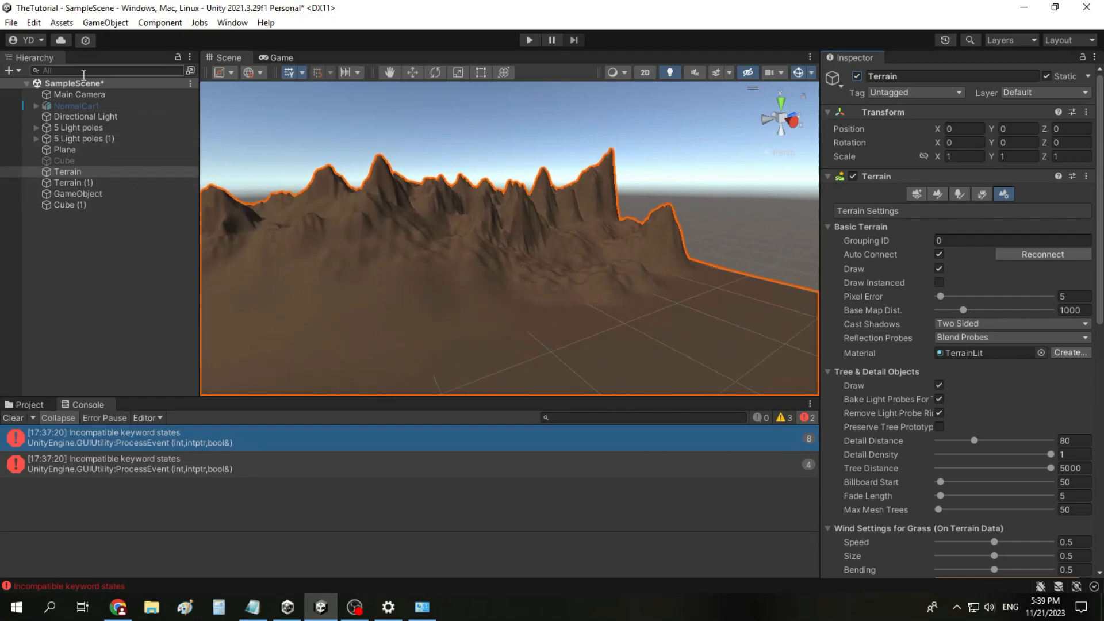
{"action": "right_click_drag", "start_coordinate": [515, 175], "coordinate": [498, 347]}
{"action": "scroll", "coordinate": [498, 348], "scroll_direction": "up", "scroll_amount": 5}
{"action": "scroll", "coordinate": [498, 348], "scroll_direction": "up", "scroll_amount": 3}
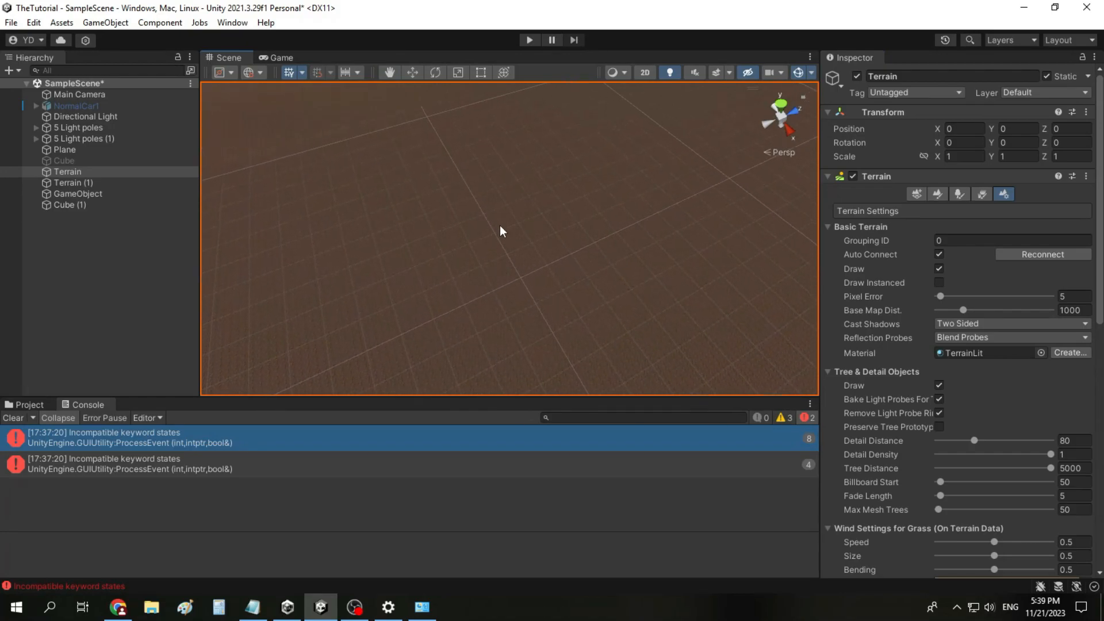
{"action": "right_click_drag", "start_coordinate": [548, 294], "coordinate": [1023, 193]}
{"action": "left_click", "coordinate": [448, 195]}
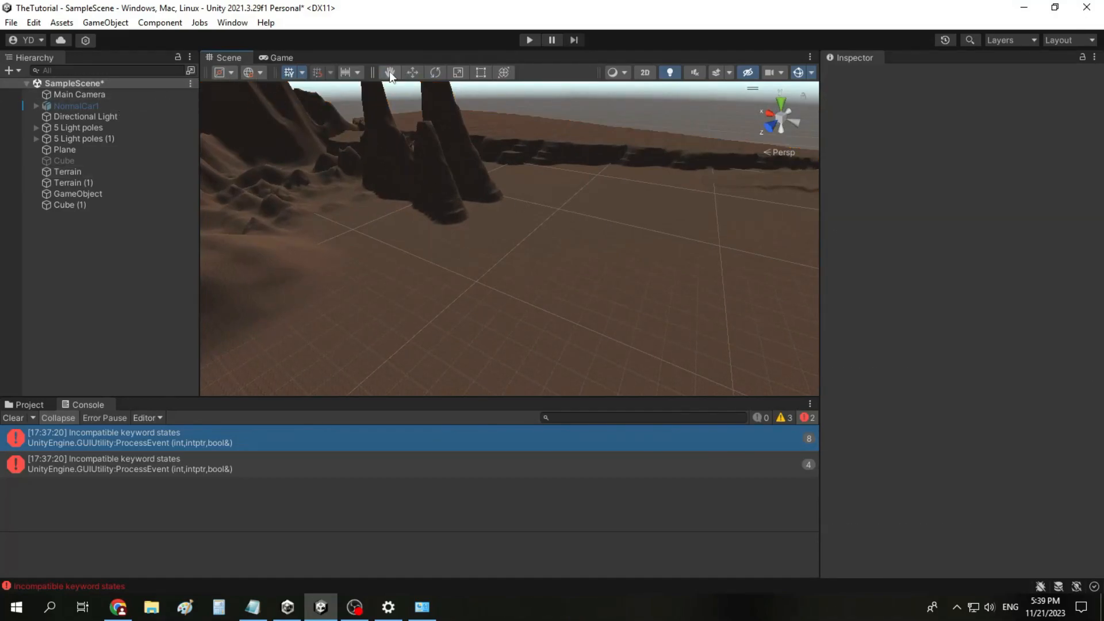
{"action": "right_click_drag", "start_coordinate": [552, 283], "coordinate": [361, 159]}
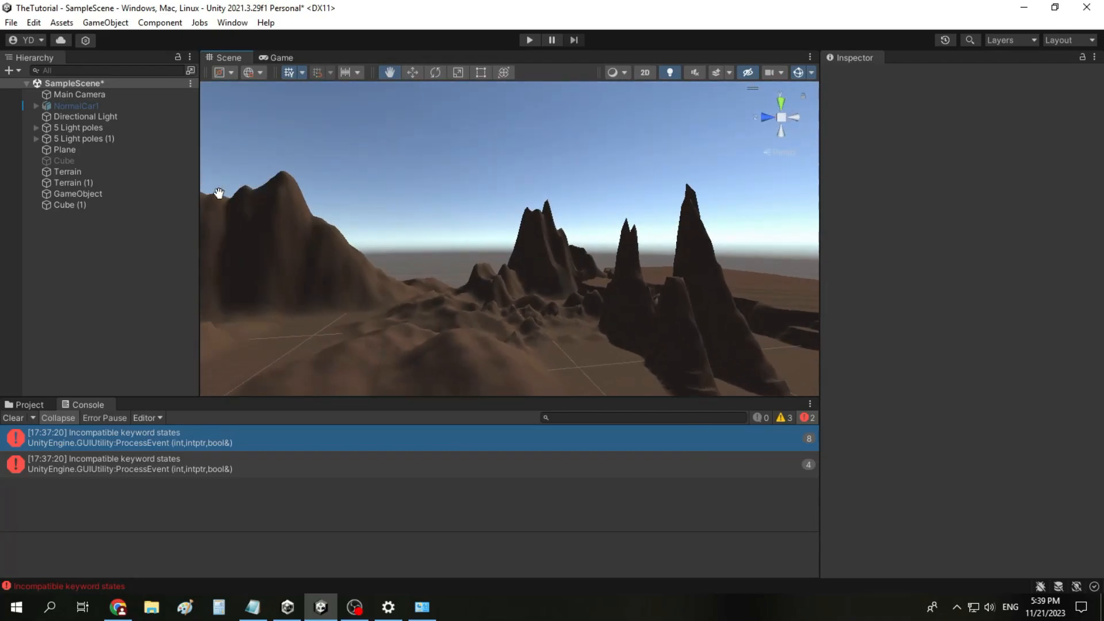
{"action": "left_click", "coordinate": [119, 171]}
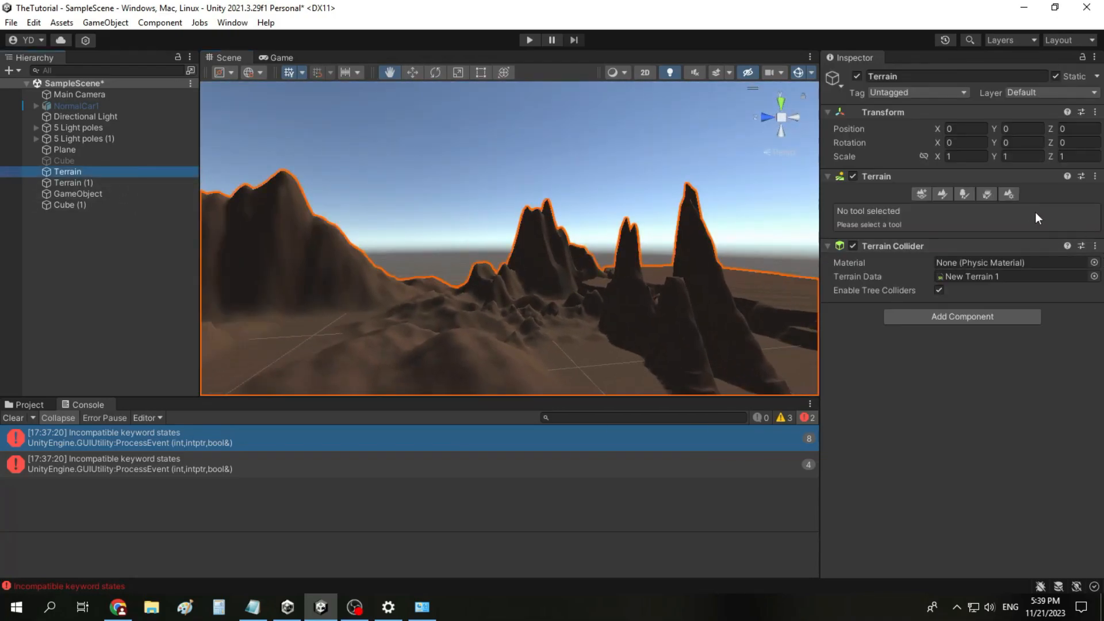
Show the Terrain's settings with its assigned material, and run Generate Shader Includes
{"action": "left_click", "coordinate": [1011, 194]}
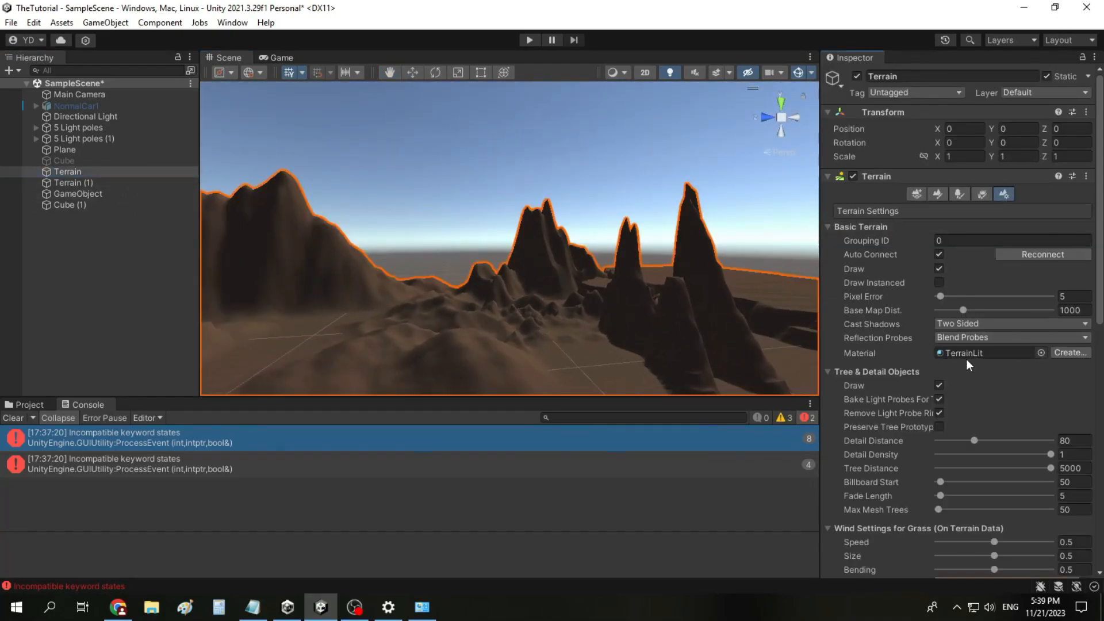
{"action": "left_click", "coordinate": [106, 23]}
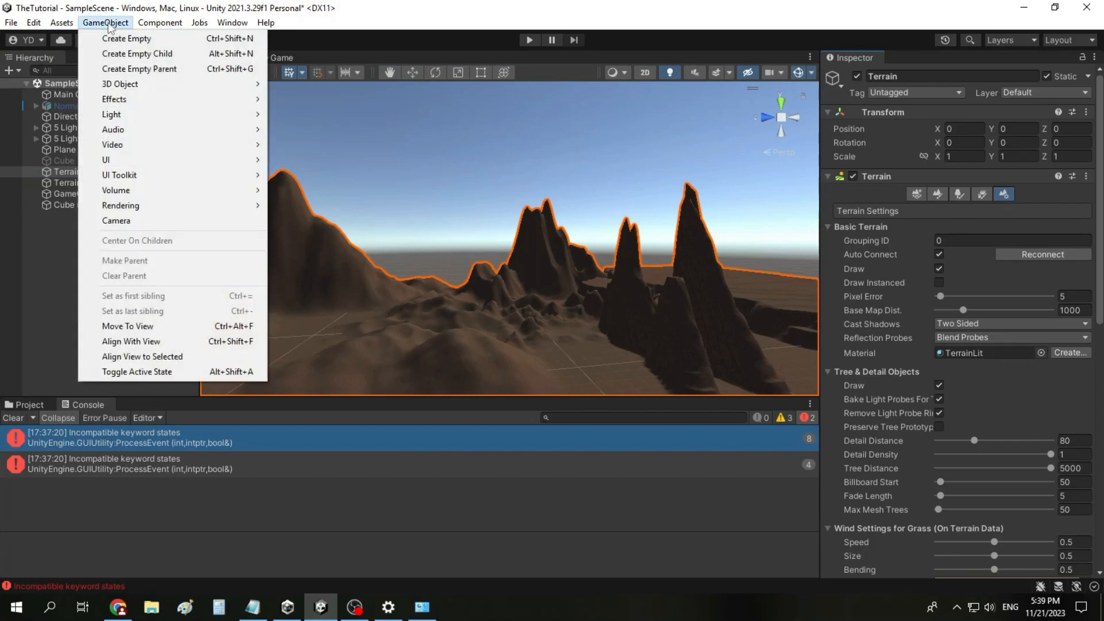
{"action": "mouse_move", "coordinate": [62, 24]}
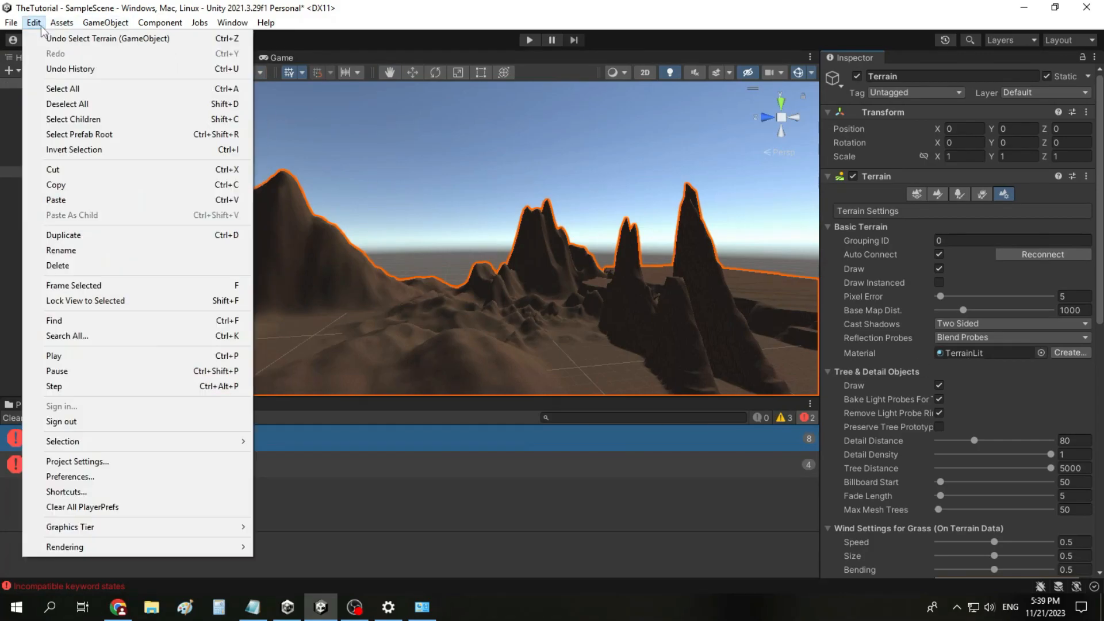
{"action": "mouse_move", "coordinate": [212, 550]}
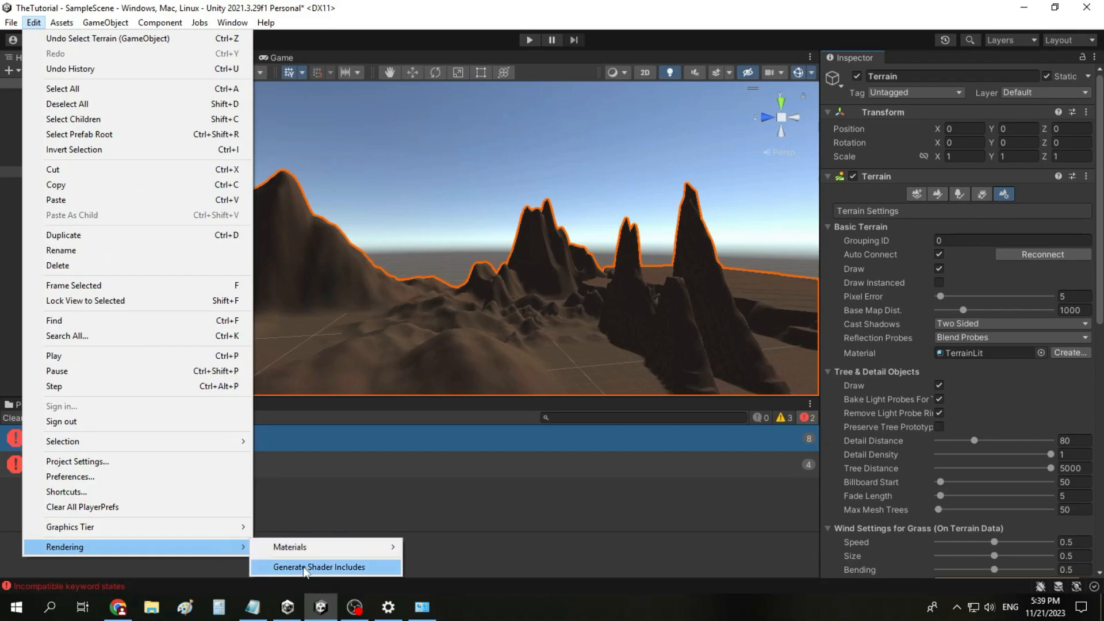
{"action": "left_click", "coordinate": [375, 569]}
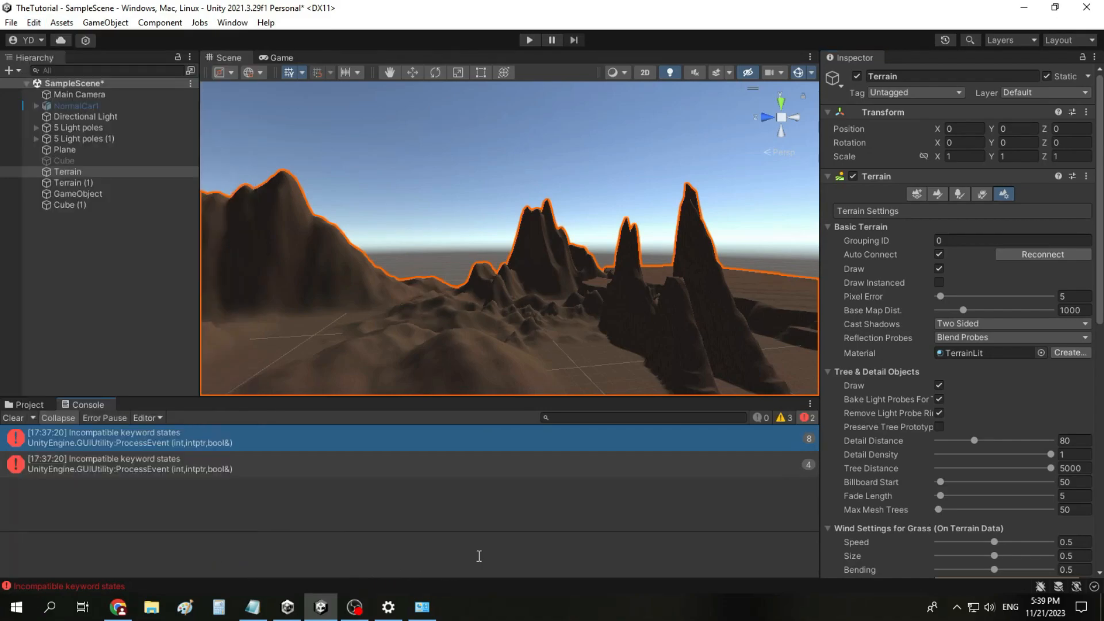
Show the contents of the root Assets folder and frame 5 Light poles (1) in the scene
{"action": "left_click", "coordinate": [29, 406]}
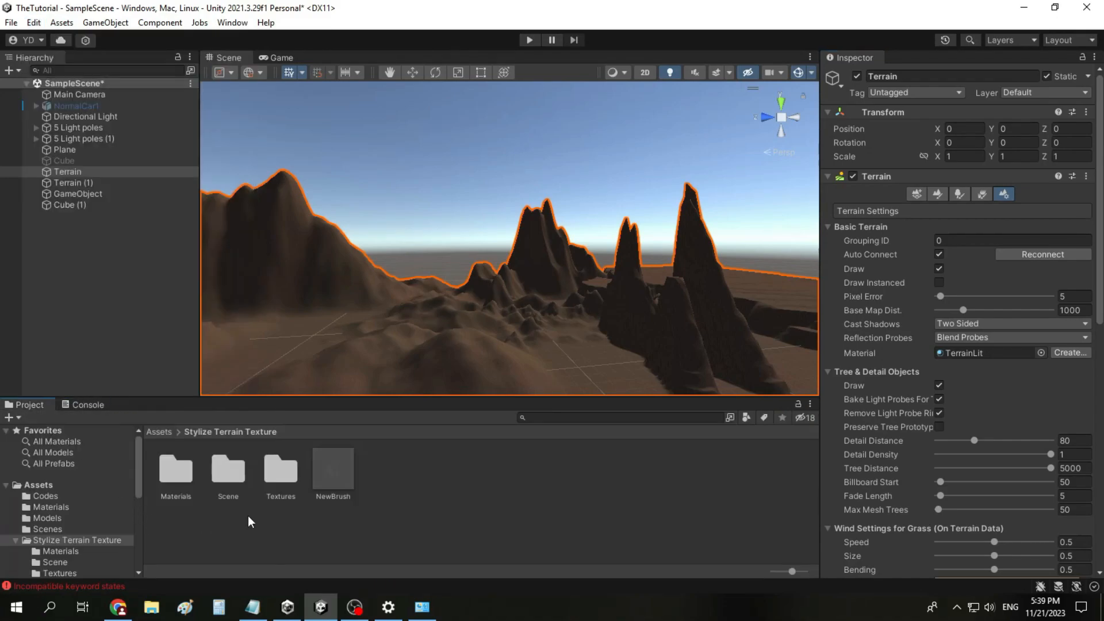
{"action": "left_click", "coordinate": [157, 433]}
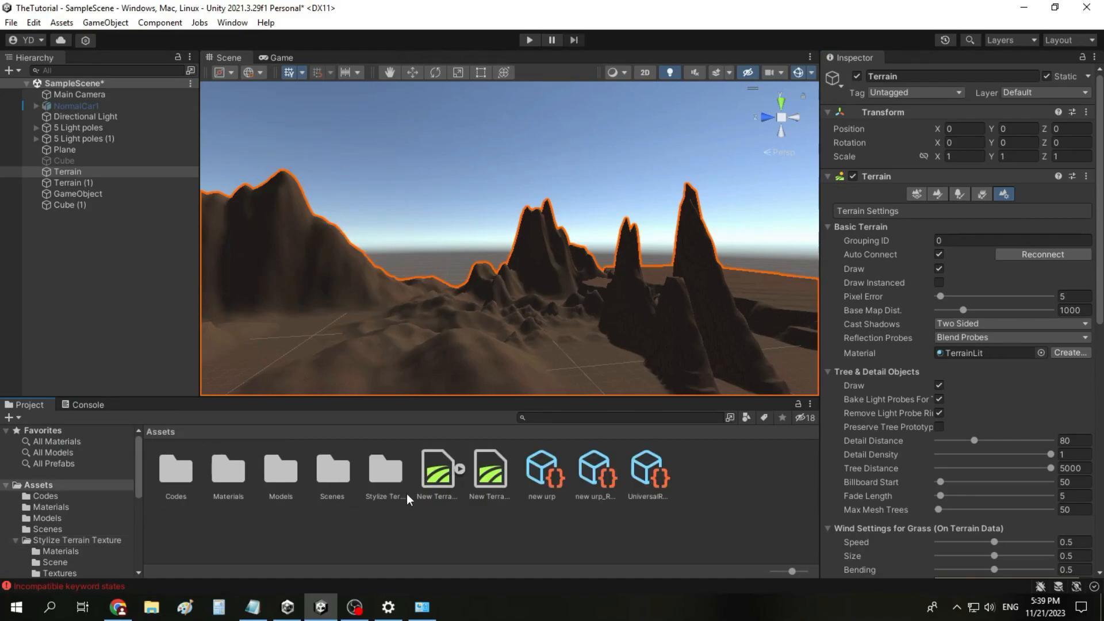
{"action": "double_click", "coordinate": [108, 139]}
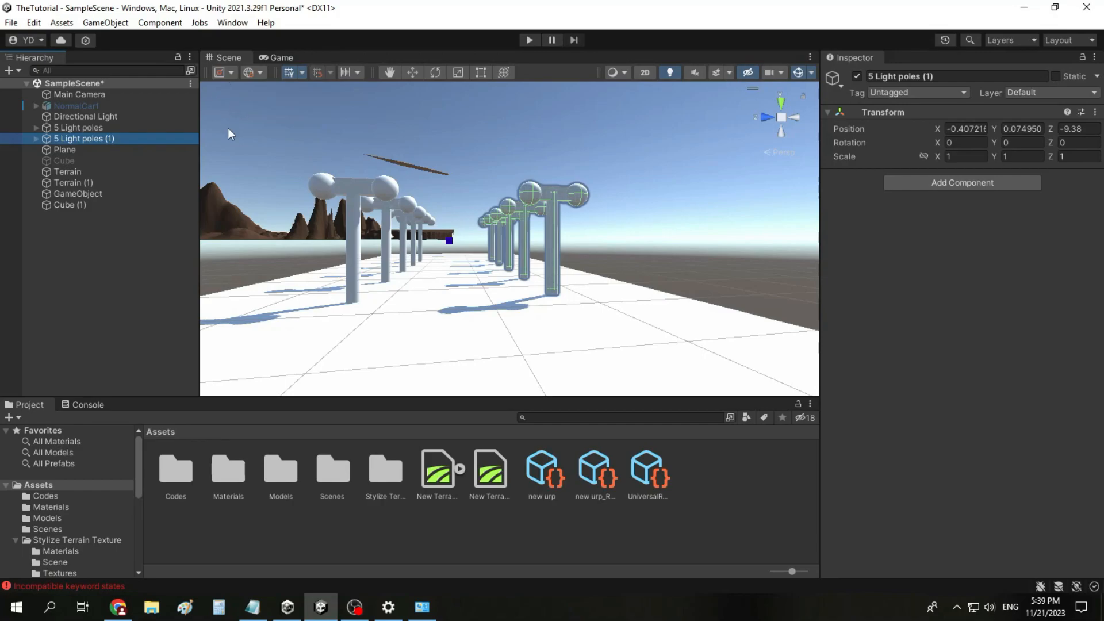
Widen the Hierarchy and examine both rows of light poles, the white plane and the blue cube from several angles
{"action": "scroll", "coordinate": [536, 246], "scroll_direction": "up", "scroll_amount": 7}
{"action": "scroll", "coordinate": [535, 246], "scroll_direction": "up", "scroll_amount": 1}
{"action": "left_click", "coordinate": [396, 76]}
{"action": "left_click_drag", "start_coordinate": [357, 218], "coordinate": [697, 255]}
{"action": "left_click_drag", "start_coordinate": [199, 309], "coordinate": [258, 311]}
{"action": "scroll", "coordinate": [315, 302], "scroll_direction": "up", "scroll_amount": 3}
{"action": "right_click_drag", "start_coordinate": [426, 291], "coordinate": [660, 321]}
{"action": "scroll", "coordinate": [660, 320], "scroll_direction": "down", "scroll_amount": 3}
{"action": "scroll", "coordinate": [592, 326], "scroll_direction": "down", "scroll_amount": 1}
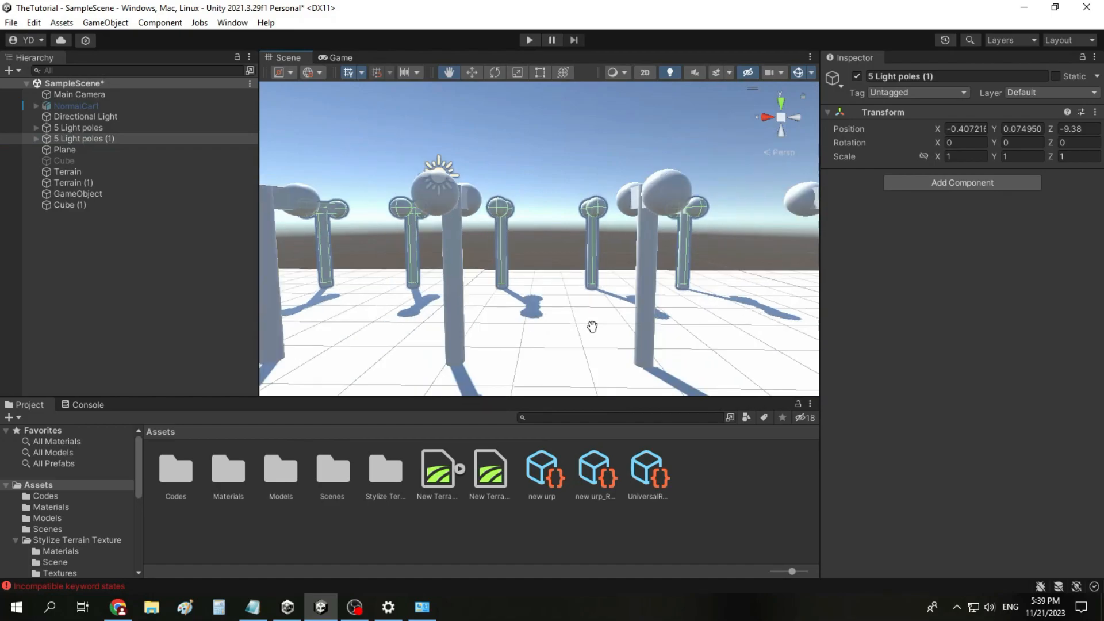
{"action": "scroll", "coordinate": [592, 326], "scroll_direction": "down", "scroll_amount": 2}
{"action": "left_click_drag", "start_coordinate": [399, 320], "coordinate": [746, 322]}
{"action": "right_click_drag", "start_coordinate": [579, 276], "coordinate": [757, 285]}
{"action": "left_click_drag", "start_coordinate": [545, 286], "coordinate": [661, 298]}
{"action": "right_click_drag", "start_coordinate": [506, 293], "coordinate": [594, 294]}
{"action": "left_click_drag", "start_coordinate": [533, 318], "coordinate": [645, 278]}
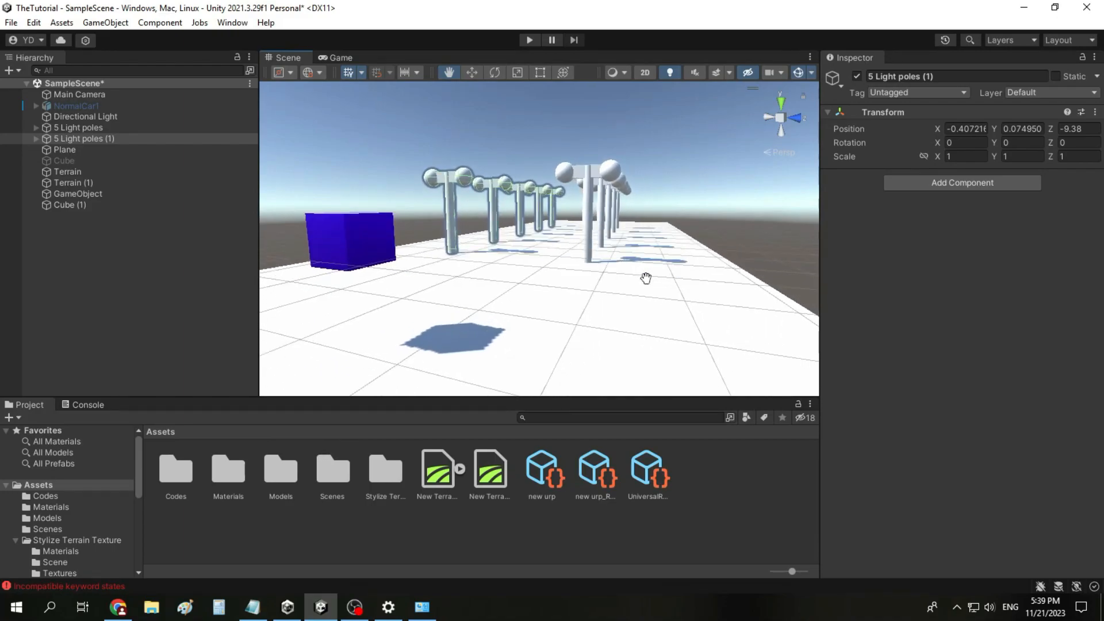